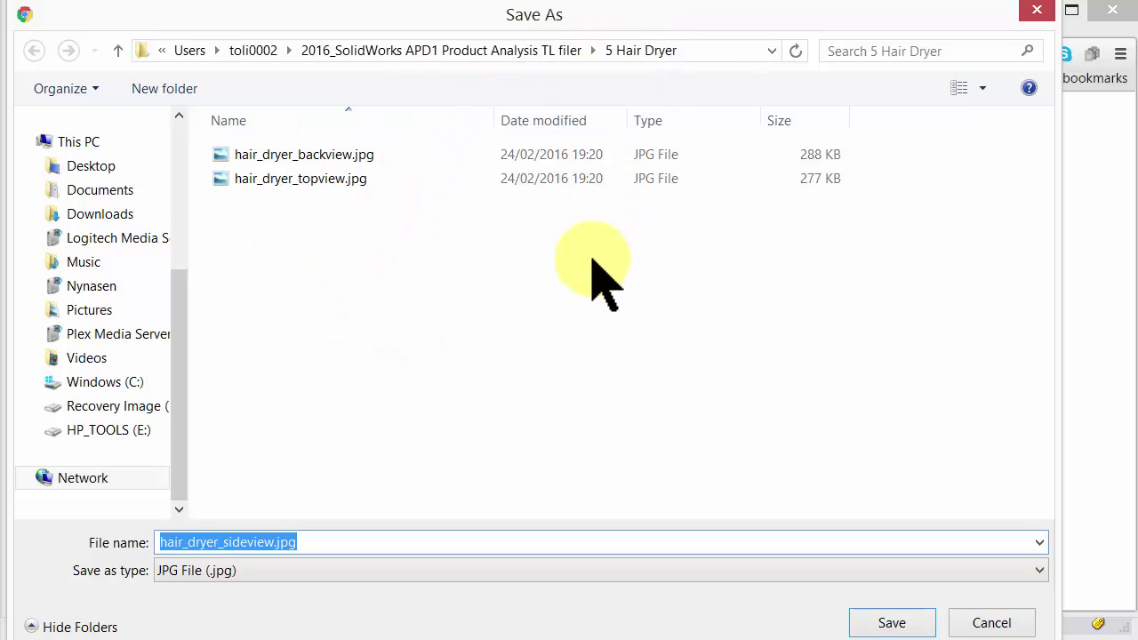
# - Save the side-view image as hair_dryer_sideview.jpg in the 5 Hair Dryer folder
pyautogui.click(892, 623)
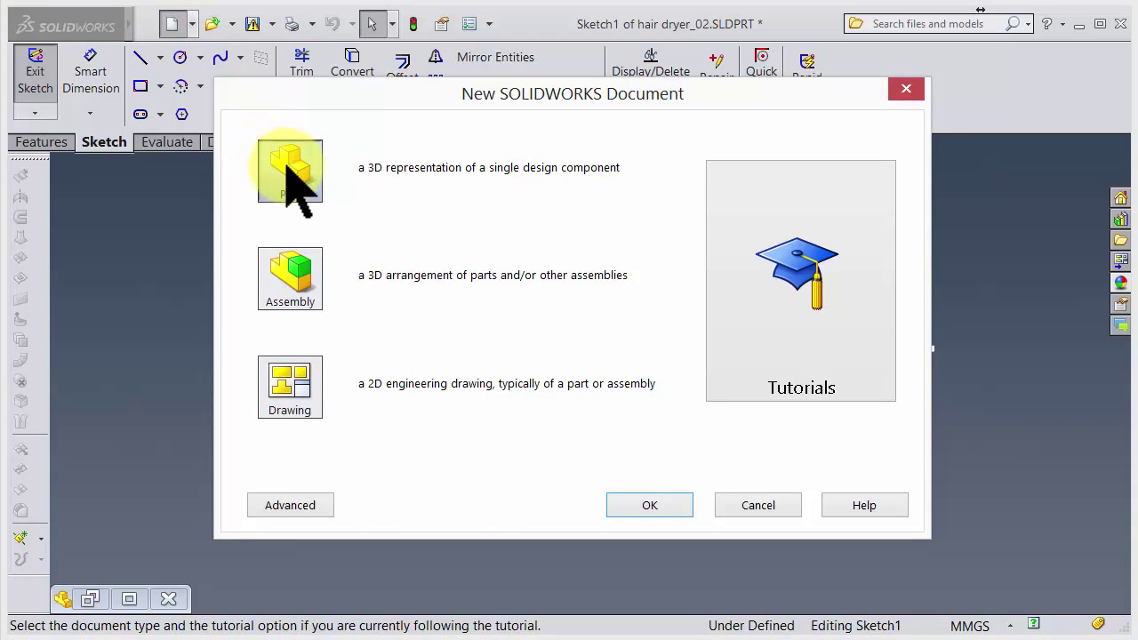
# - Switch to SOLIDWORKS, create a new part document and start a sketch on the Front Plane
pyautogui.doubleClick(286, 167)
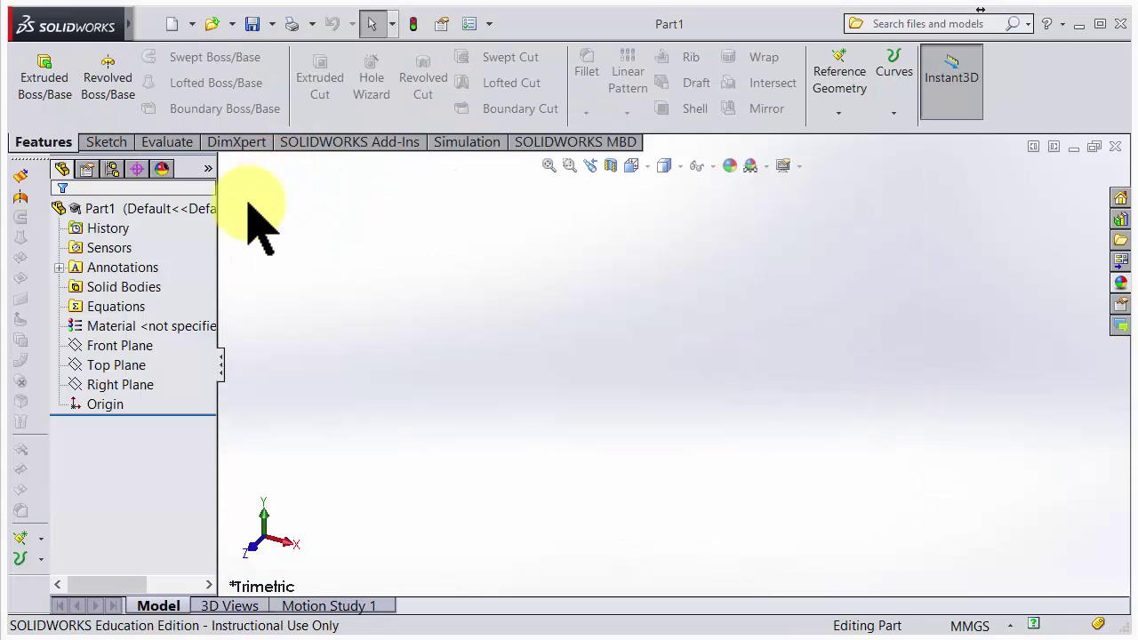
pyautogui.click(144, 347)
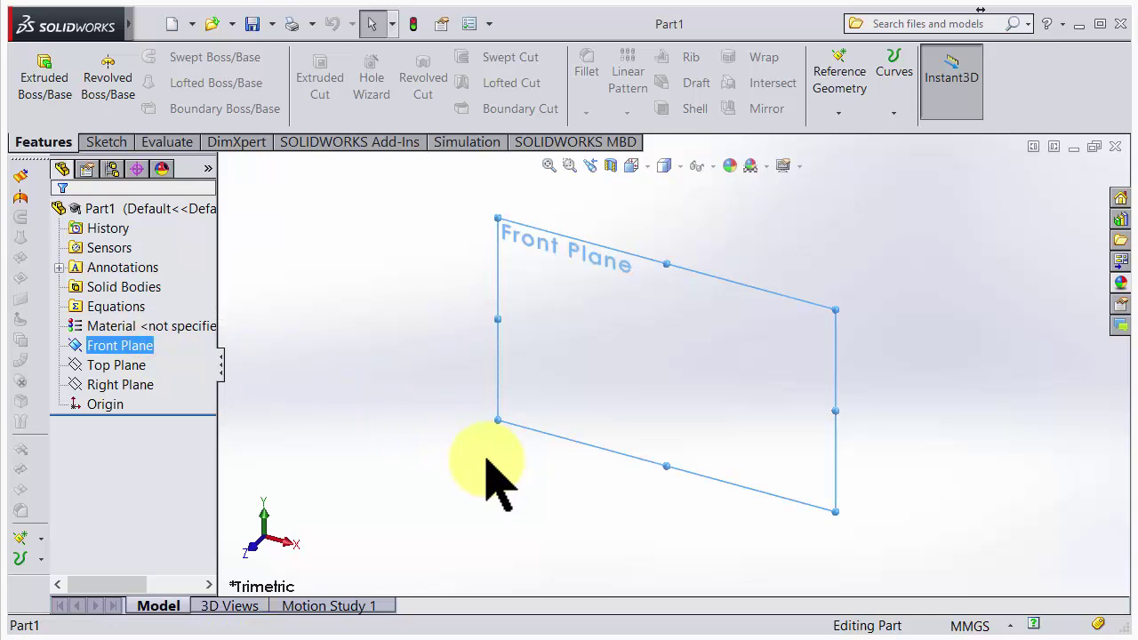
pyautogui.click(120, 140)
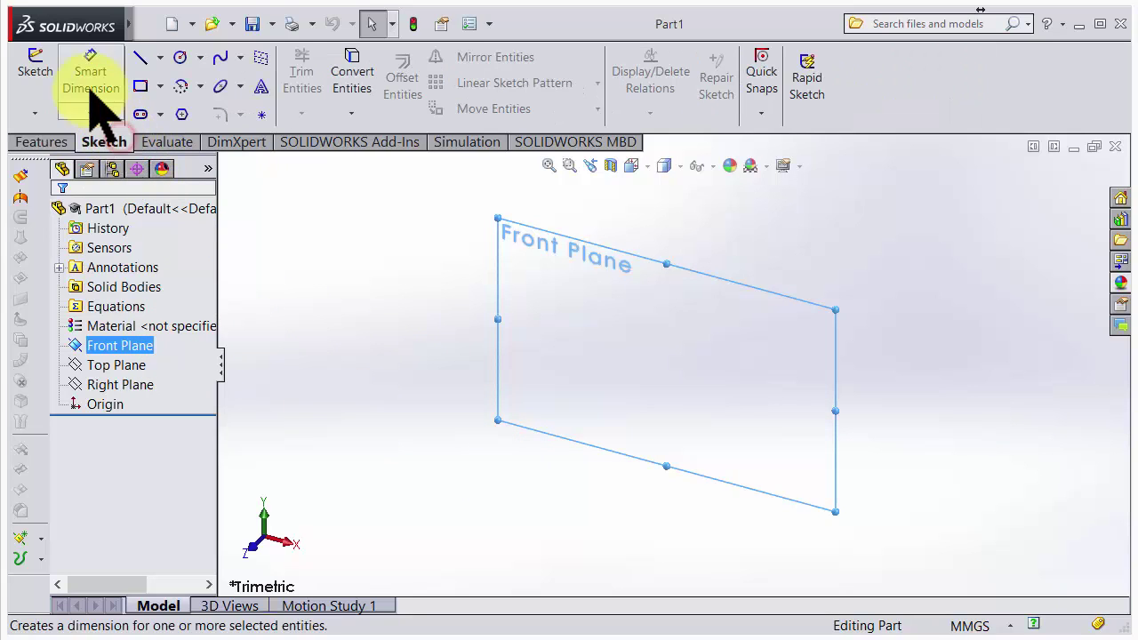
pyautogui.click(43, 63)
pyautogui.scroll(-2, 795, 343)
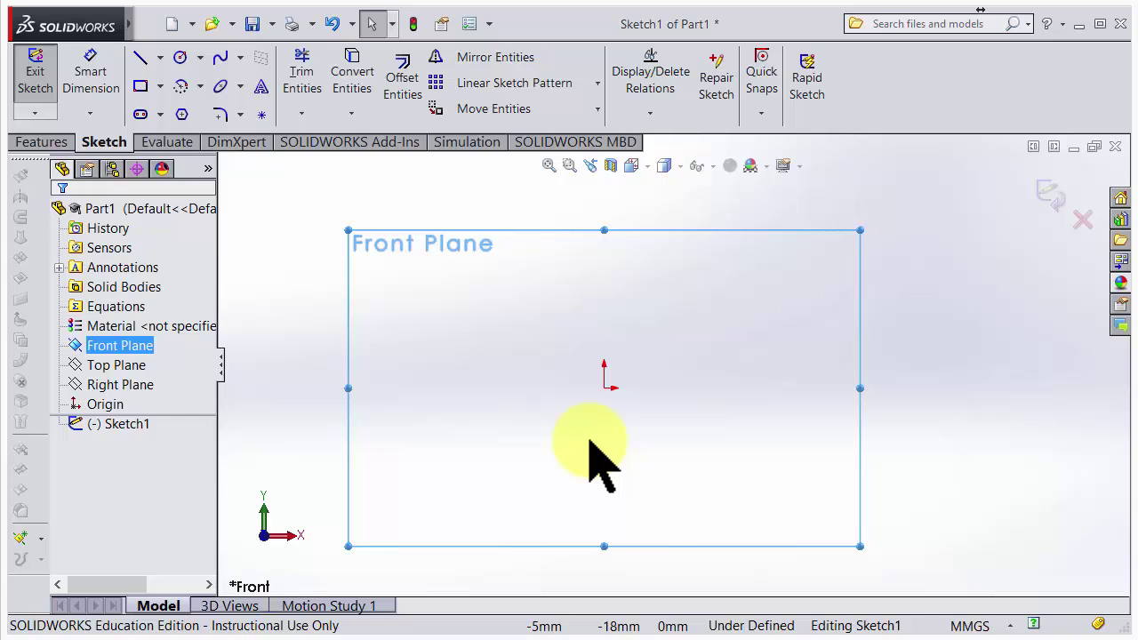
pyautogui.click(769, 388)
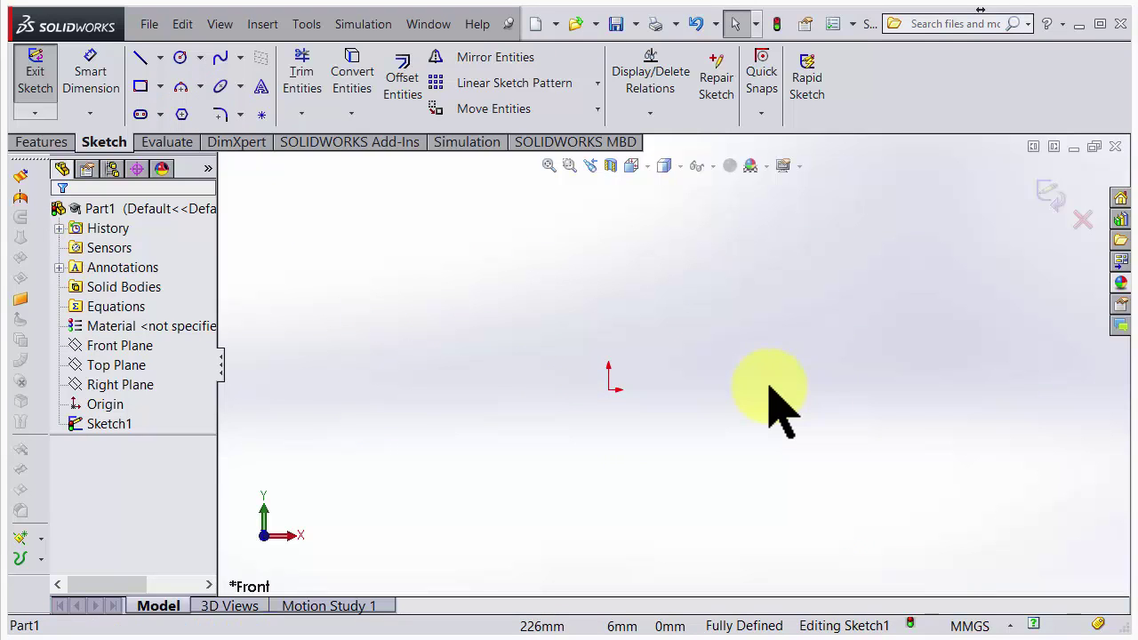
# - Sketch a corner rectangle around the origin and dimension its top edge to 200 mm
pyautogui.click(140, 86)
pyautogui.moveTo(553, 295); pyautogui.dragTo(1021, 453)
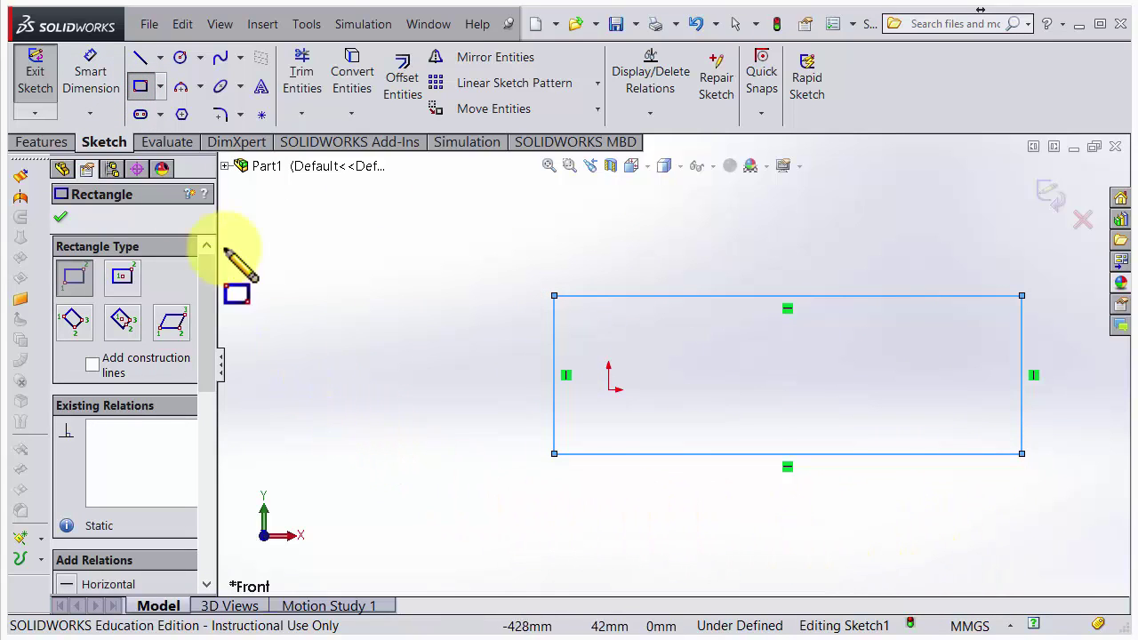
pyautogui.click(92, 65)
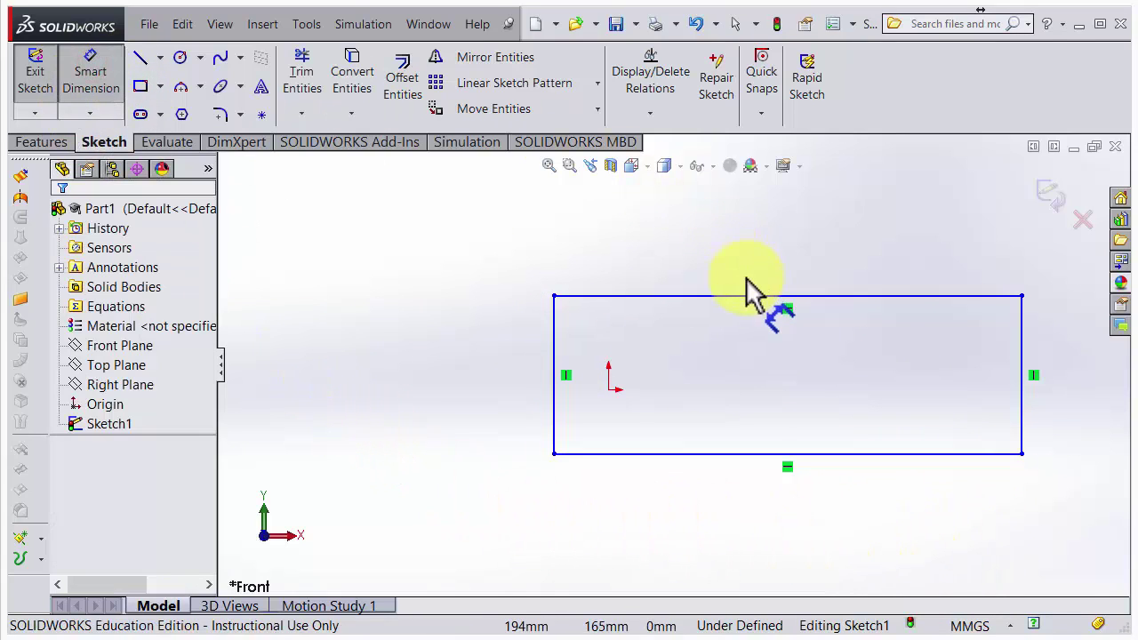
pyautogui.click(747, 297)
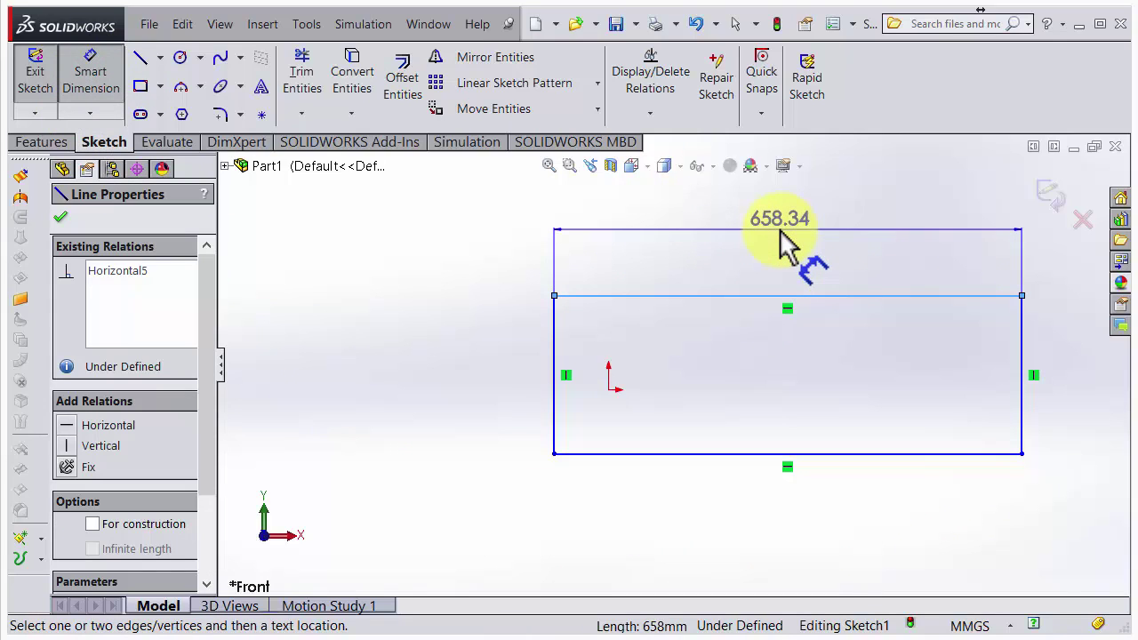
pyautogui.click(779, 231)
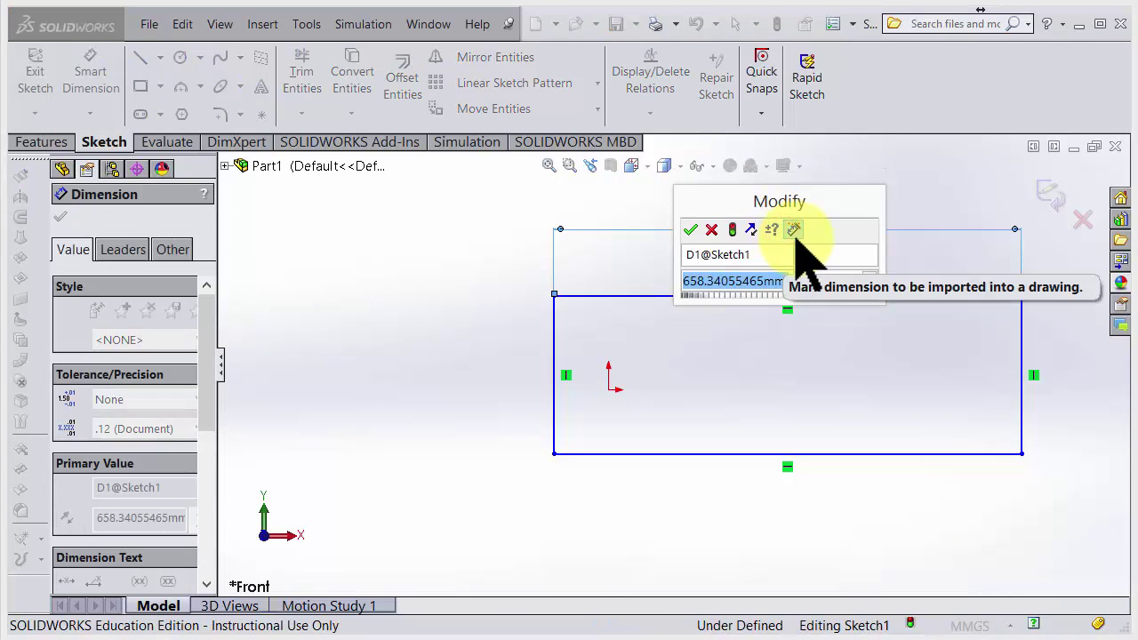
pyautogui.write('2')
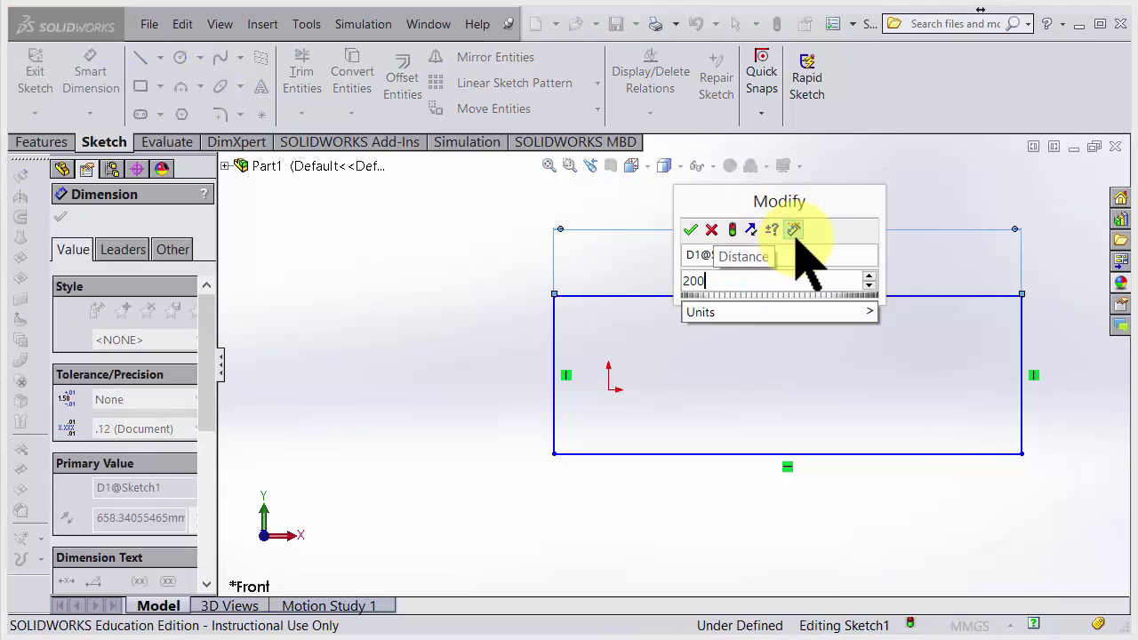
pyautogui.write('00')
pyautogui.press('Return')
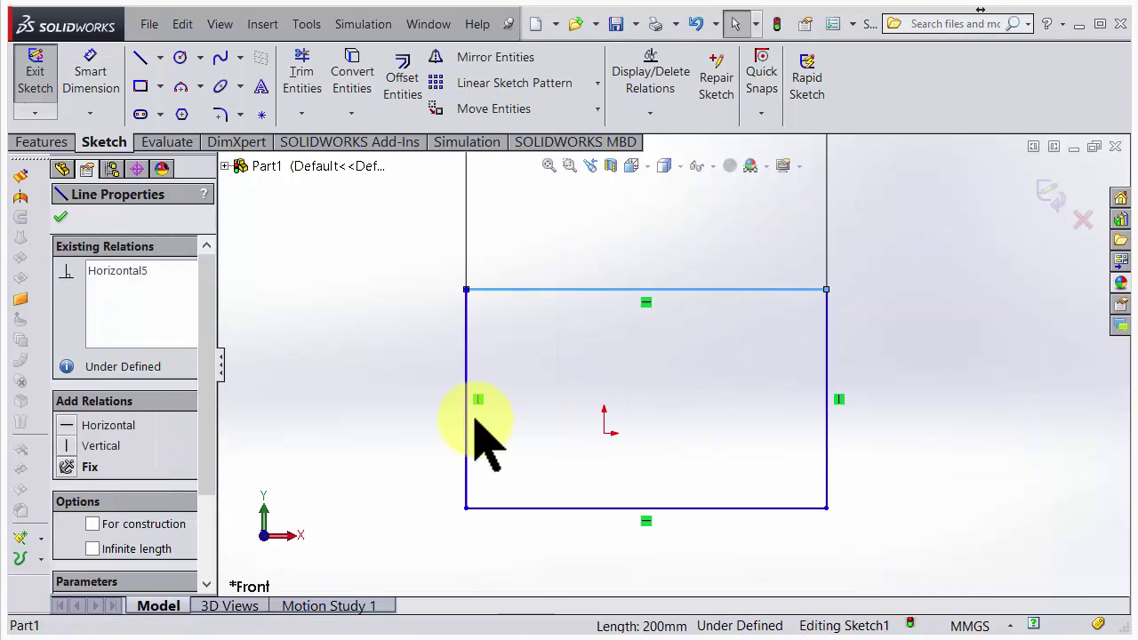
# - Make the midpoint of the rectangle's left edge coincident with the origin
pyautogui.rightClick(468, 418)
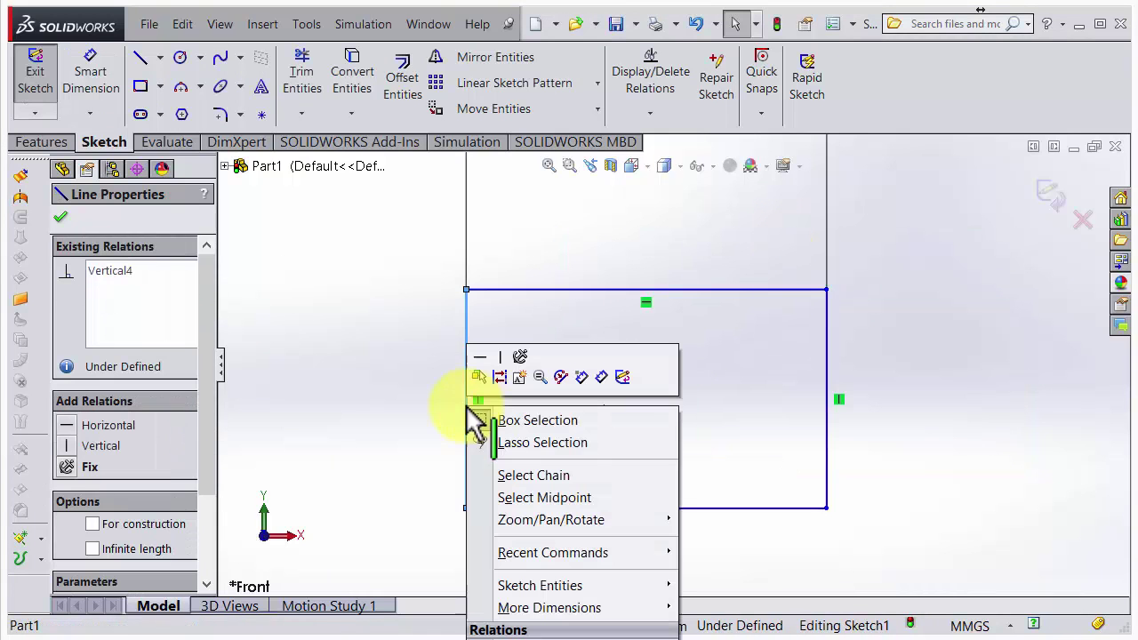
pyautogui.click(547, 496)
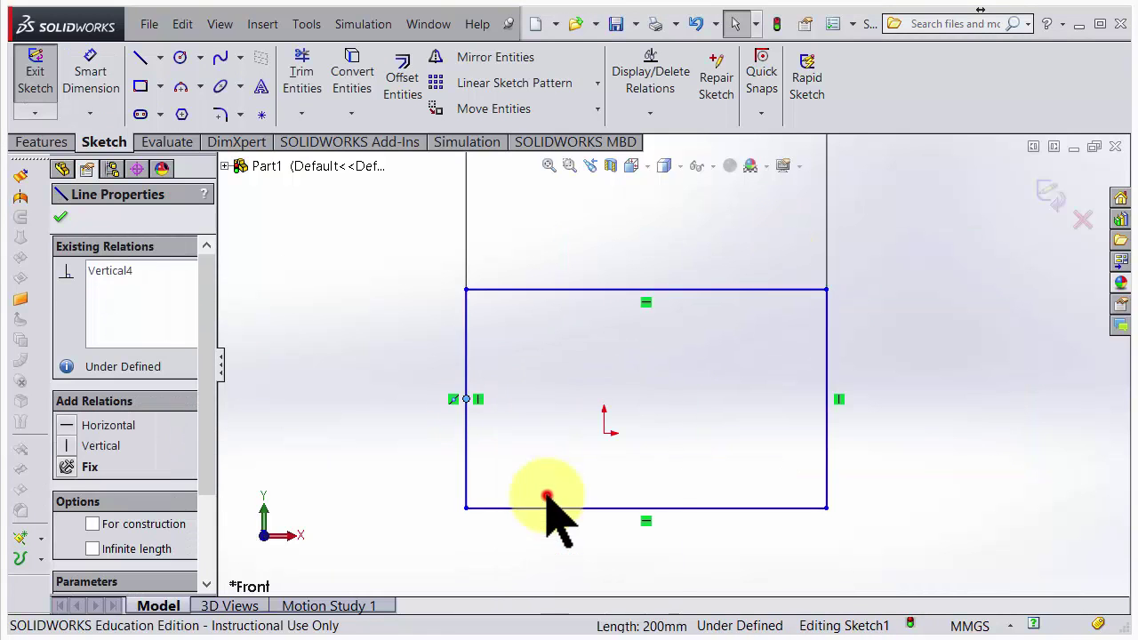
pyautogui.keyDown('ctrl'); pyautogui.click(605, 434); pyautogui.keyUp('ctrl')
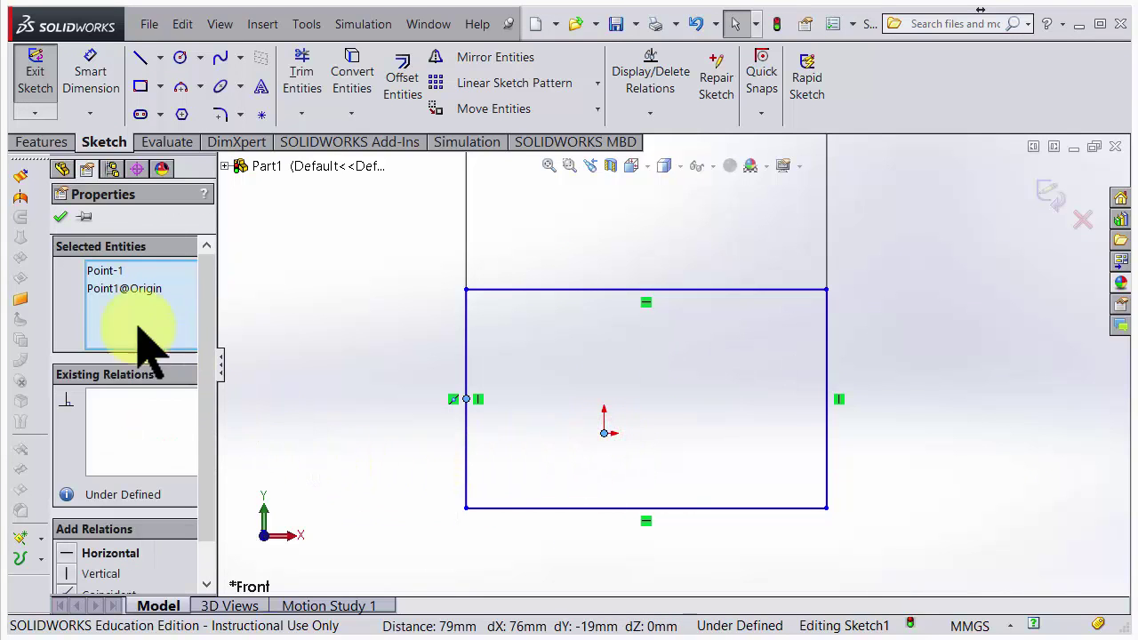
pyautogui.scroll(-1, 211, 483)
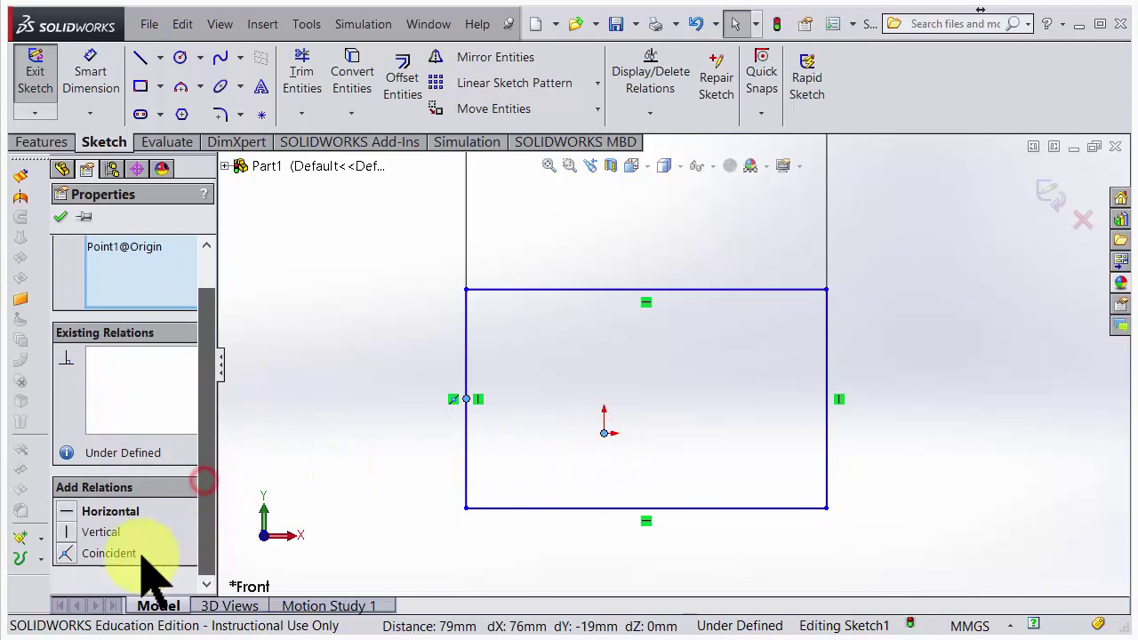
pyautogui.click(69, 553)
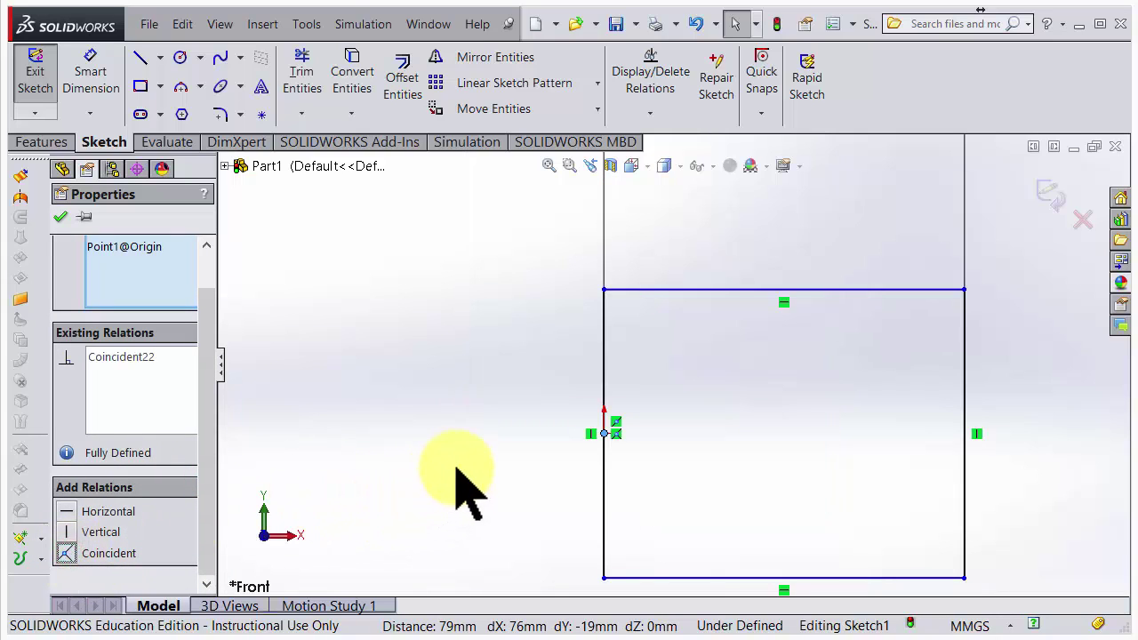
pyautogui.press('z')
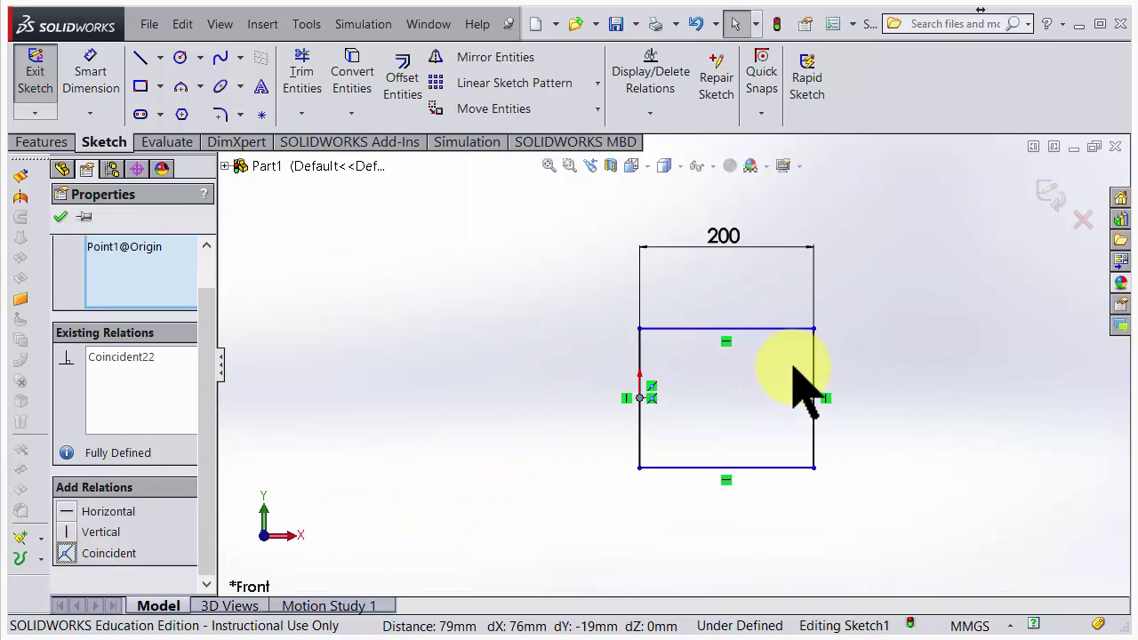
# - Lower the rectangle's top edge to reduce its height, then deselect the edge
pyautogui.moveTo(802, 330); pyautogui.dragTo(797, 365)
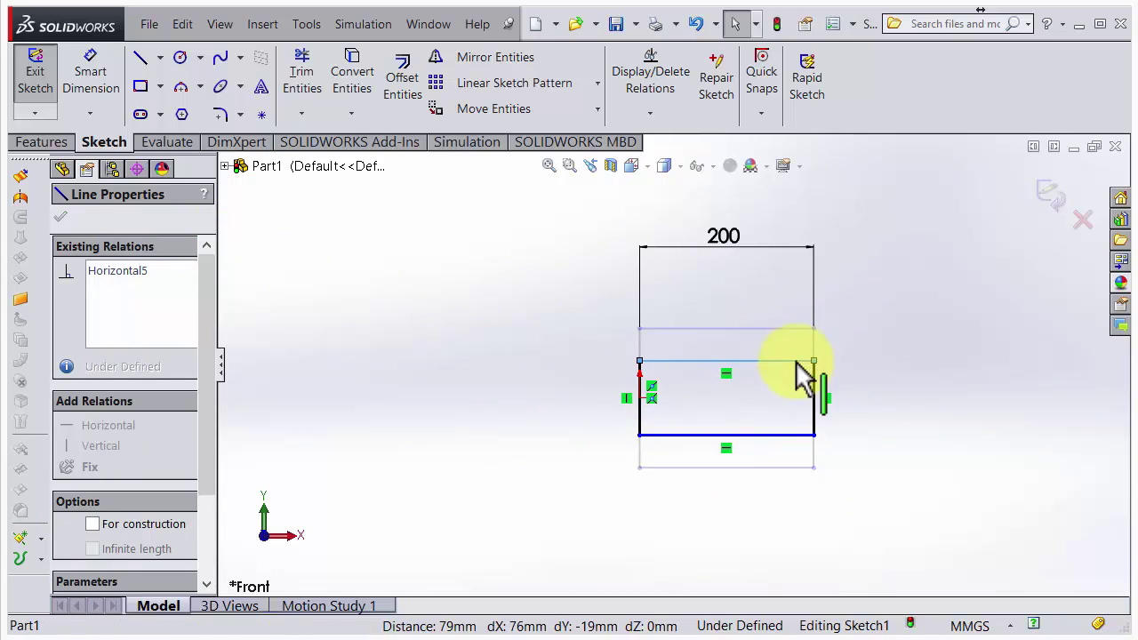
pyautogui.click(916, 391)
pyautogui.scroll(-2, 905, 400)
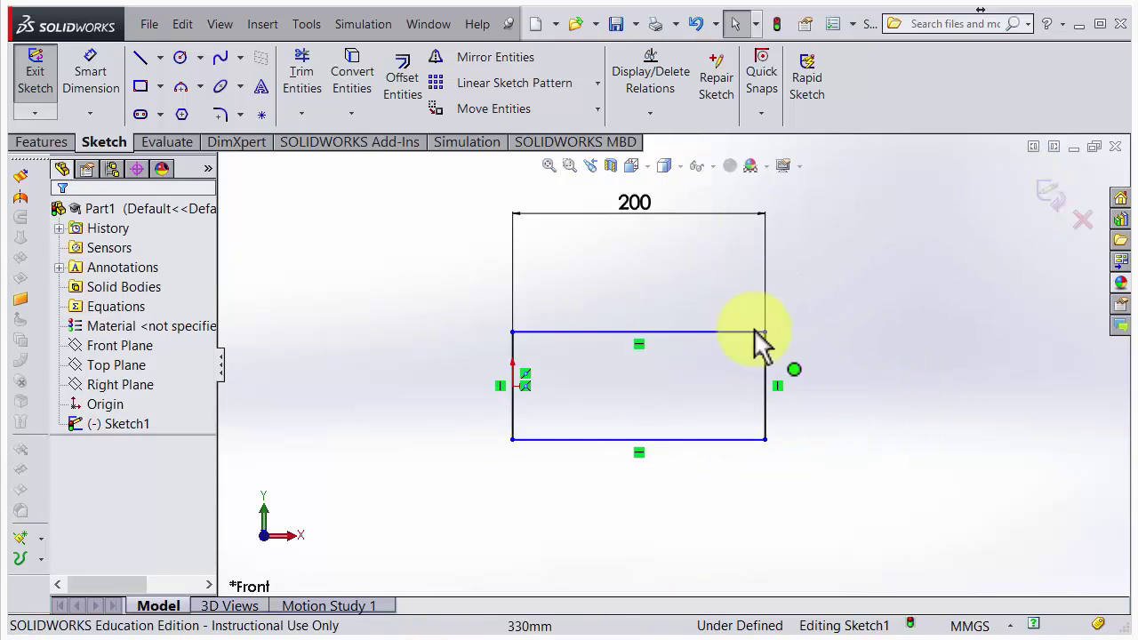
# - Insert hair_dryer_sideview.jpg as a sketch picture in the current sketch
pyautogui.click(308, 25)
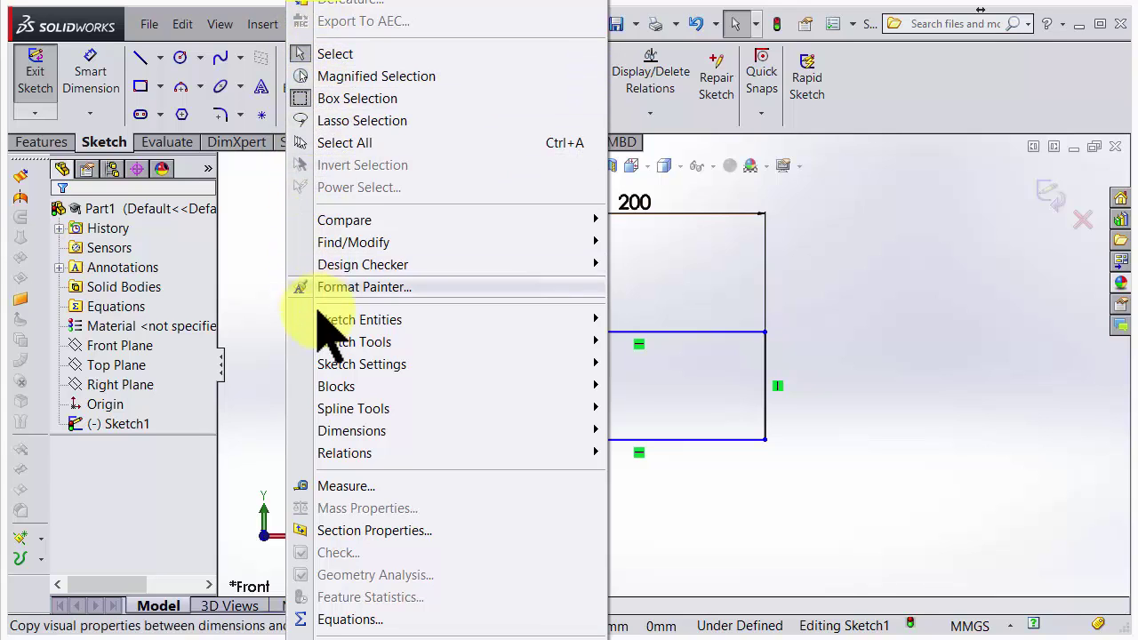
pyautogui.moveTo(349, 349)
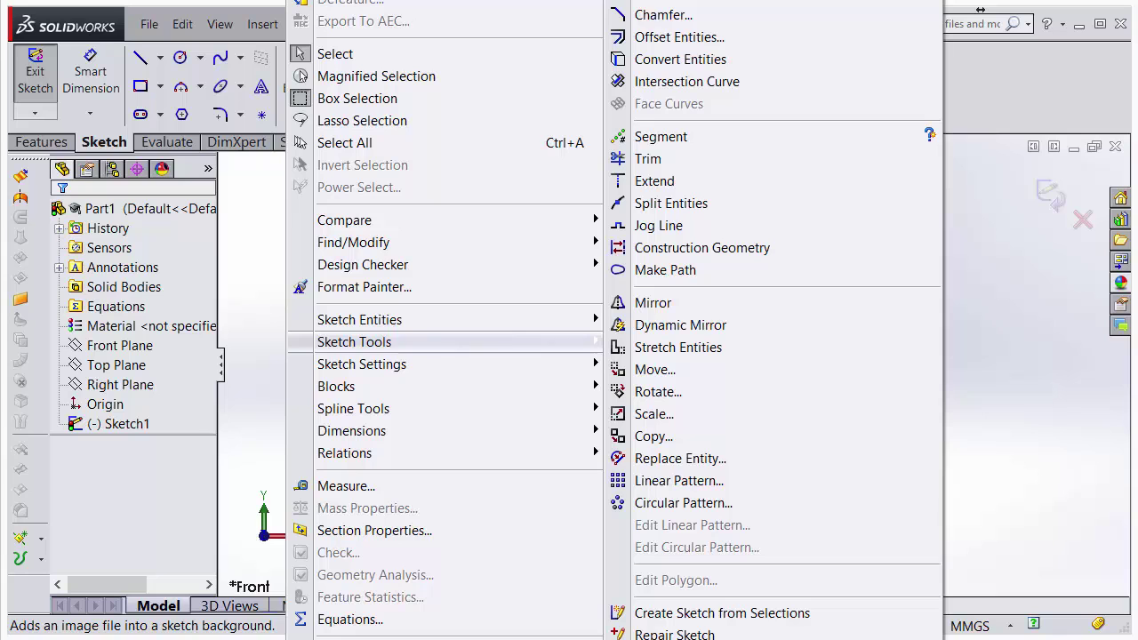
pyautogui.press('Return')
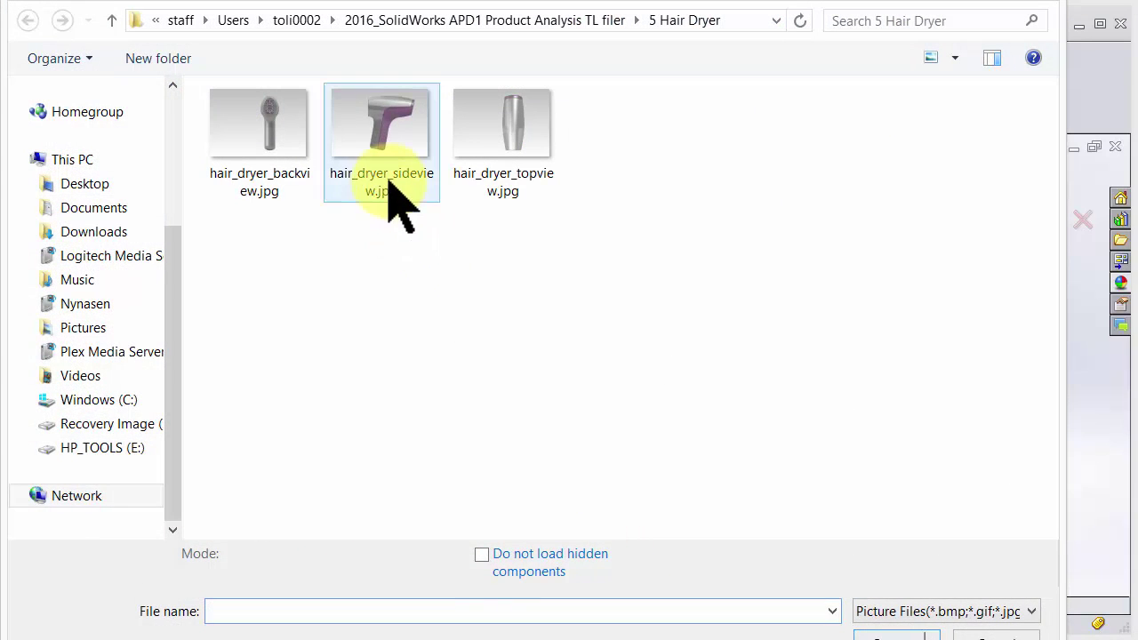
pyautogui.doubleClick(391, 139)
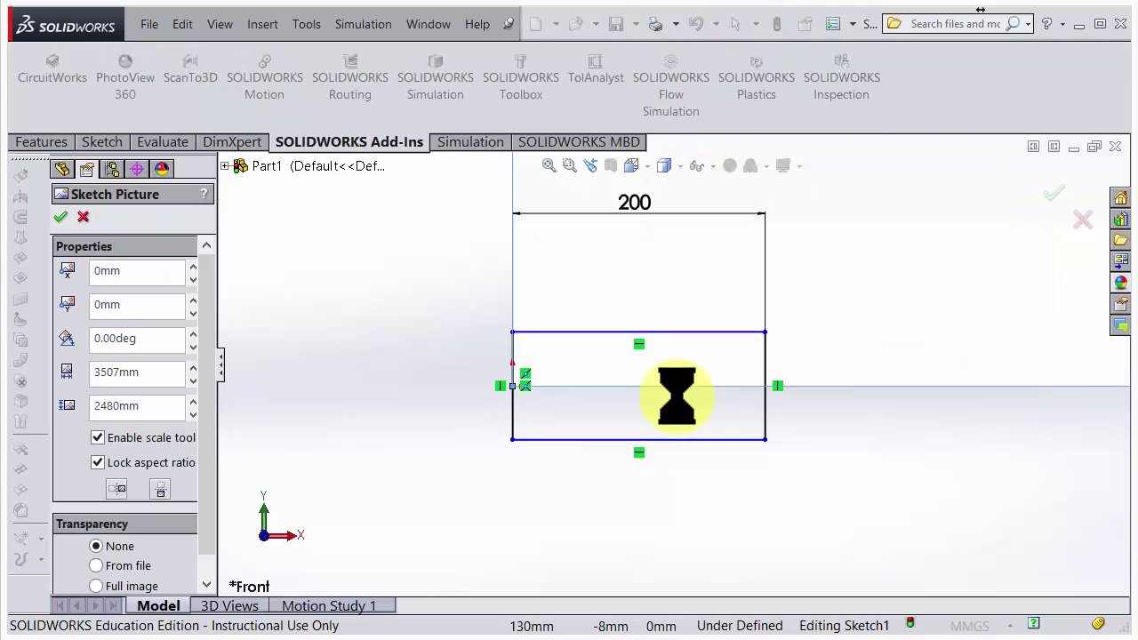
# - Shrink the picture to about 328 mm wide and move it so the dryer's front end meets the rectangle's left edge
pyautogui.scroll(5, 685, 417)
pyautogui.scroll(6, 671, 416)
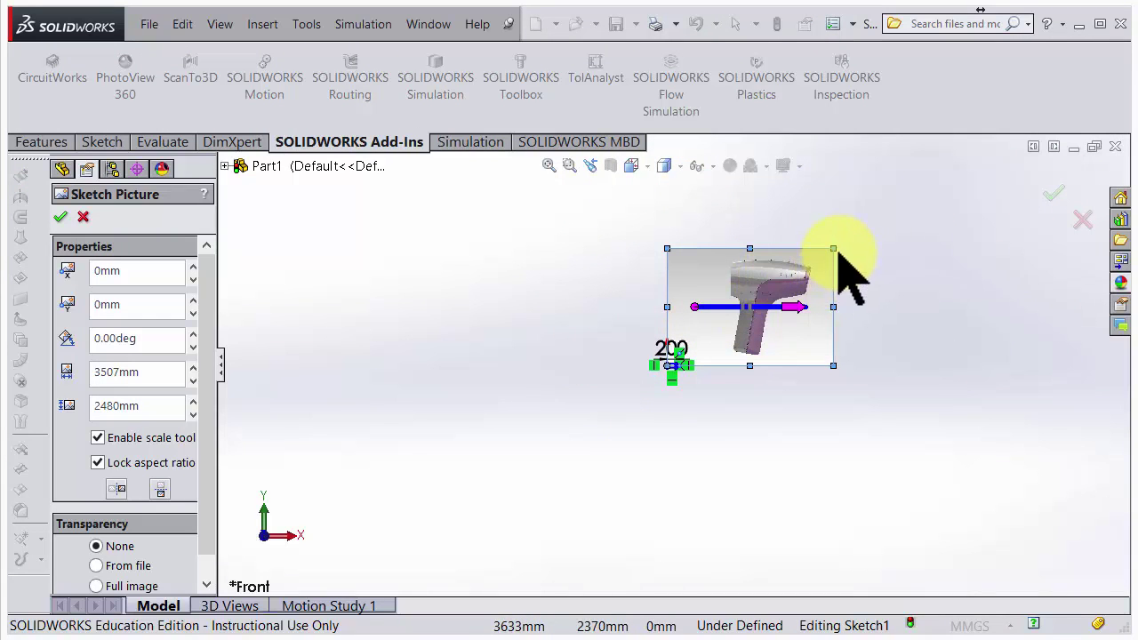
pyautogui.moveTo(835, 250); pyautogui.dragTo(674, 348)
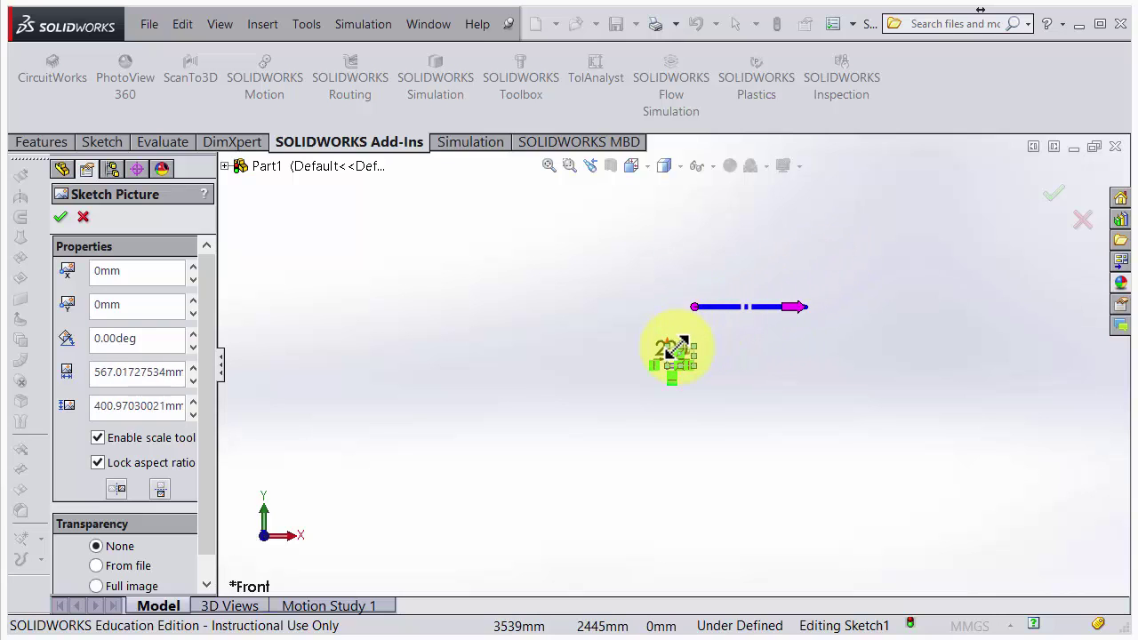
pyautogui.scroll(-5, 669, 382)
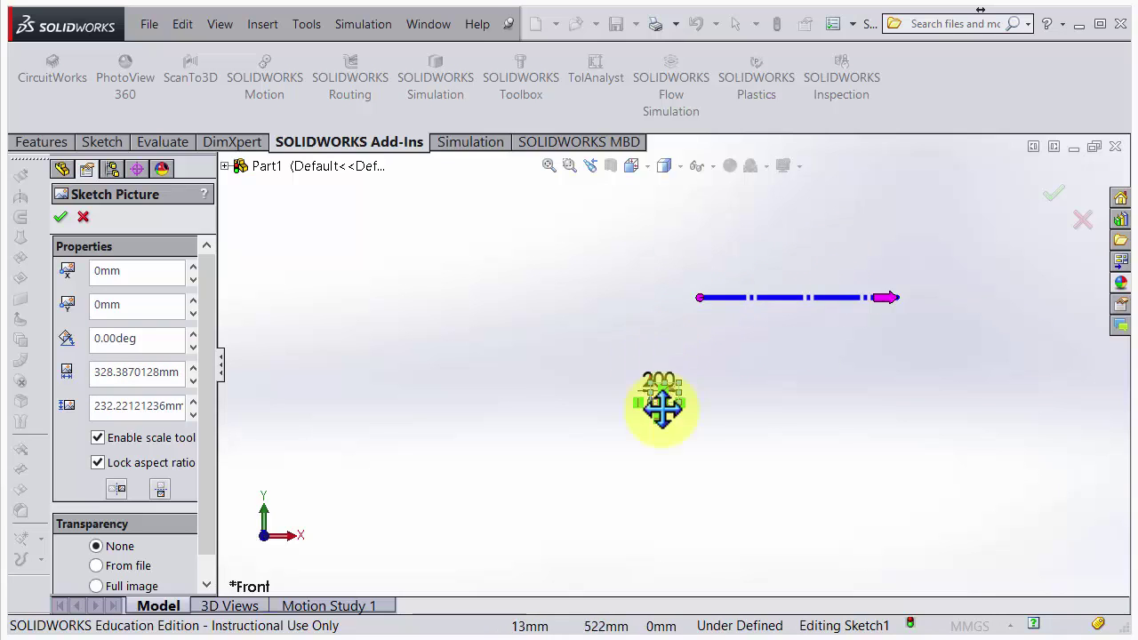
pyautogui.scroll(-2, 649, 302)
pyautogui.moveTo(658, 338)
pyautogui.mouseDown()
pyautogui.moveTo(599, 445)
pyautogui.moveTo(580, 449)
pyautogui.mouseUp()
pyautogui.scroll(-4, 613, 458)
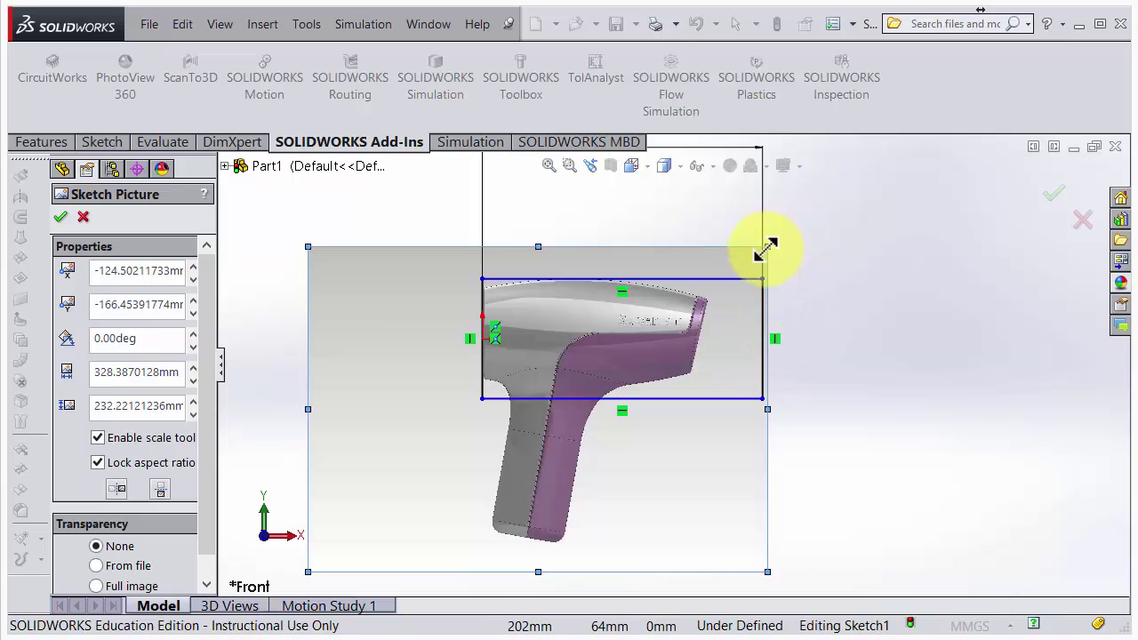
# - Enlarge the picture to about 411 mm wide and reposition it so the dryer body spans the 200 mm rectangle
pyautogui.moveTo(773, 246)
pyautogui.mouseDown()
pyautogui.moveTo(825, 221)
pyautogui.moveTo(870, 175)
pyautogui.mouseUp()
pyautogui.moveTo(838, 221)
pyautogui.mouseDown()
pyautogui.moveTo(835, 269)
pyautogui.moveTo(800, 286)
pyautogui.moveTo(803, 275)
pyautogui.mouseUp()
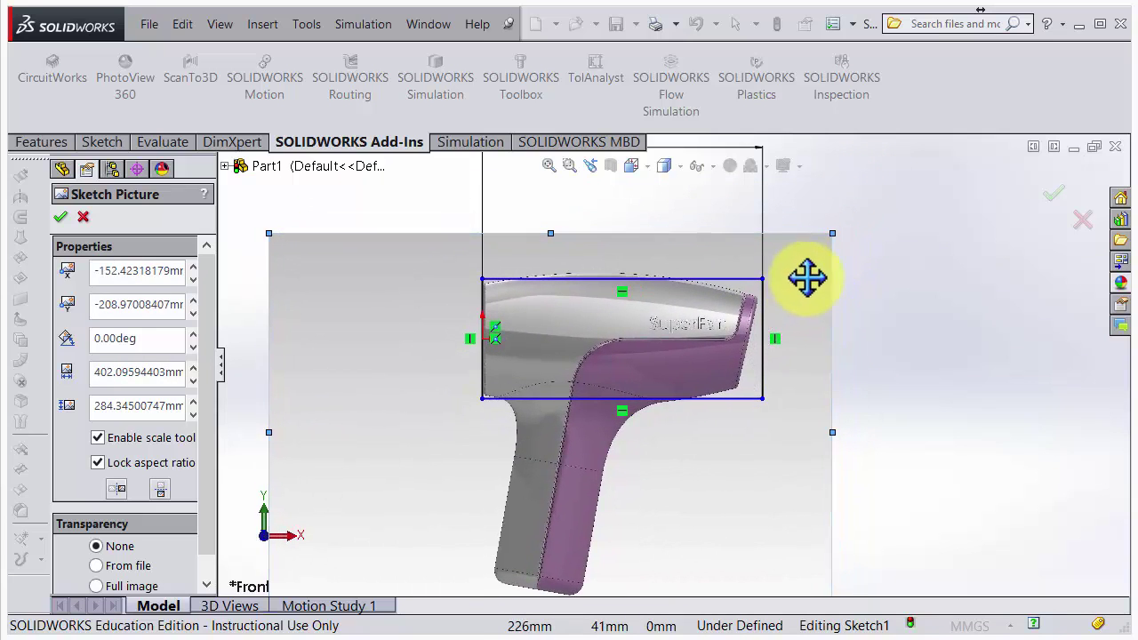
pyautogui.moveTo(833, 234)
pyautogui.mouseDown()
pyautogui.moveTo(845, 229)
pyautogui.moveTo(816, 264)
pyautogui.mouseUp()
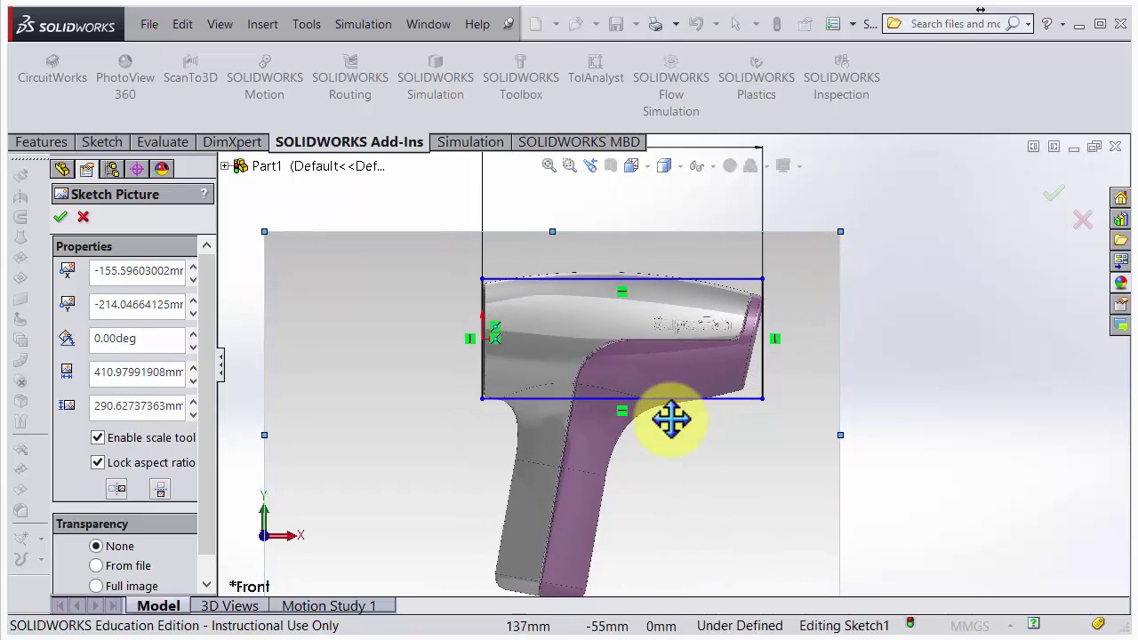
pyautogui.scroll(-2, 668, 418)
pyautogui.moveTo(886, 334); pyautogui.dragTo(886, 334)
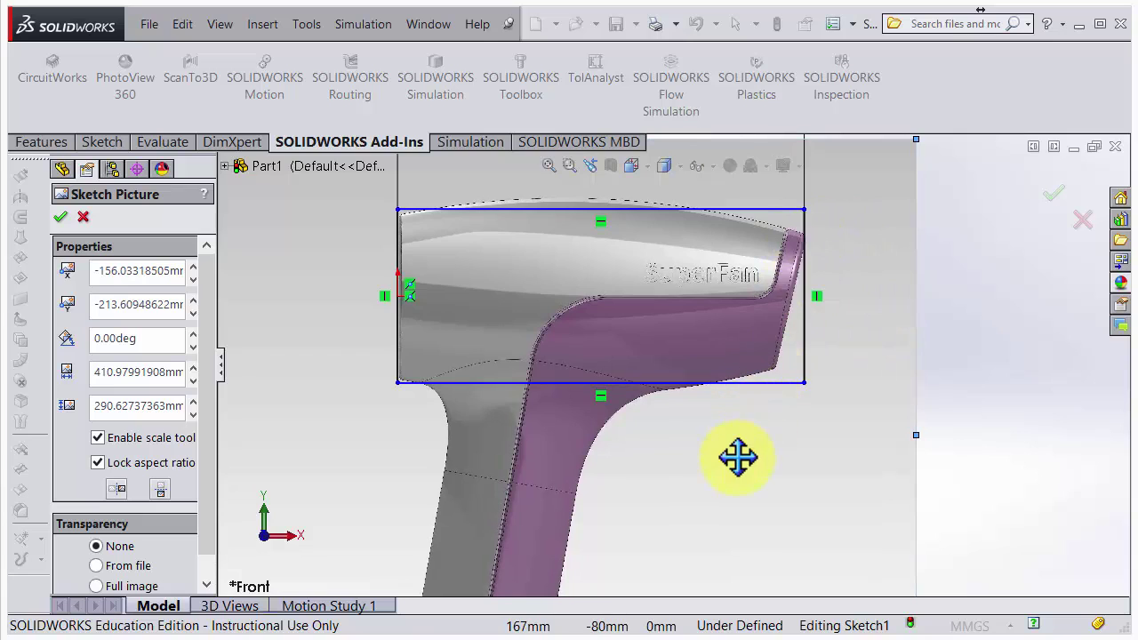
# - Nudge the picture to about X -156.9 mm, Y -212.8 mm to refine the dryer's alignment with the rectangle
pyautogui.scroll(2, 737, 458)
pyautogui.scroll(2, 744, 426)
pyautogui.scroll(-3, 653, 363)
pyautogui.scroll(3, 613, 337)
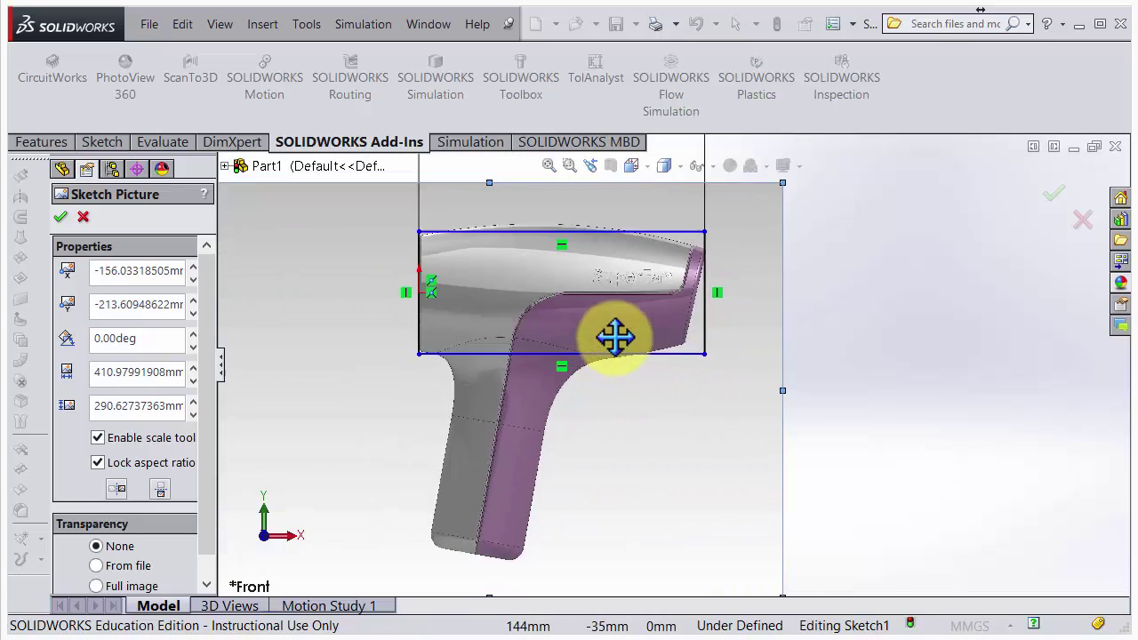
pyautogui.scroll(-3, 588, 280)
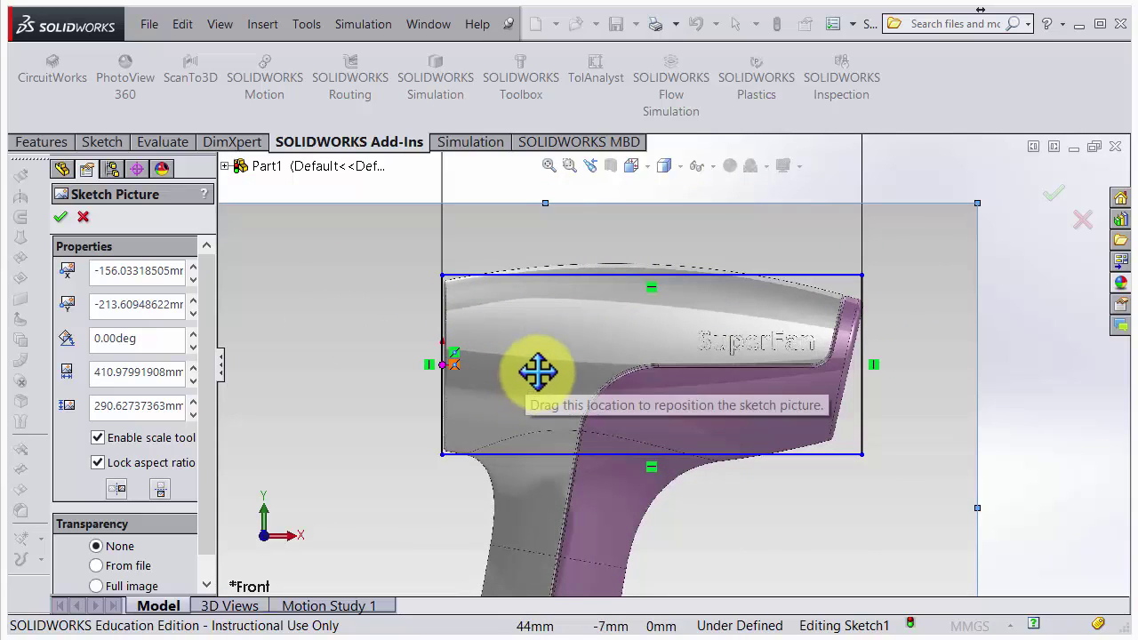
pyautogui.moveTo(539, 349); pyautogui.dragTo(536, 347)
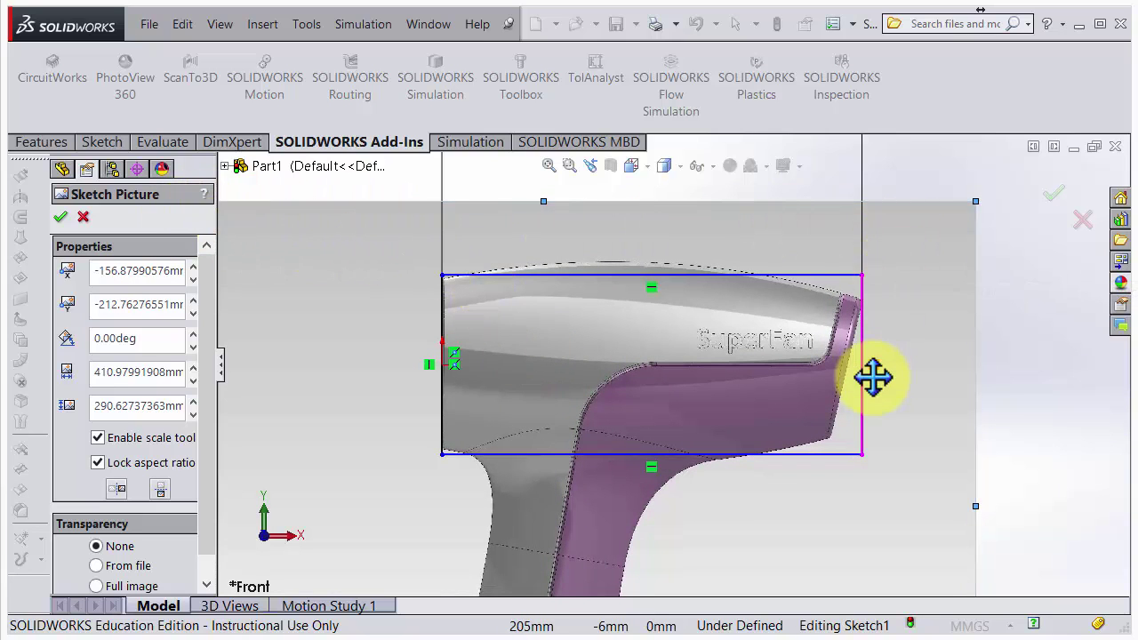
pyautogui.scroll(-2, 835, 349)
pyautogui.scroll(5, 884, 387)
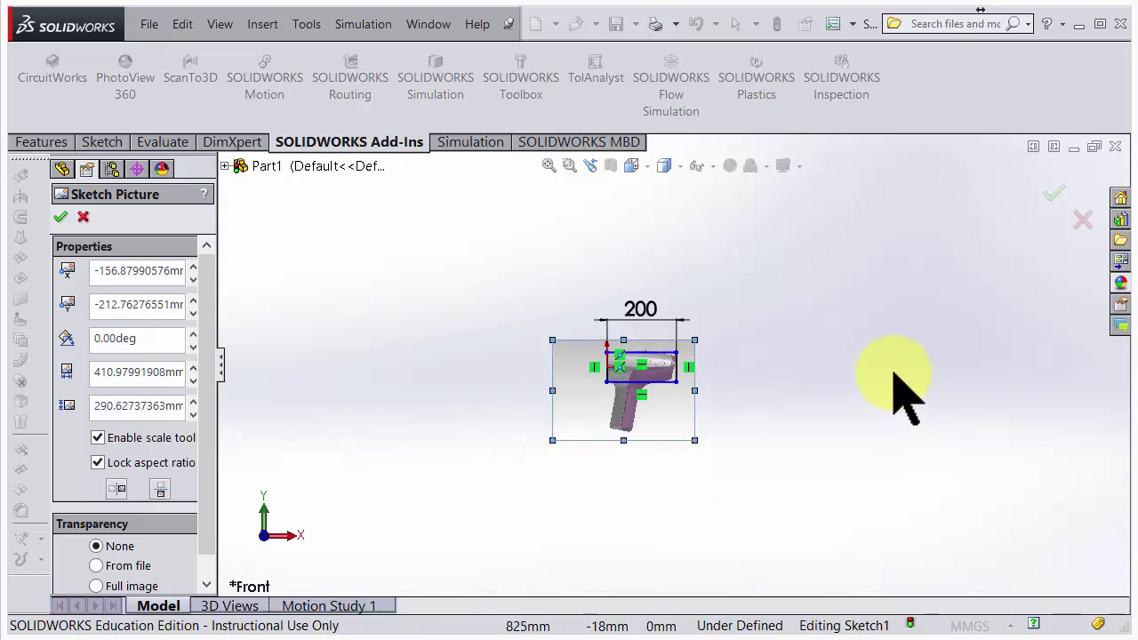
# - Apply full-image transparency to the sketch picture, raise its transparency slightly, and accept the picture properties
pyautogui.scroll(-1, 675, 427)
pyautogui.moveTo(206, 462); pyautogui.dragTo(204, 494)
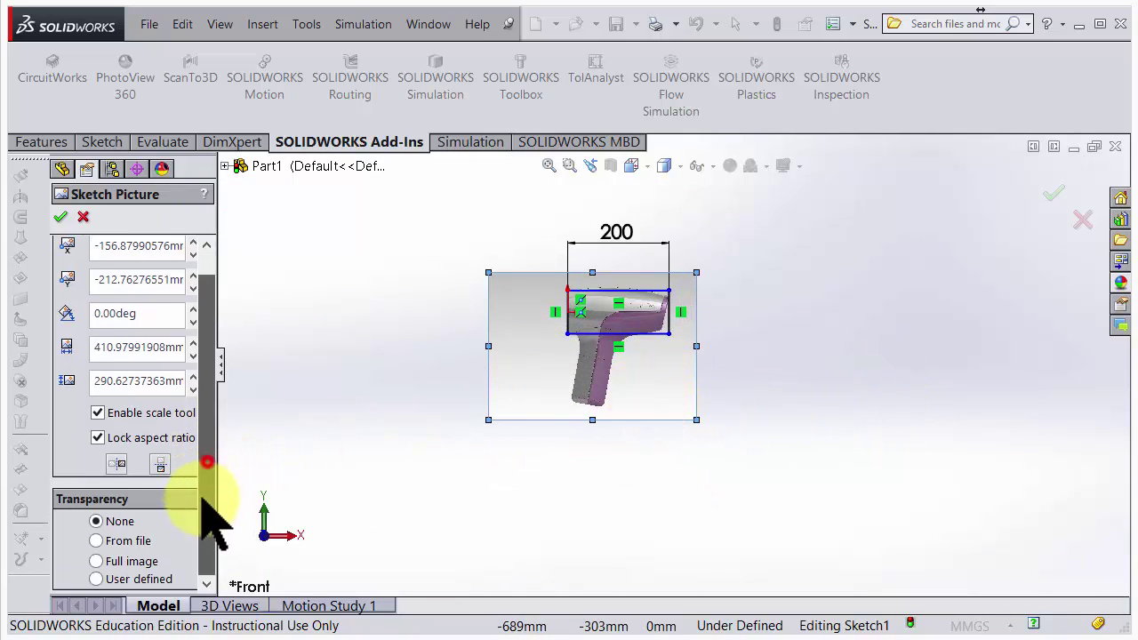
pyautogui.click(96, 561)
pyautogui.moveTo(203, 496); pyautogui.dragTo(206, 560)
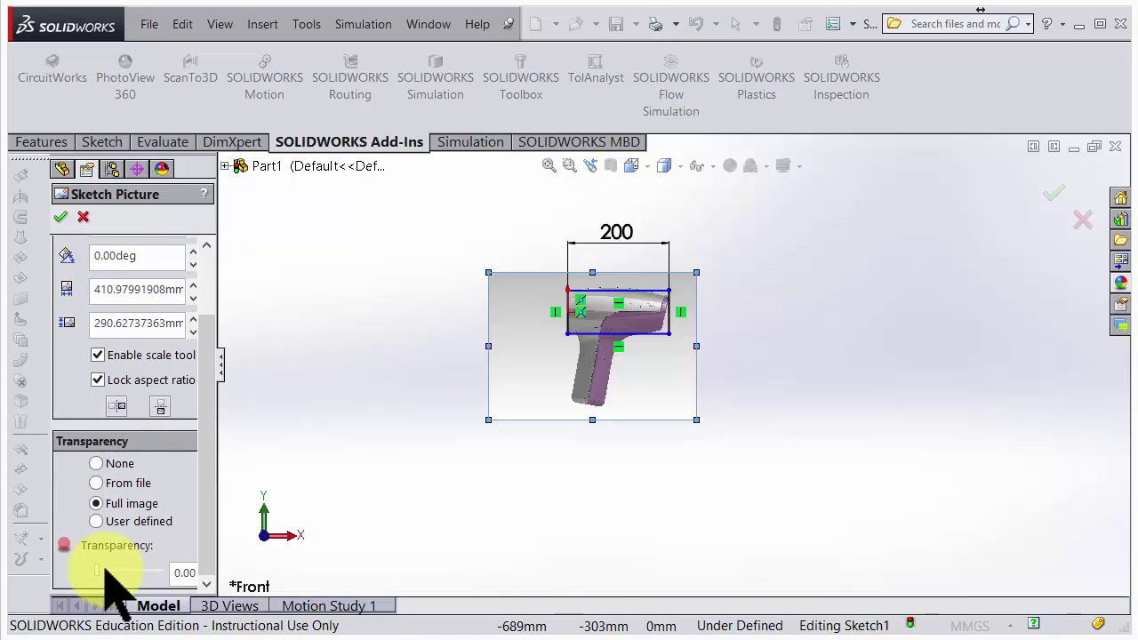
pyautogui.moveTo(96, 569)
pyautogui.mouseDown()
pyautogui.moveTo(132, 563)
pyautogui.moveTo(116, 564)
pyautogui.mouseUp()
pyautogui.click(61, 218)
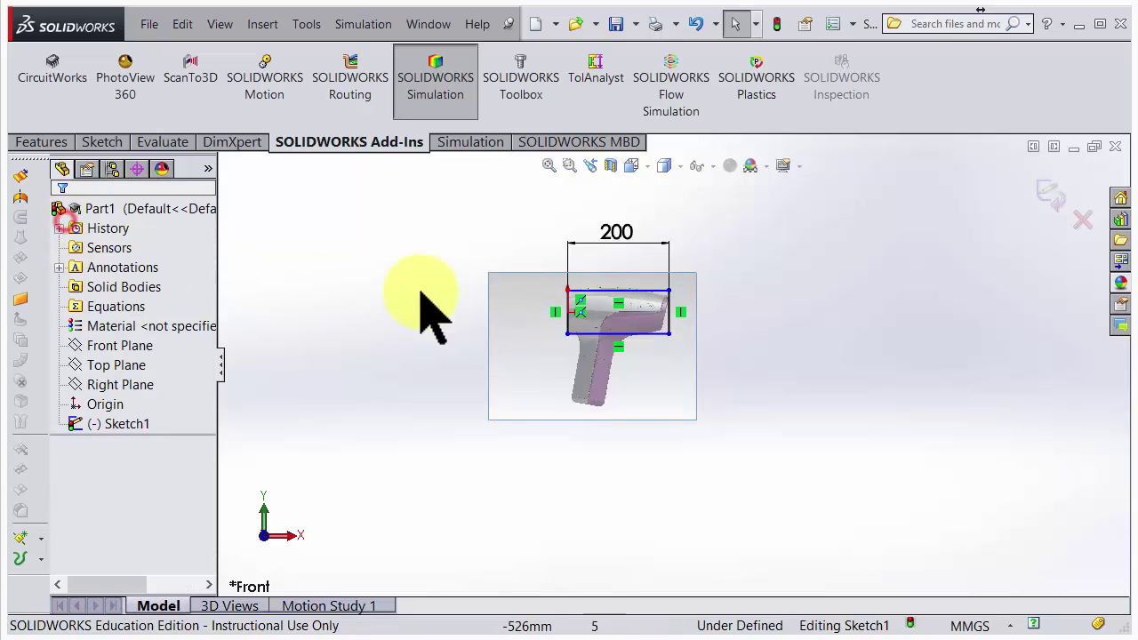
# - Dimension the height of the reference rectangle around the dryer body to 80 mm
pyautogui.scroll(-4, 572, 343)
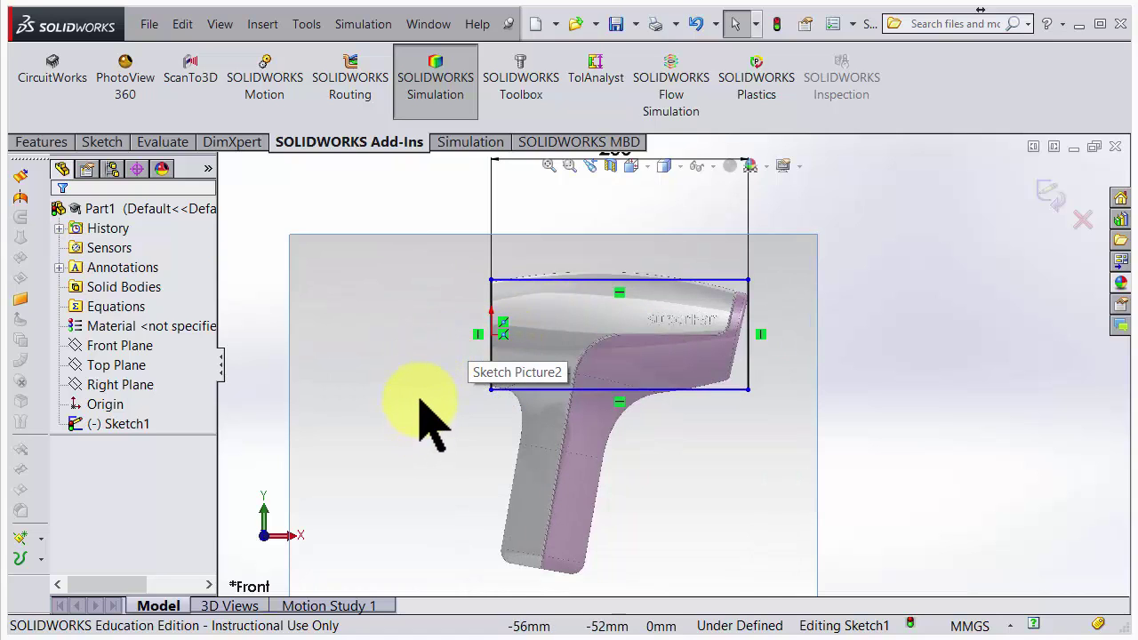
pyautogui.scroll(-2, 470, 286)
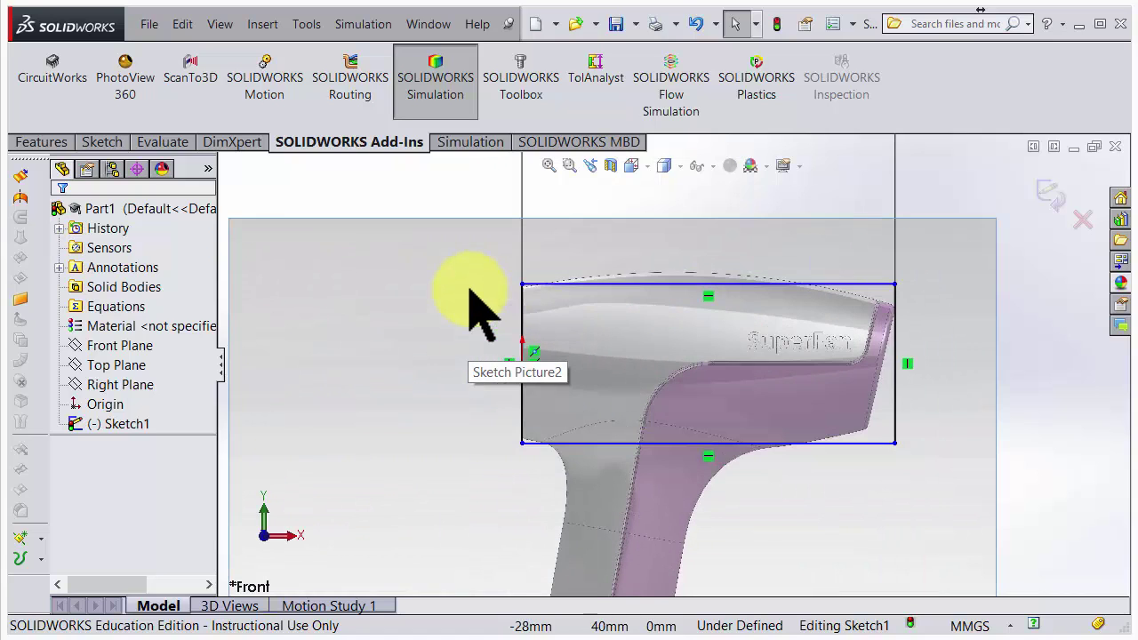
pyautogui.click(96, 143)
pyautogui.click(90, 78)
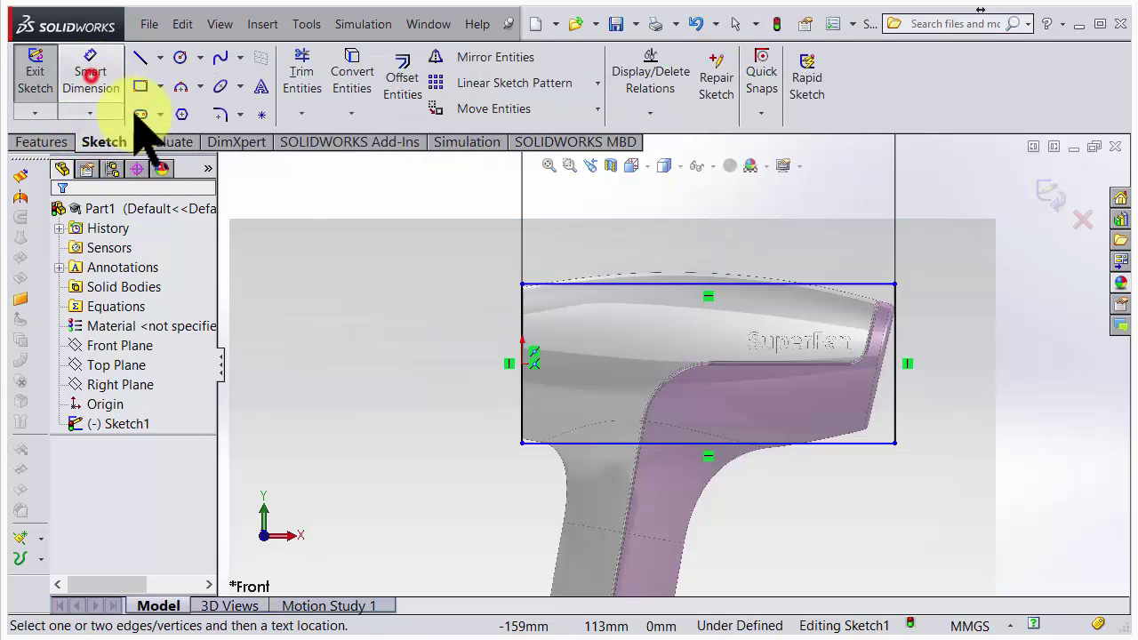
pyautogui.click(522, 323)
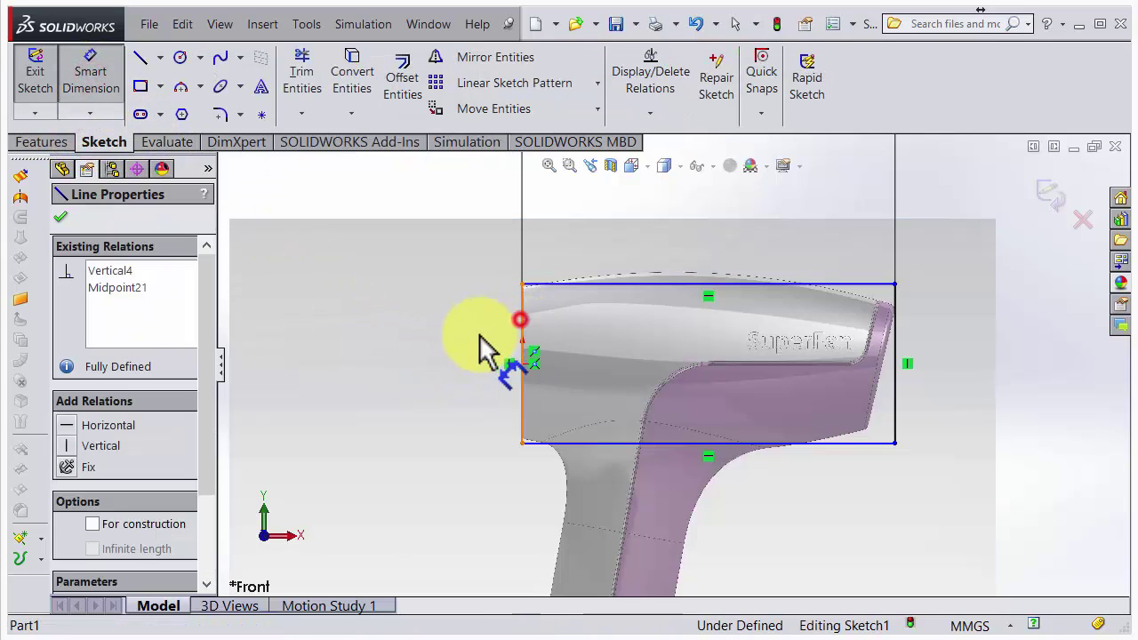
pyautogui.click(415, 366)
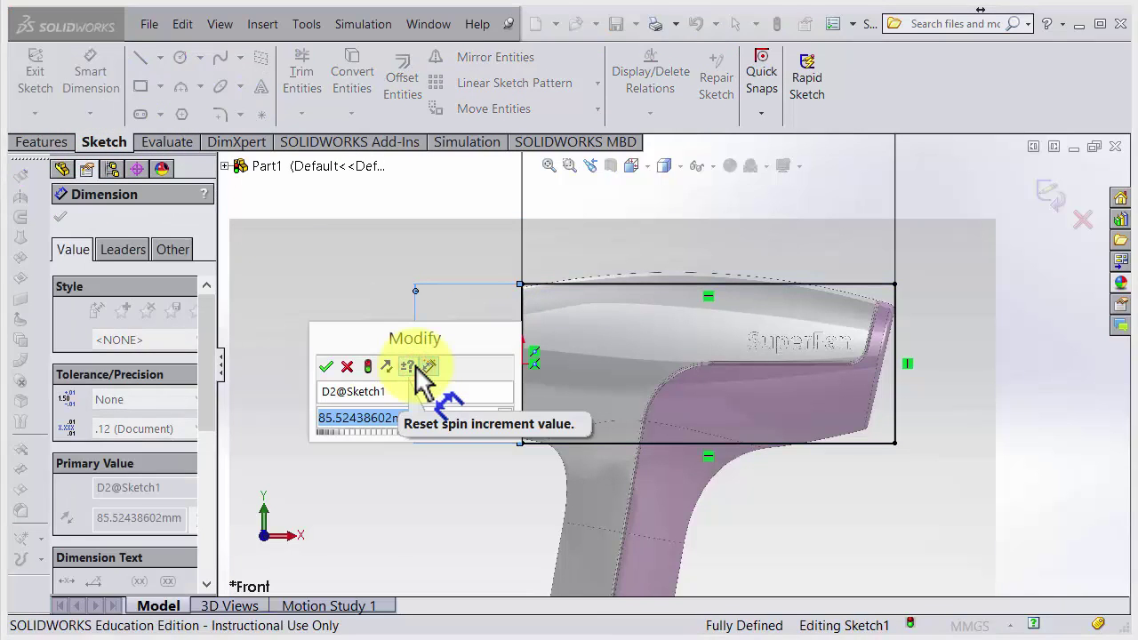
pyautogui.write('80')
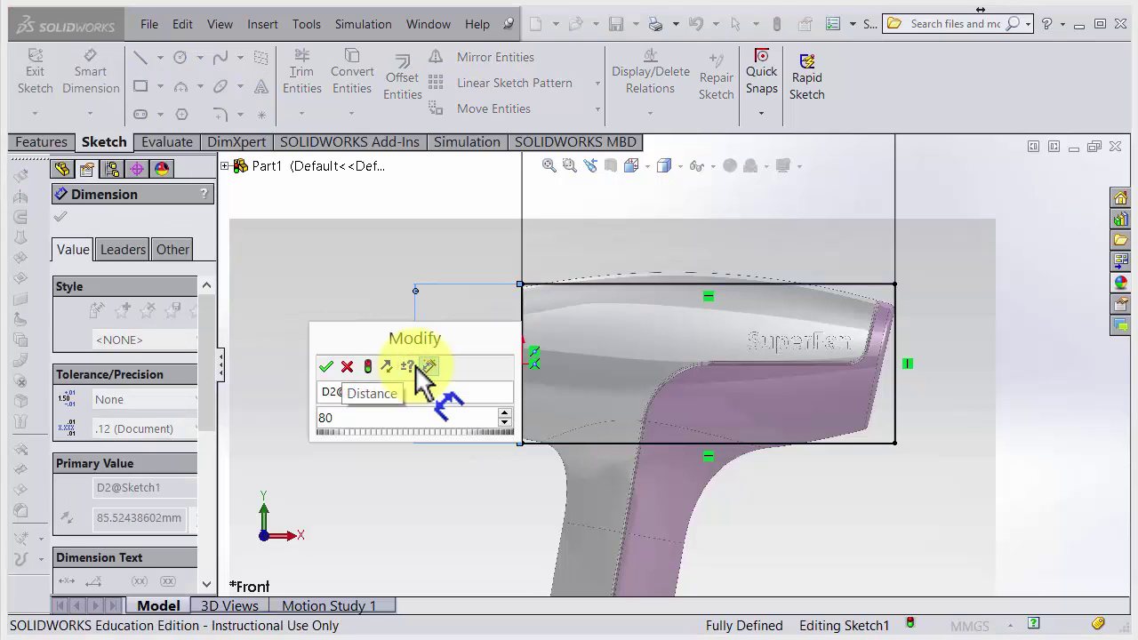
pyautogui.press('Return')
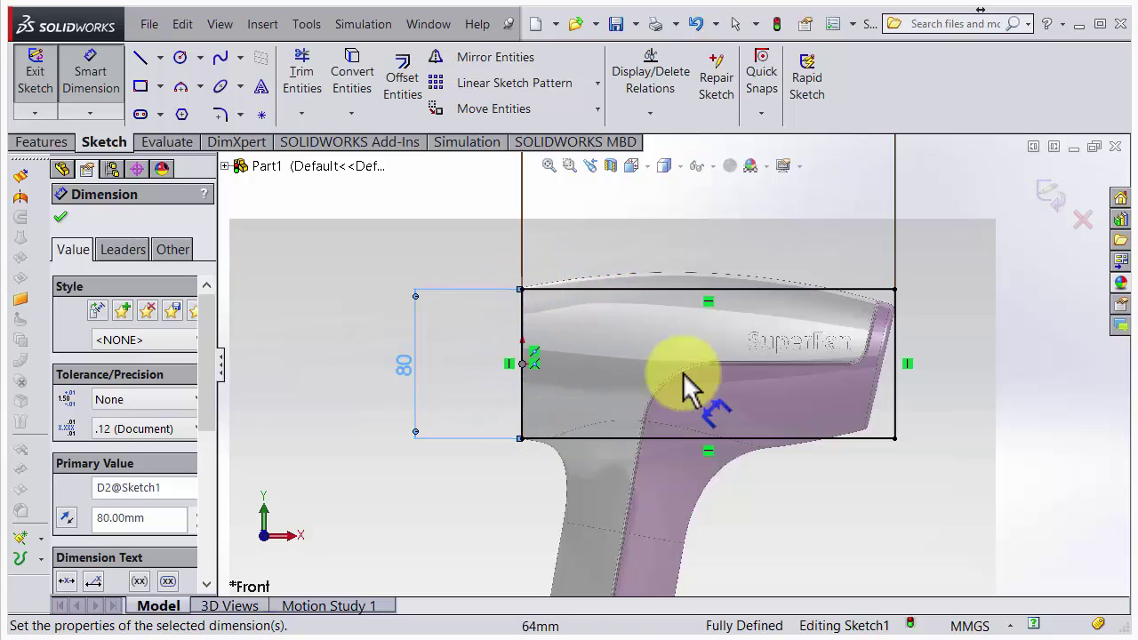
pyautogui.scroll(-1, 534, 404)
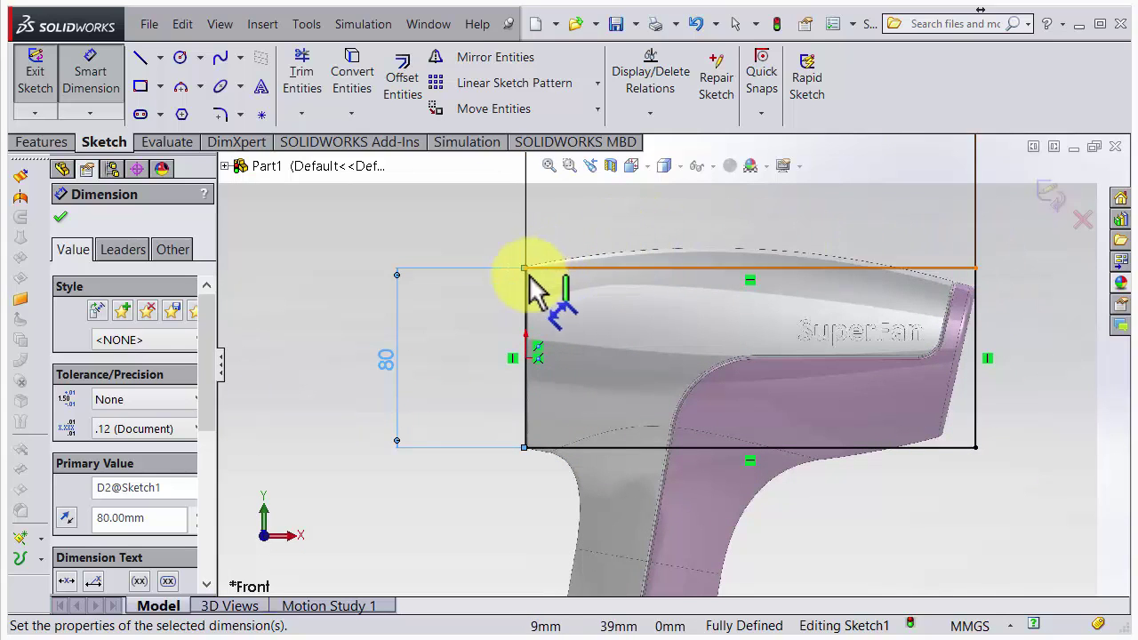
pyautogui.press('f')
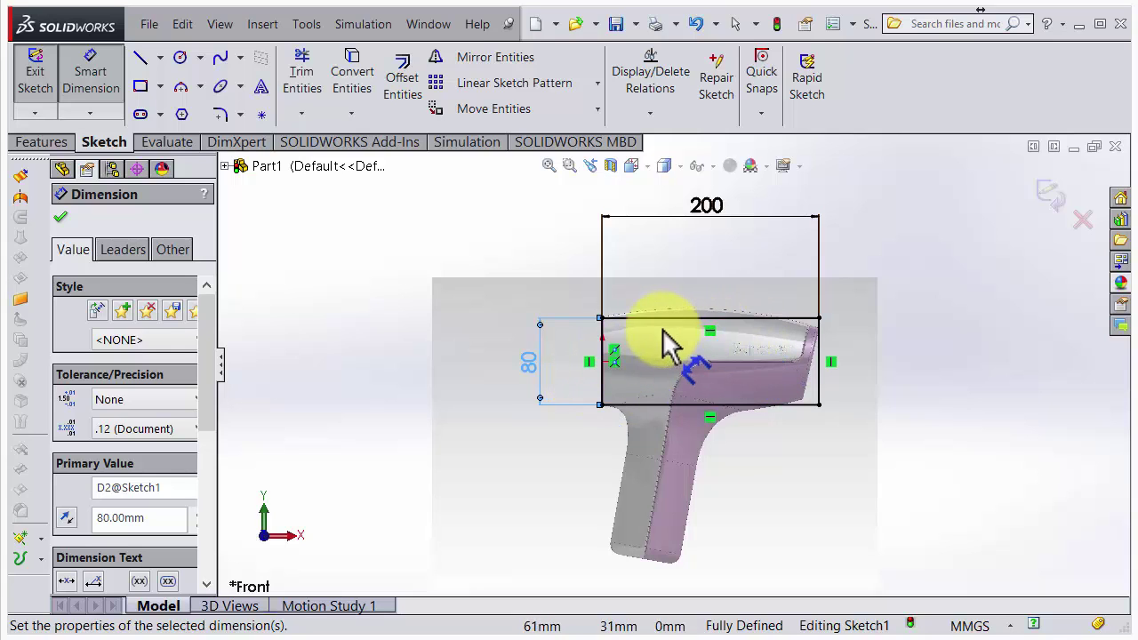
pyautogui.scroll(-1, 782, 338)
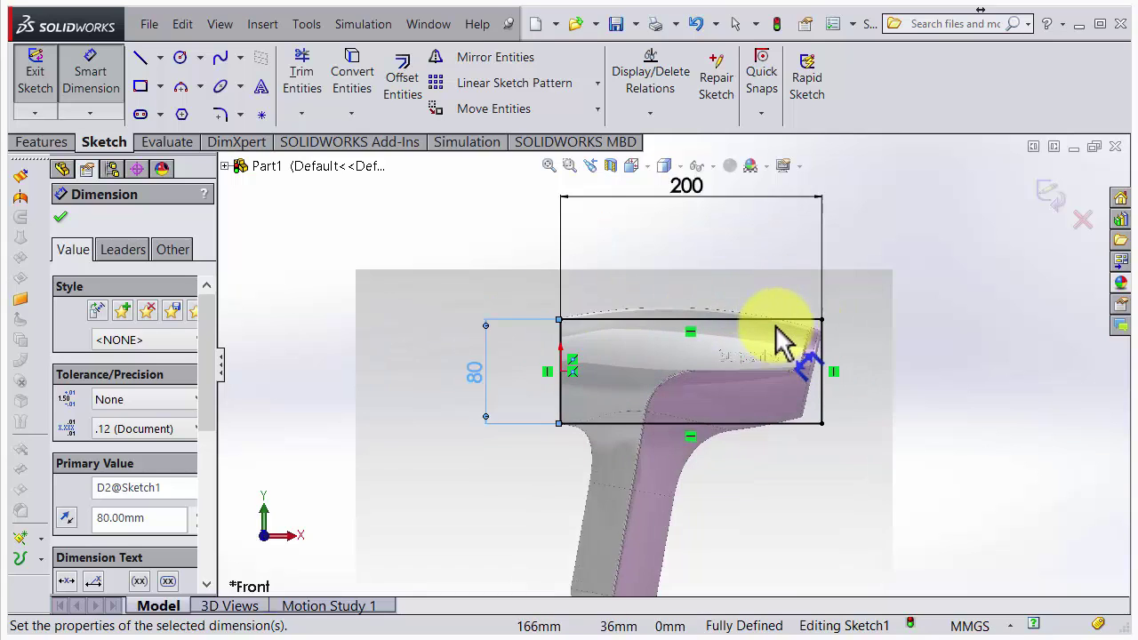
pyautogui.scroll(-2, 765, 346)
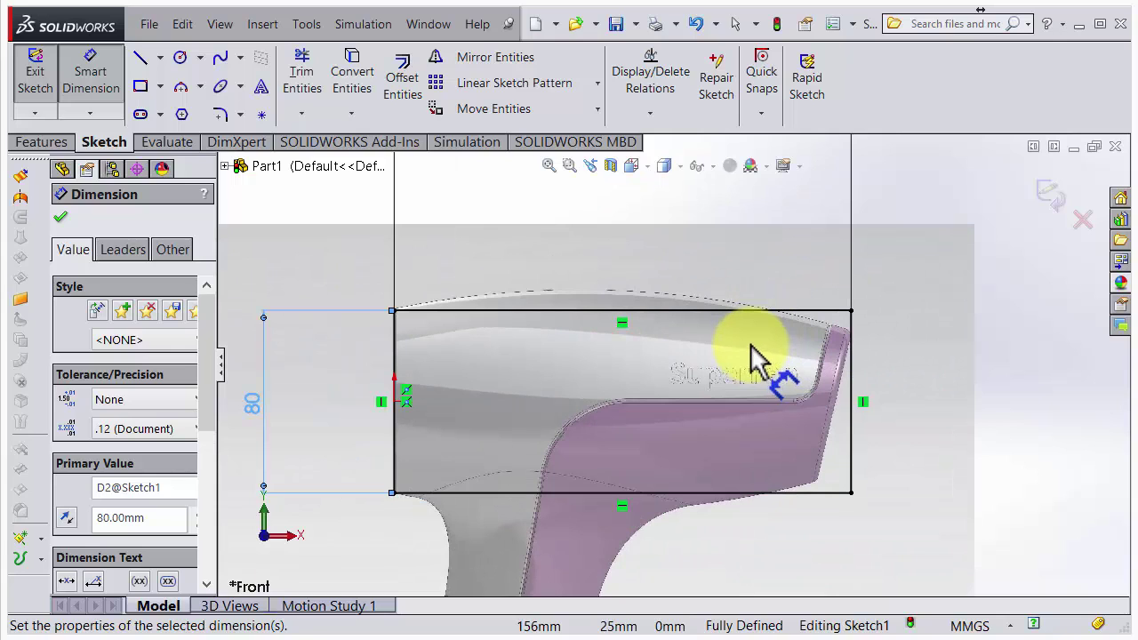
pyautogui.press('Escape')
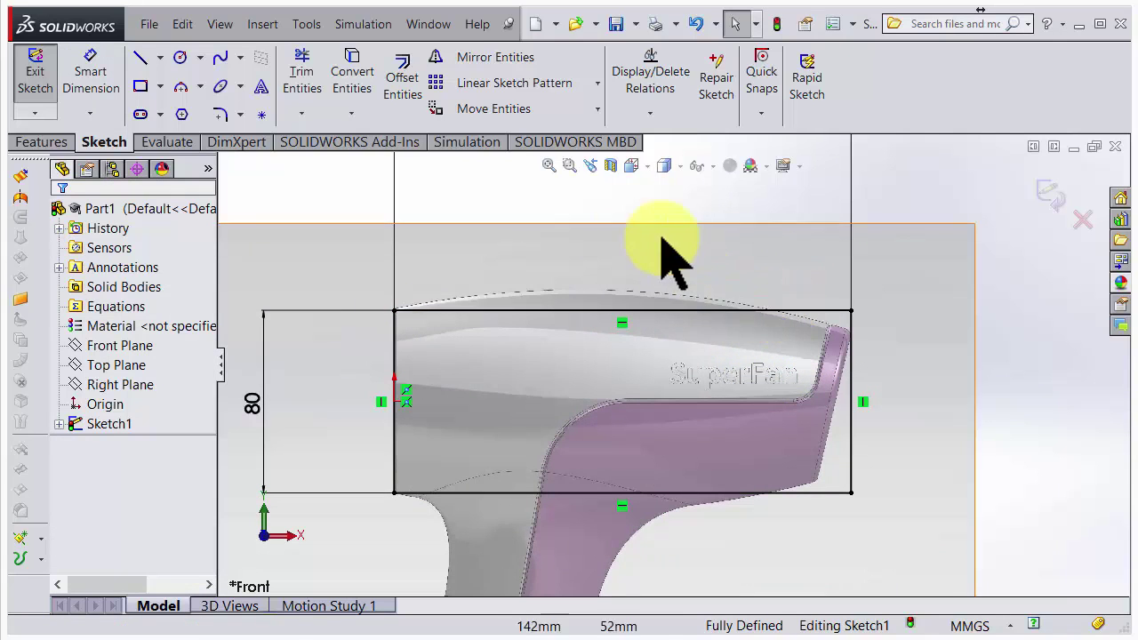
# - Sketch a three-point arc along the dryer's upper outline, from the rectangle's upper-left corner to the right edge at about Y 31 mm
pyautogui.click(182, 88)
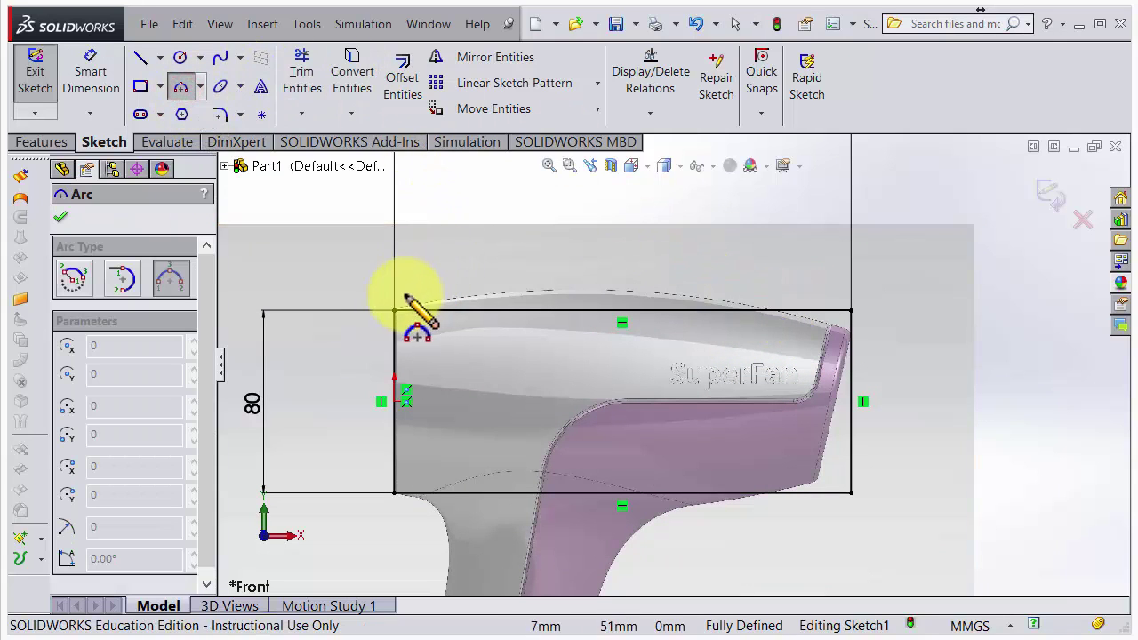
pyautogui.moveTo(394, 311); pyautogui.dragTo(860, 339)
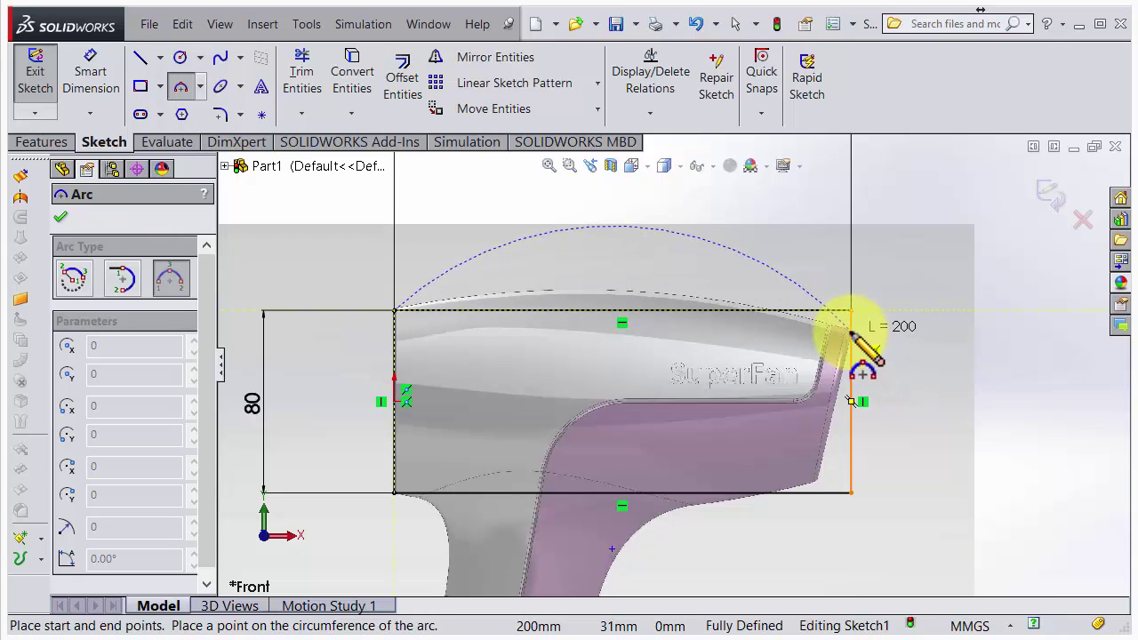
pyautogui.click(850, 311)
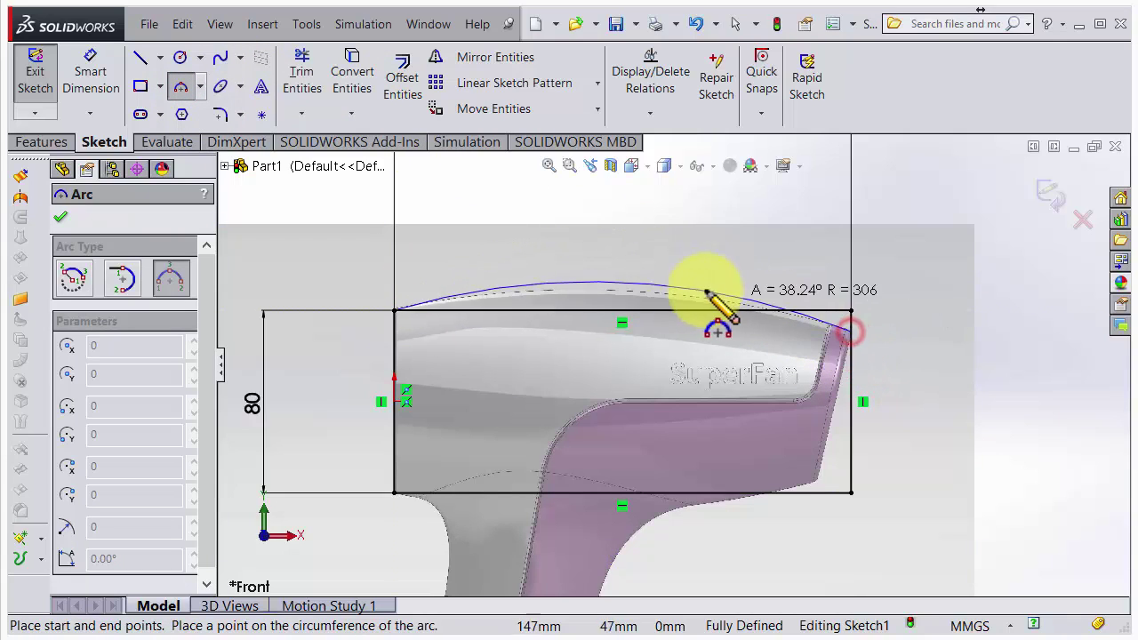
pyautogui.click(601, 291)
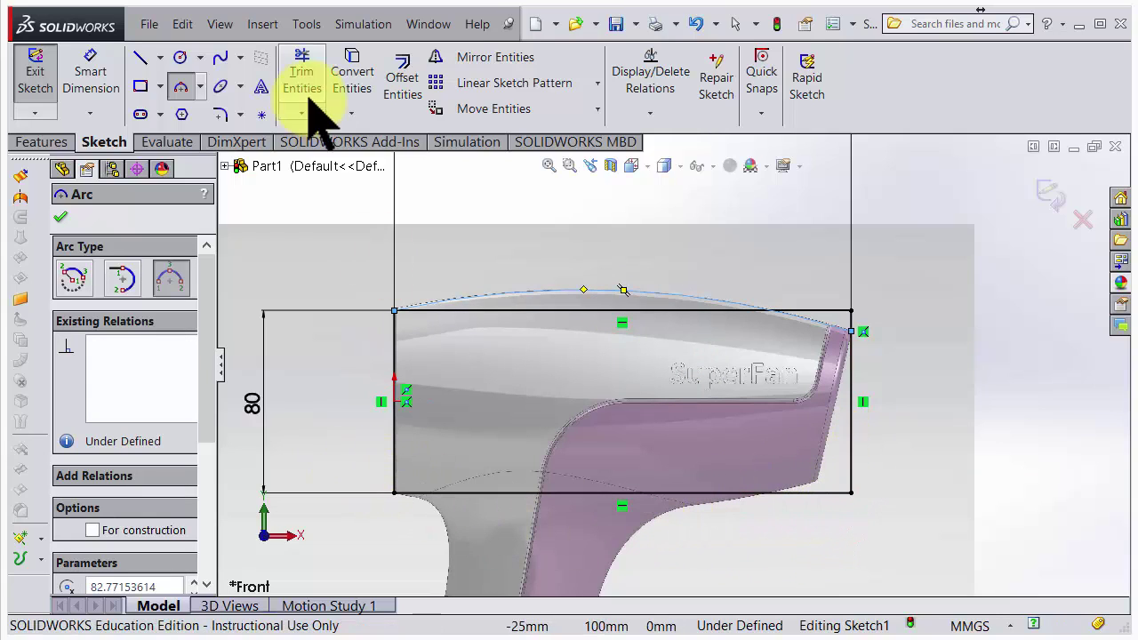
# - Sketch a lower three-point arc of about 370 mm radius from the rectangle's lower-left corner to just past its right edge
pyautogui.click(394, 492)
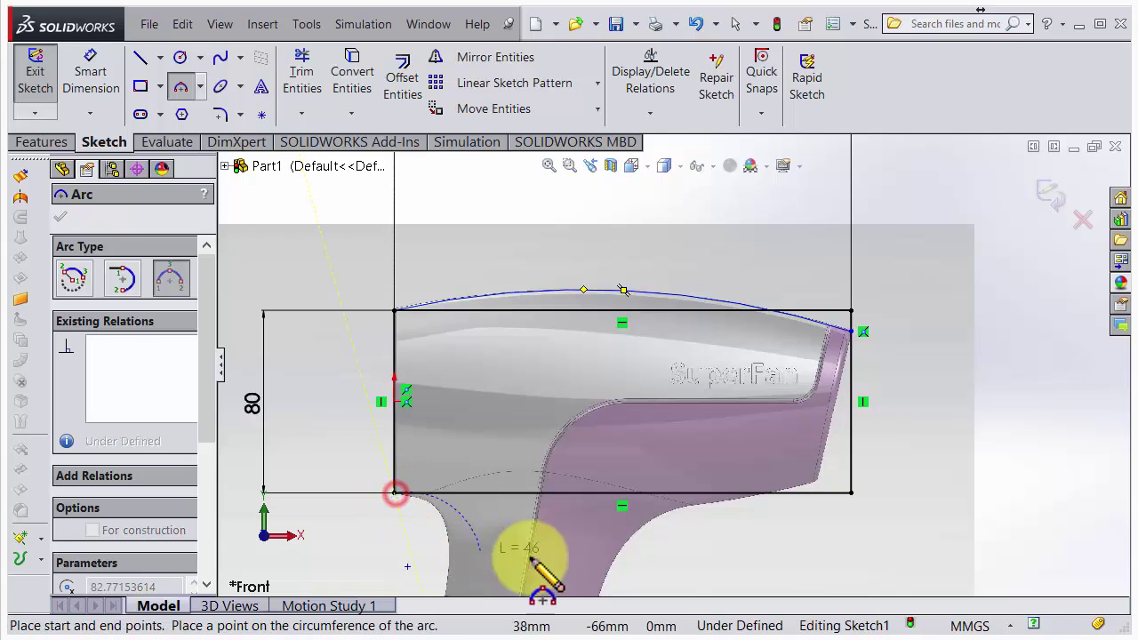
pyautogui.click(868, 458)
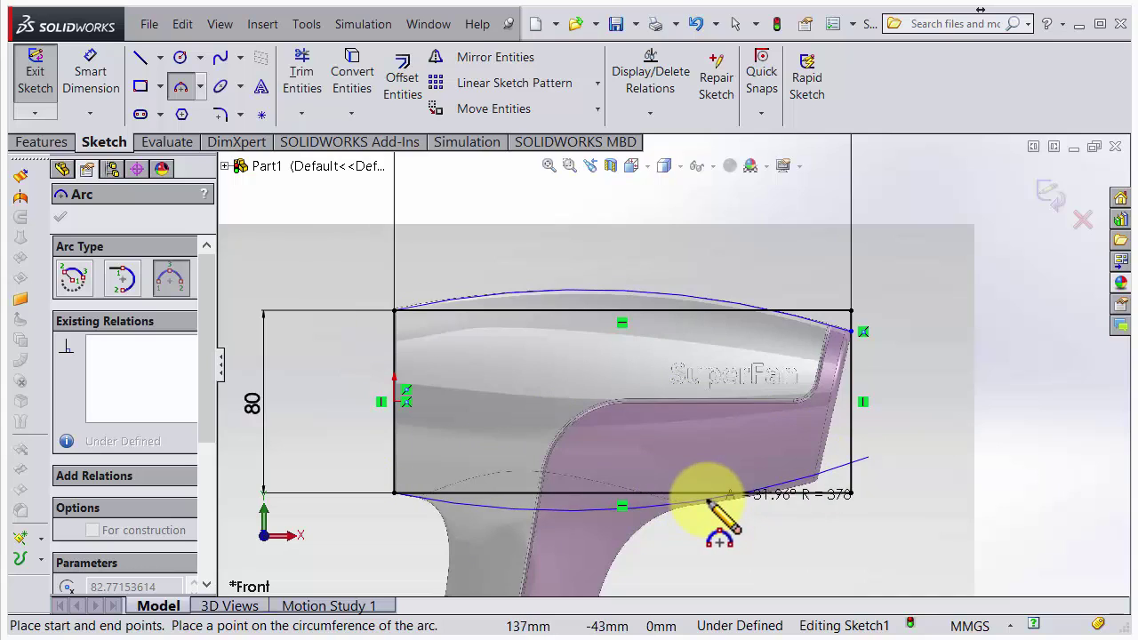
pyautogui.click(707, 503)
pyautogui.press('Escape')
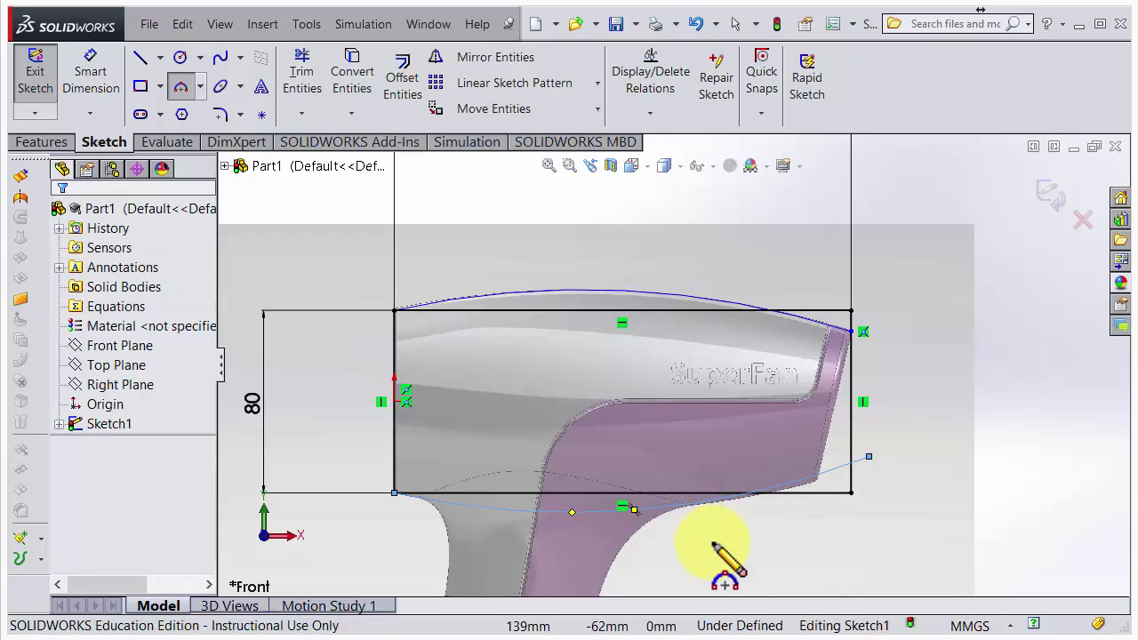
# - Adjust the lower arc to the dryer's underside, with its free end at about X 213.5 mm, Y -24.6 mm and a radius of about 375 mm
pyautogui.click(869, 469)
pyautogui.moveTo(869, 471); pyautogui.dragTo(882, 459)
pyautogui.scroll(-5, 848, 492)
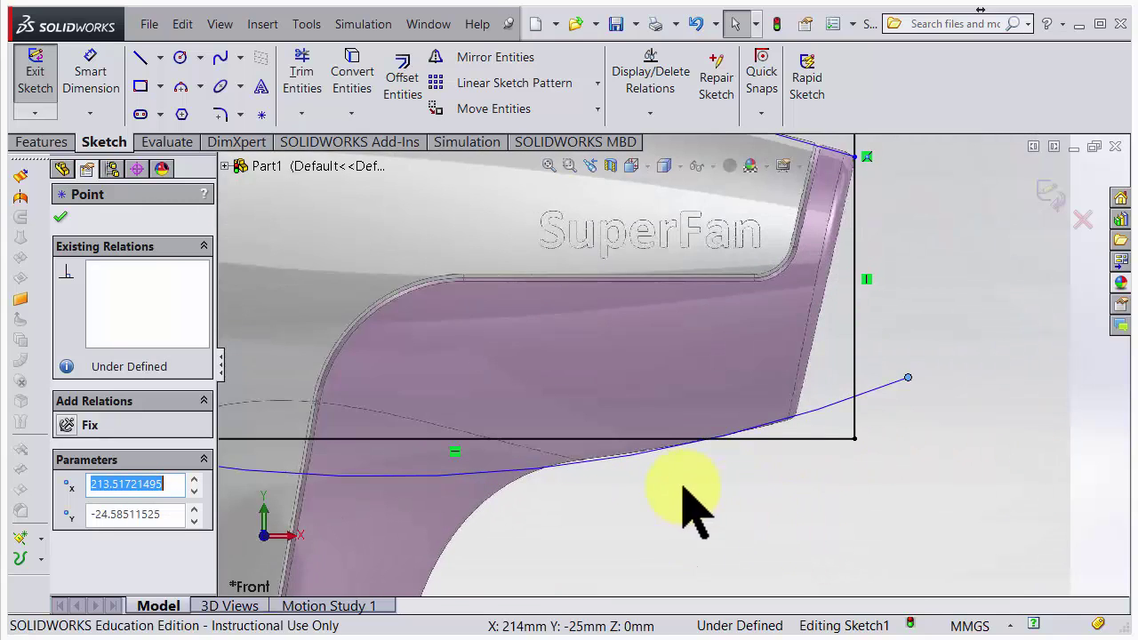
pyautogui.scroll(4, 638, 491)
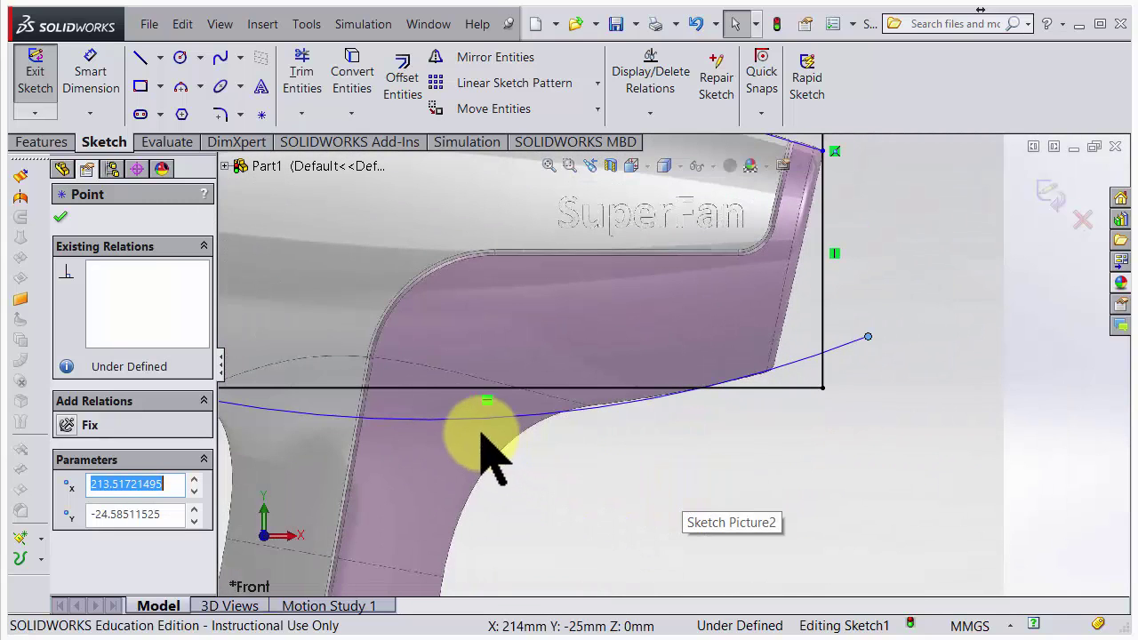
pyautogui.click(476, 418)
pyautogui.moveTo(476, 418)
pyautogui.mouseDown()
pyautogui.moveTo(481, 404)
pyautogui.moveTo(487, 423)
pyautogui.mouseUp()
pyautogui.scroll(4, 560, 469)
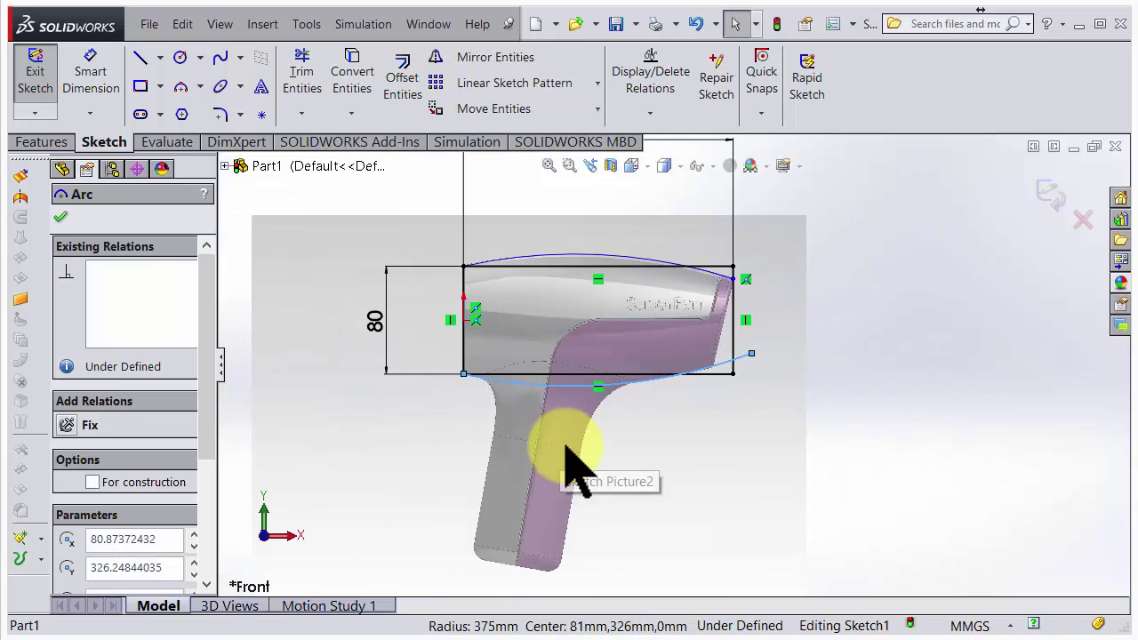
# - Power-trim the part of the lower arc that extends past the rectangle's right edge
pyautogui.scroll(-4, 622, 436)
pyautogui.scroll(4, 647, 411)
pyautogui.scroll(-3, 863, 307)
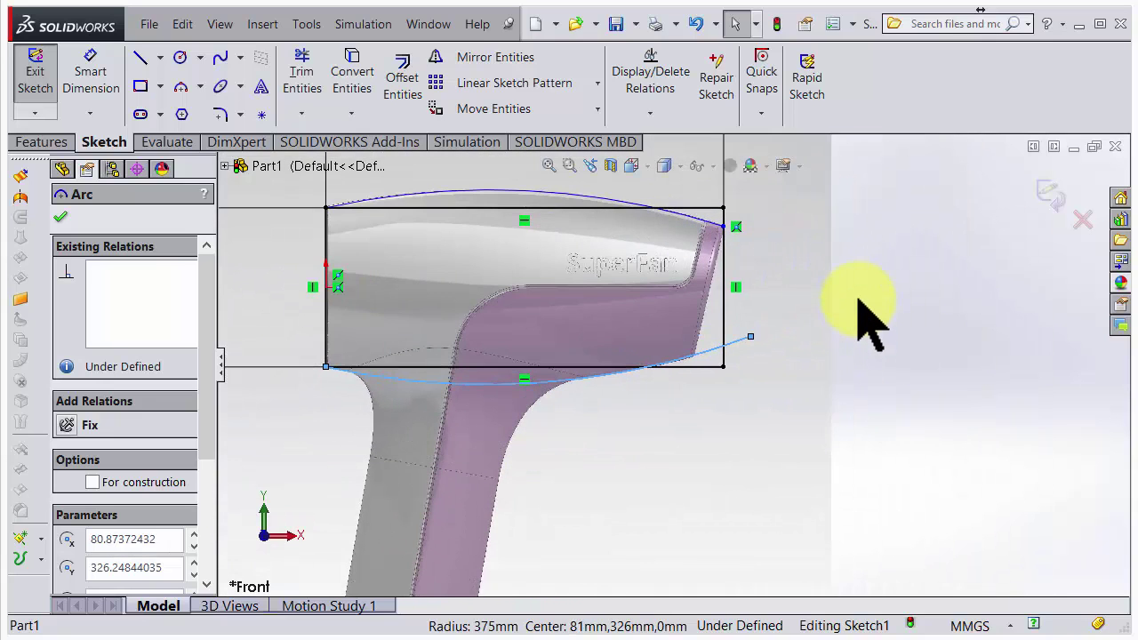
pyautogui.scroll(-1, 777, 284)
pyautogui.scroll(-2, 778, 285)
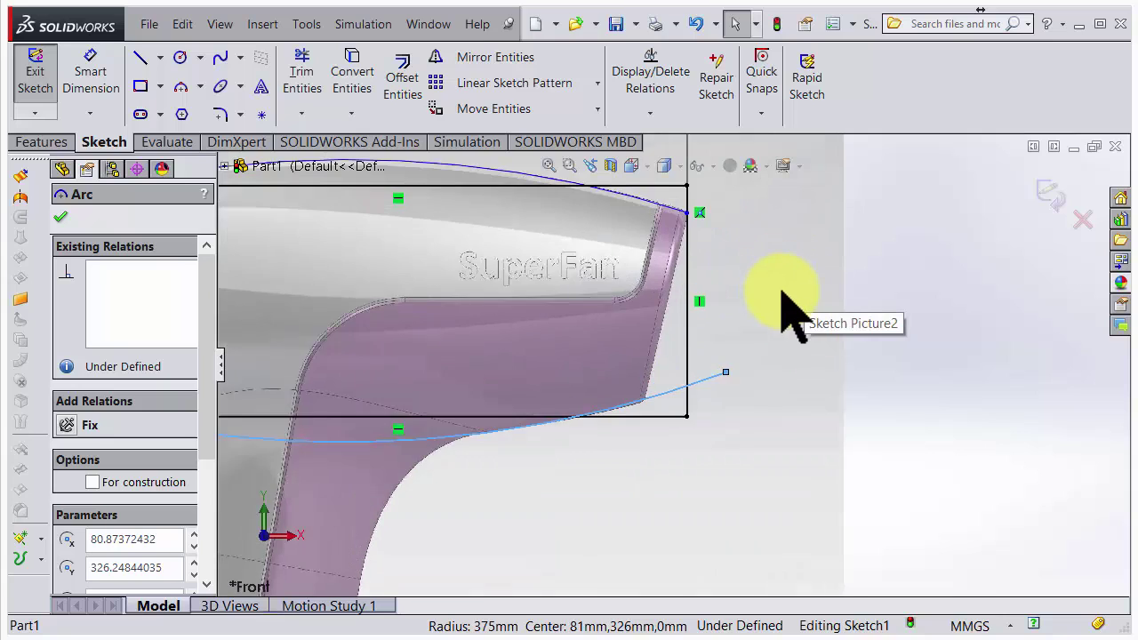
pyautogui.scroll(-2, 716, 229)
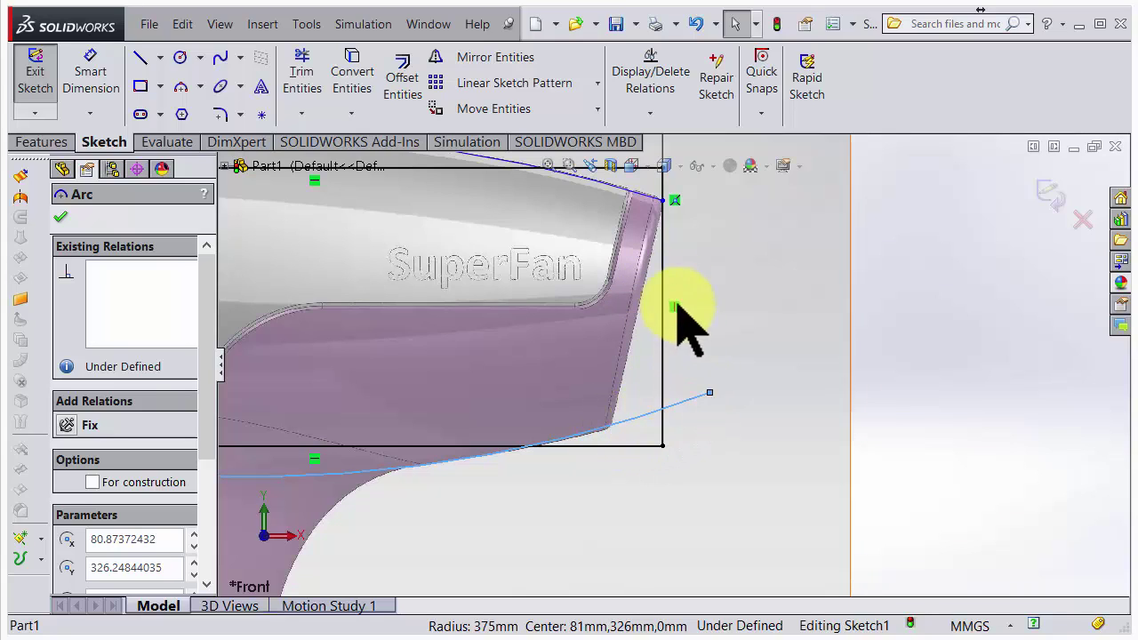
pyautogui.click(306, 87)
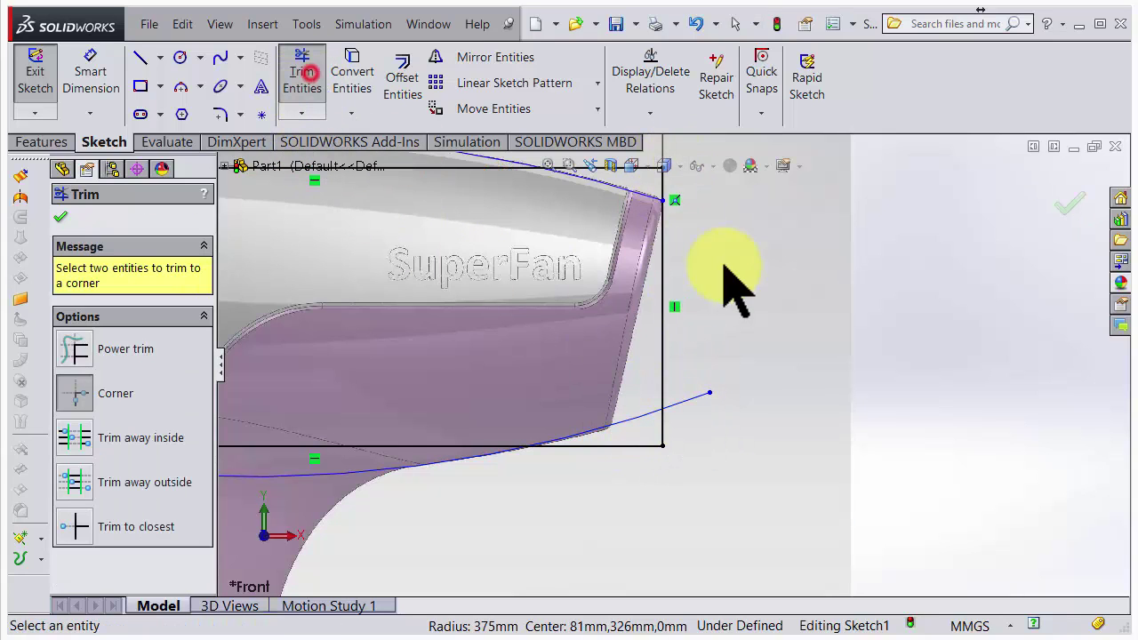
pyautogui.click(711, 343)
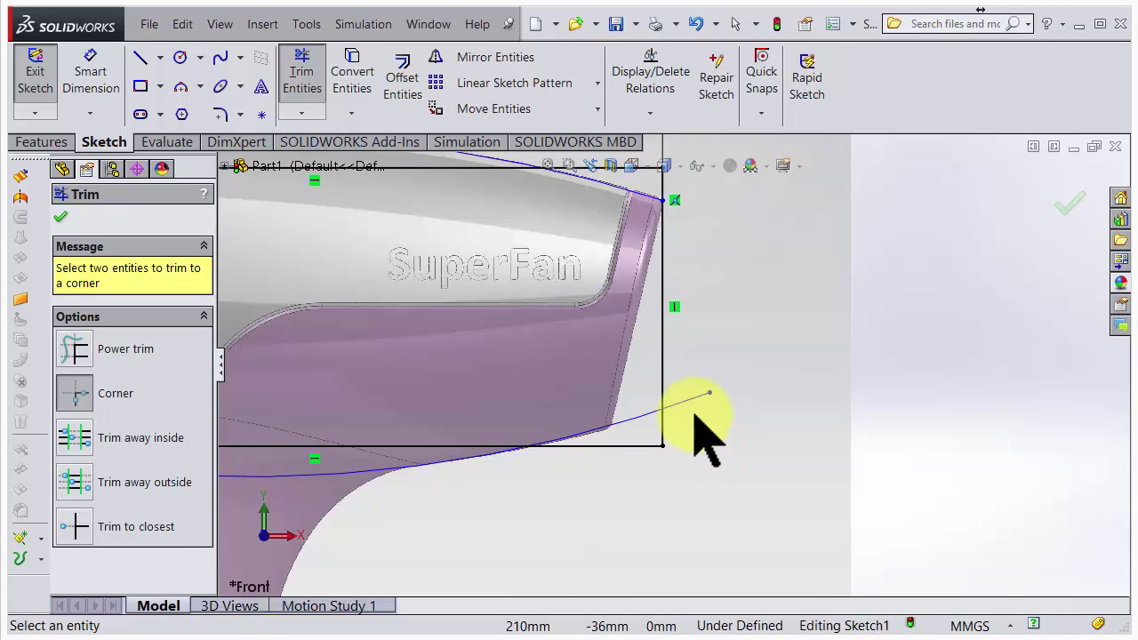
pyautogui.click(115, 354)
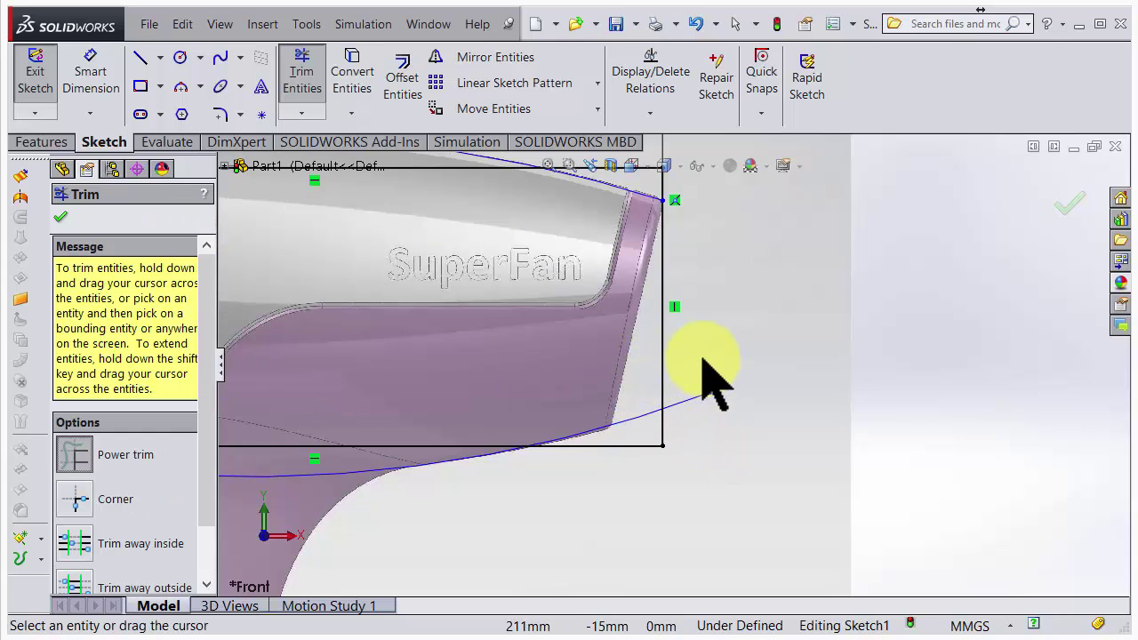
pyautogui.scroll(-4, 703, 457)
pyautogui.scroll(2, 706, 462)
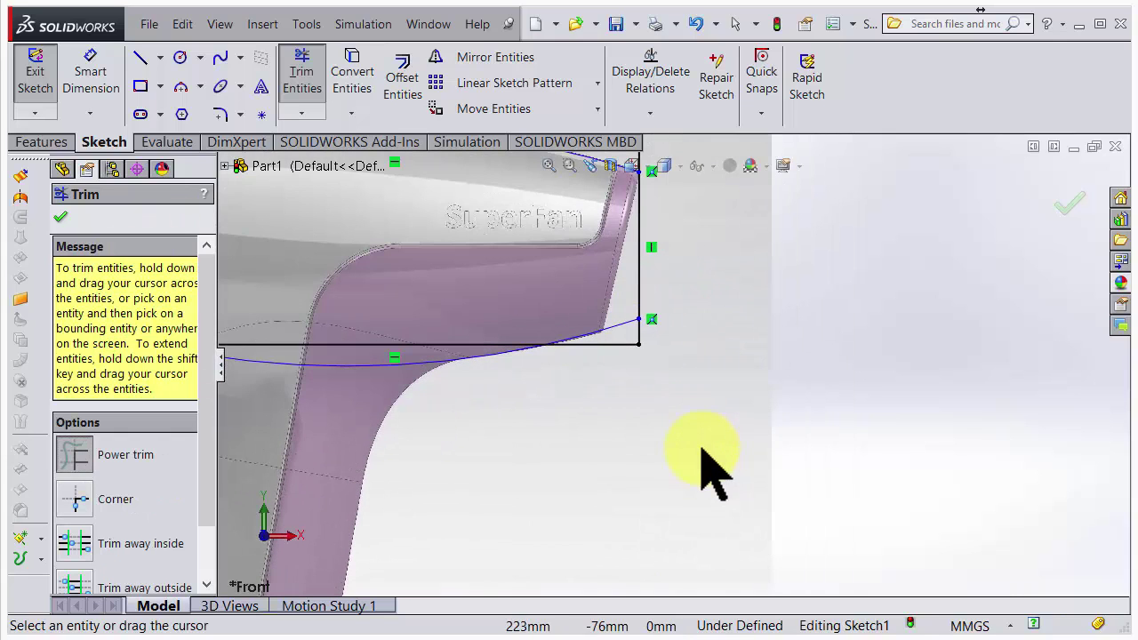
# - Sketch a solid line from the upper arc's end on the rectangle's right edge down along the dryer's slanted rear edge, past the lower arc
pyautogui.click(159, 57)
pyautogui.click(147, 105)
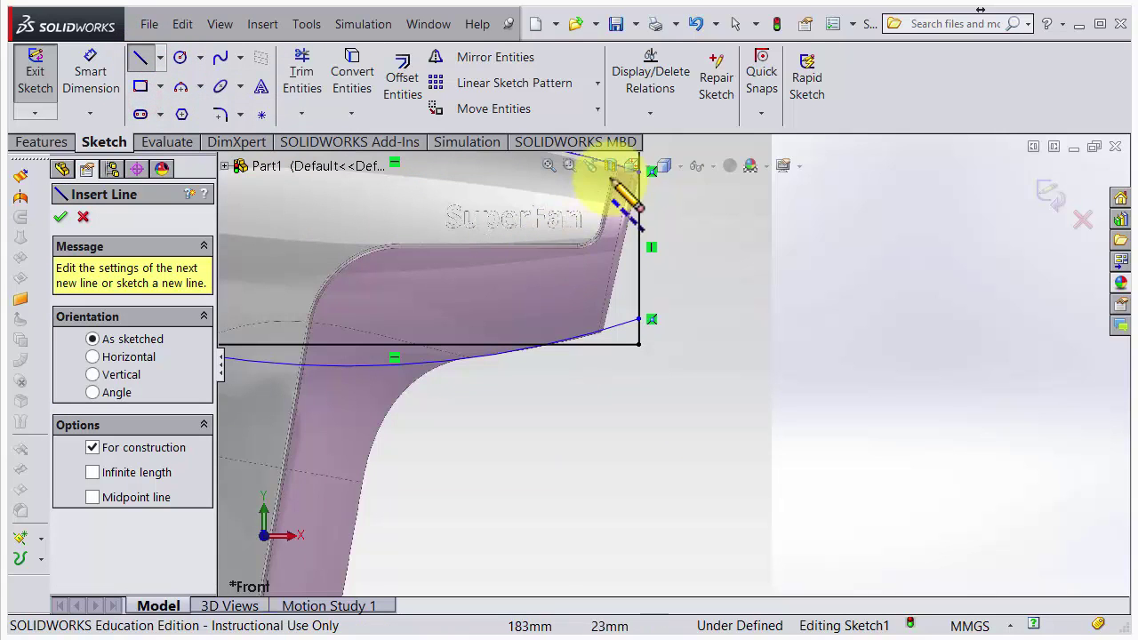
pyautogui.click(161, 58)
pyautogui.click(148, 81)
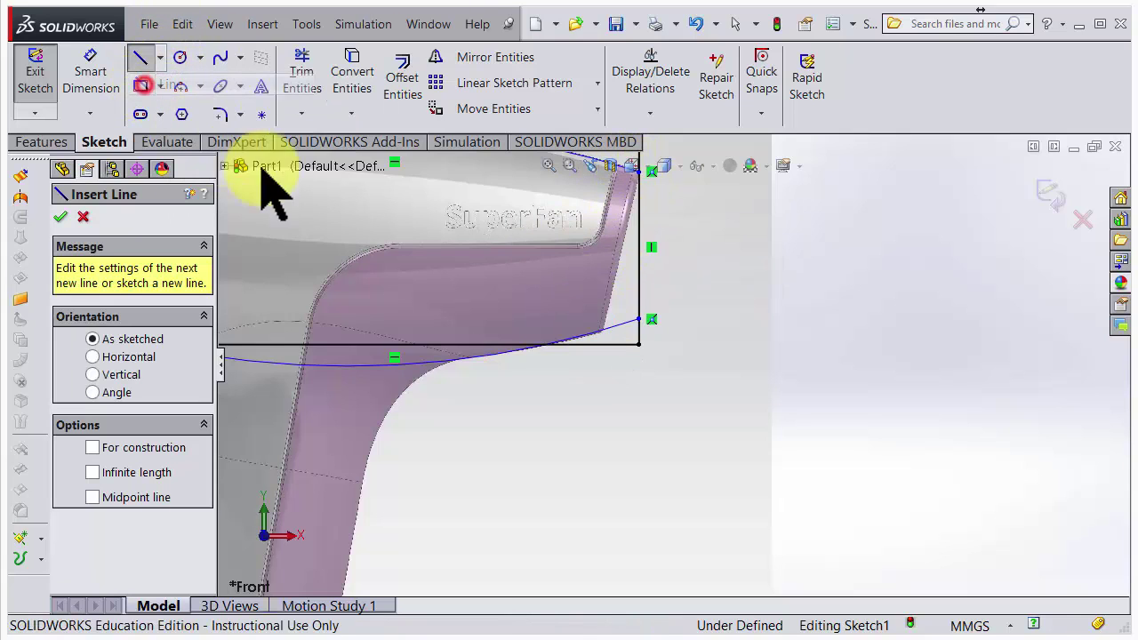
pyautogui.click(592, 165)
pyautogui.click(734, 272)
pyautogui.scroll(3, 736, 402)
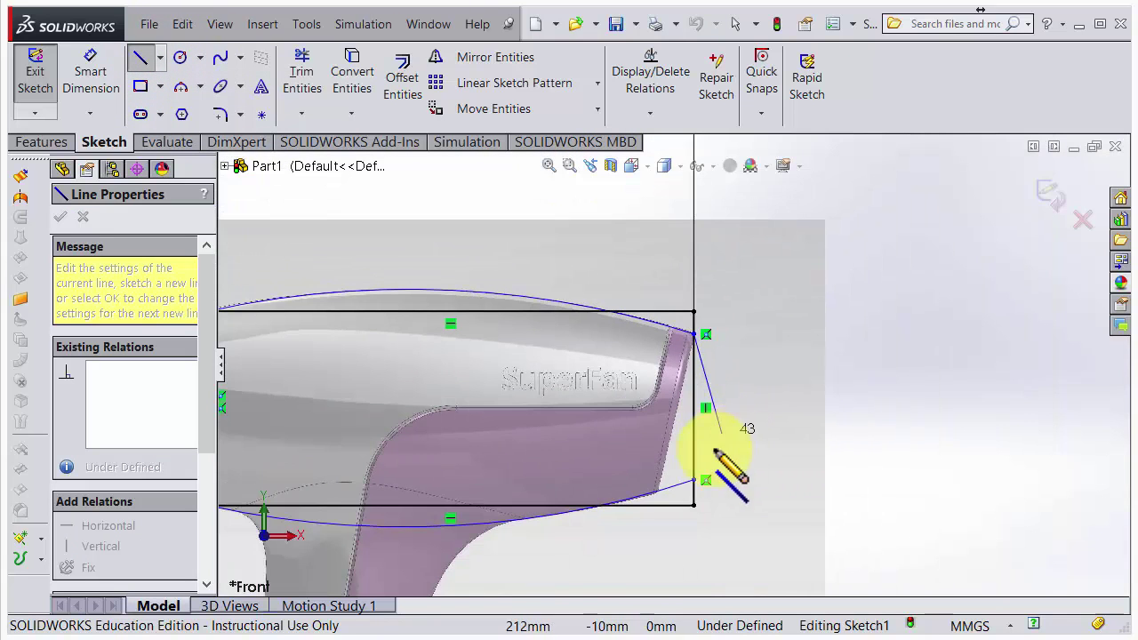
pyautogui.click(647, 546)
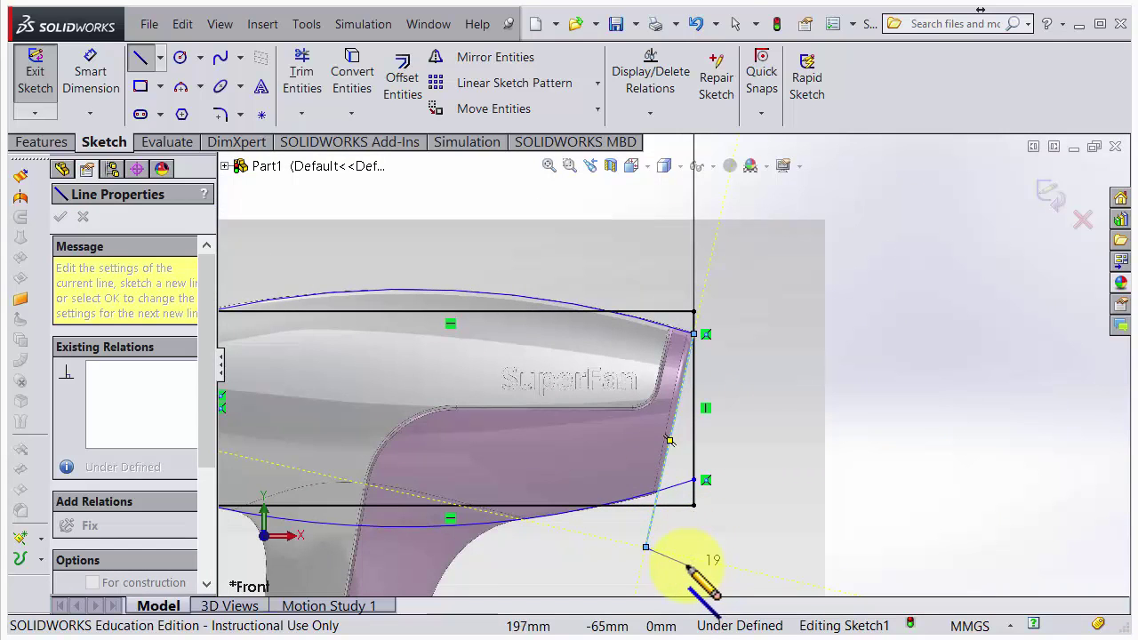
pyautogui.press('Escape')
# - Dimension the angle between the slanted rear line and the rectangle's right edge as 10°
pyautogui.click(90, 76)
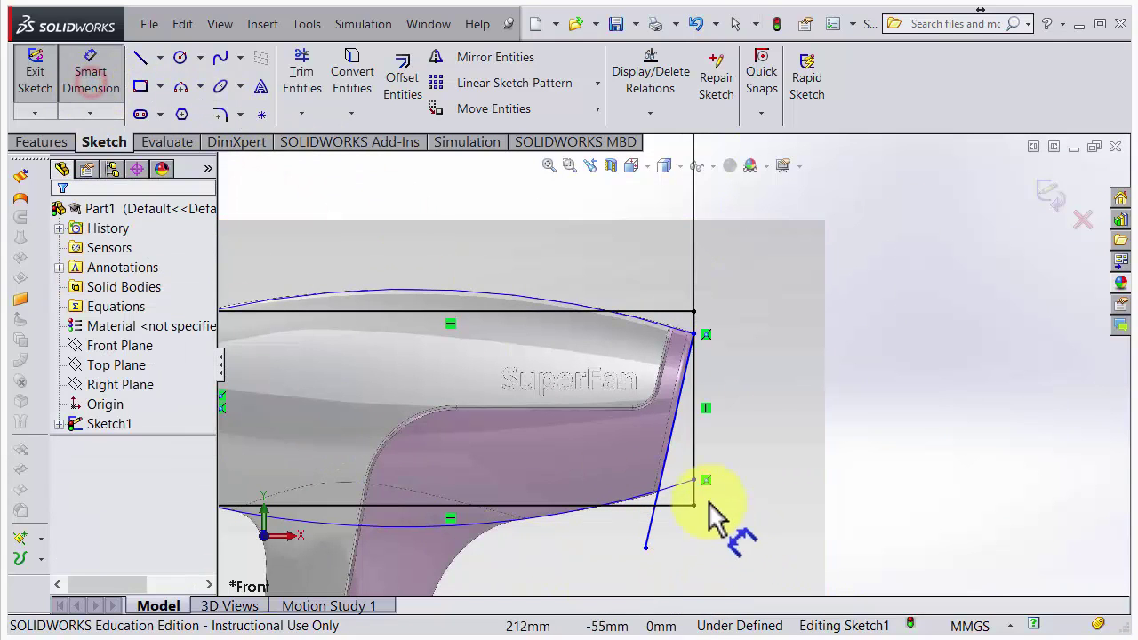
pyautogui.click(694, 464)
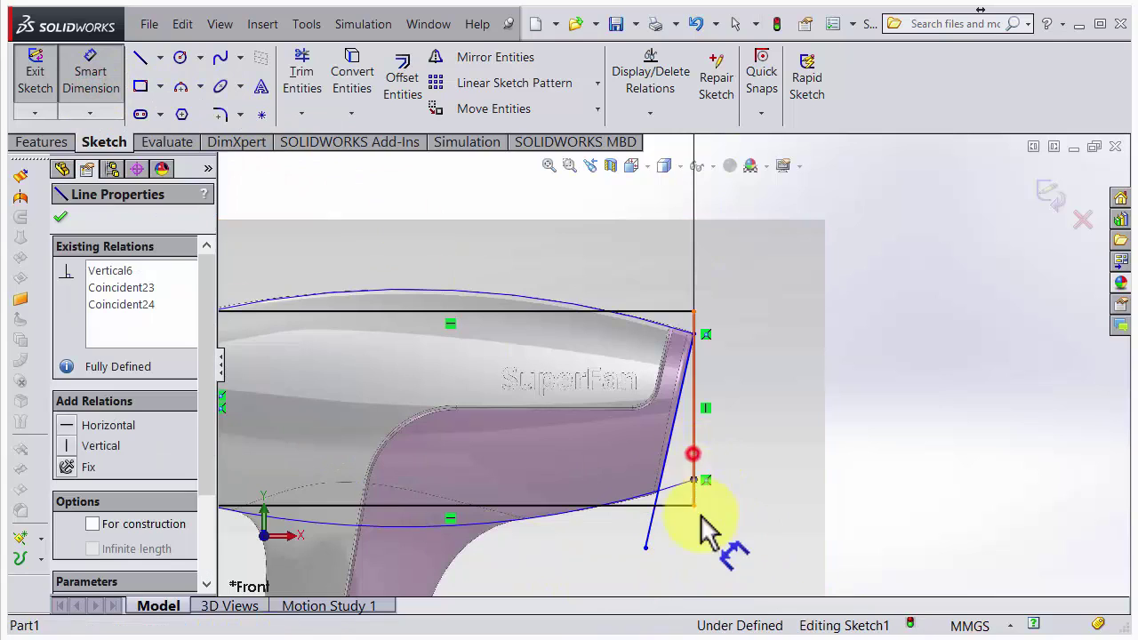
pyautogui.click(650, 522)
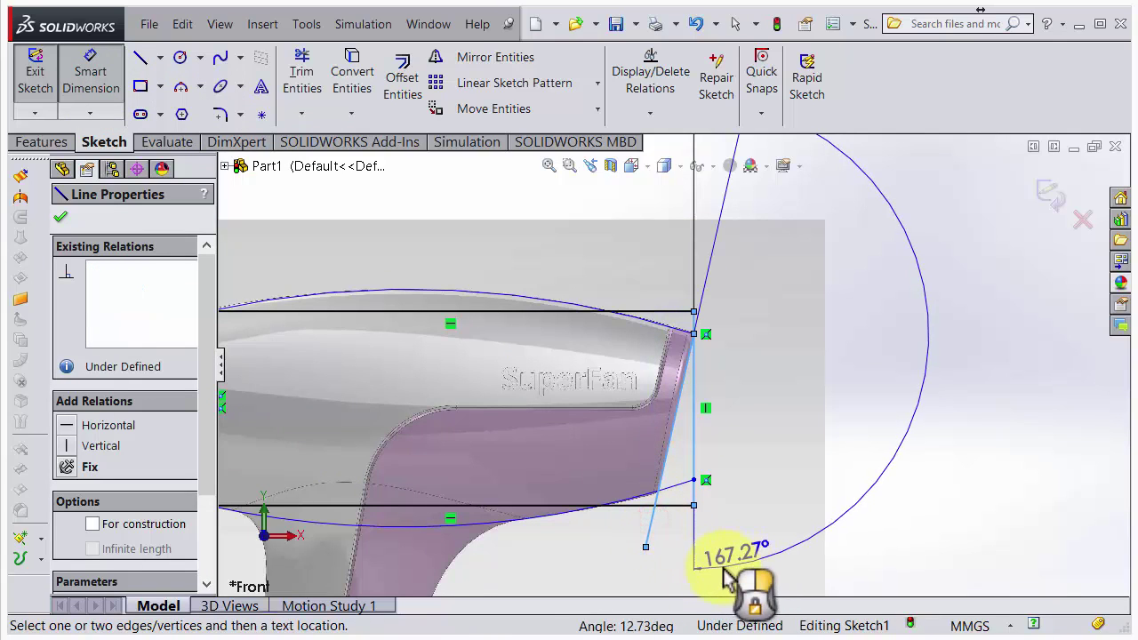
pyautogui.click(671, 584)
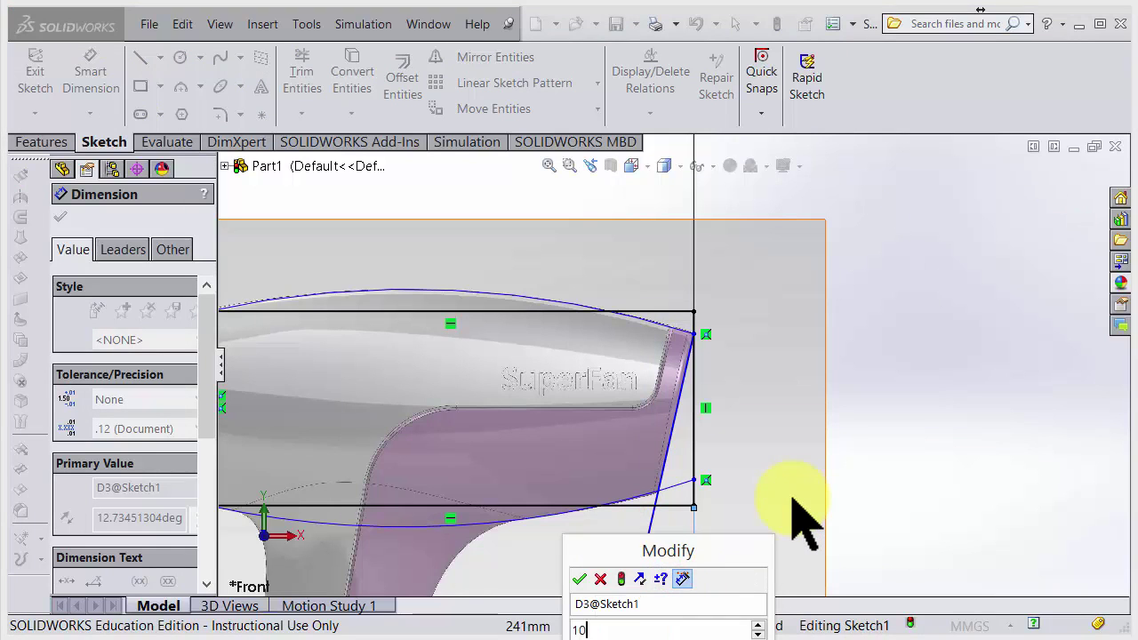
pyautogui.press('Return')
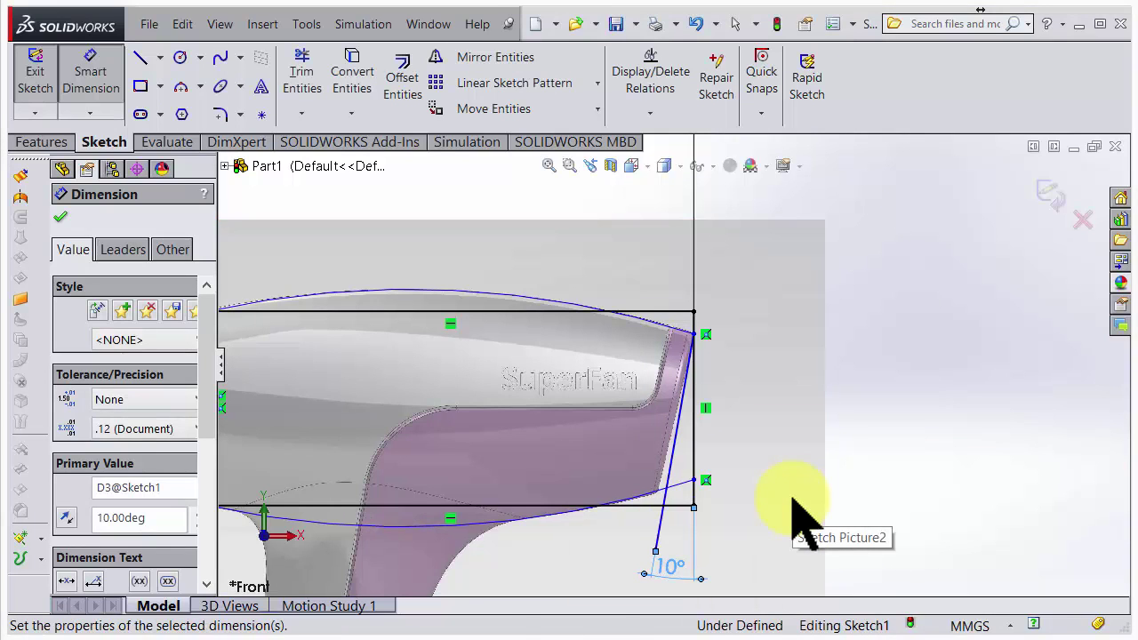
# - Set the slanted rear line's angle dimension to 12°
pyautogui.doubleClick(672, 576)
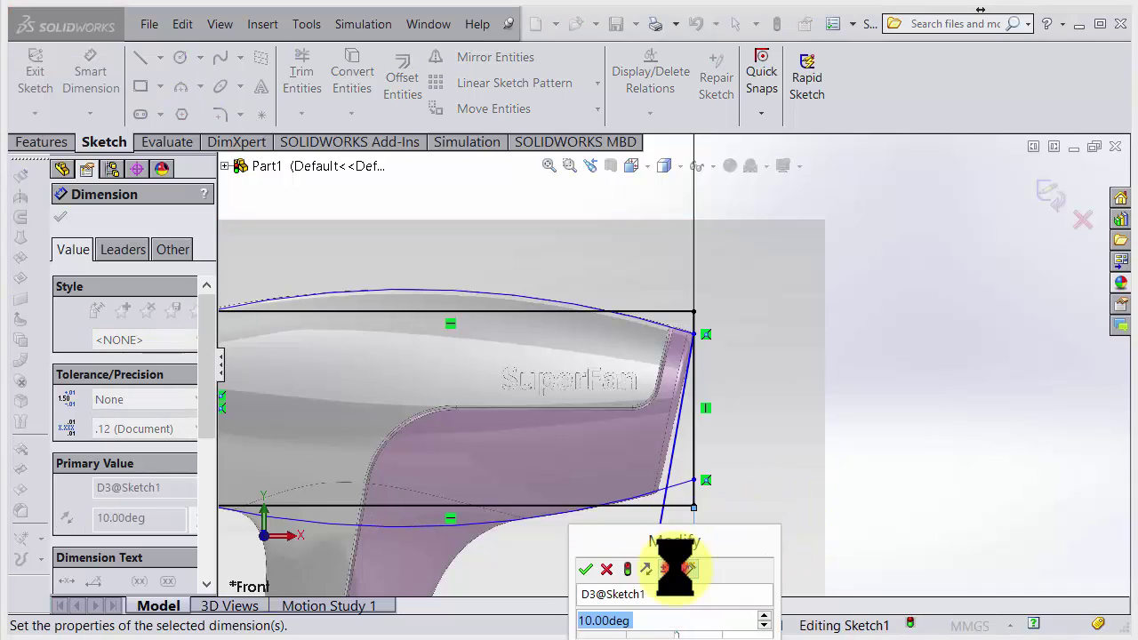
pyautogui.write('12')
pyautogui.press('Return')
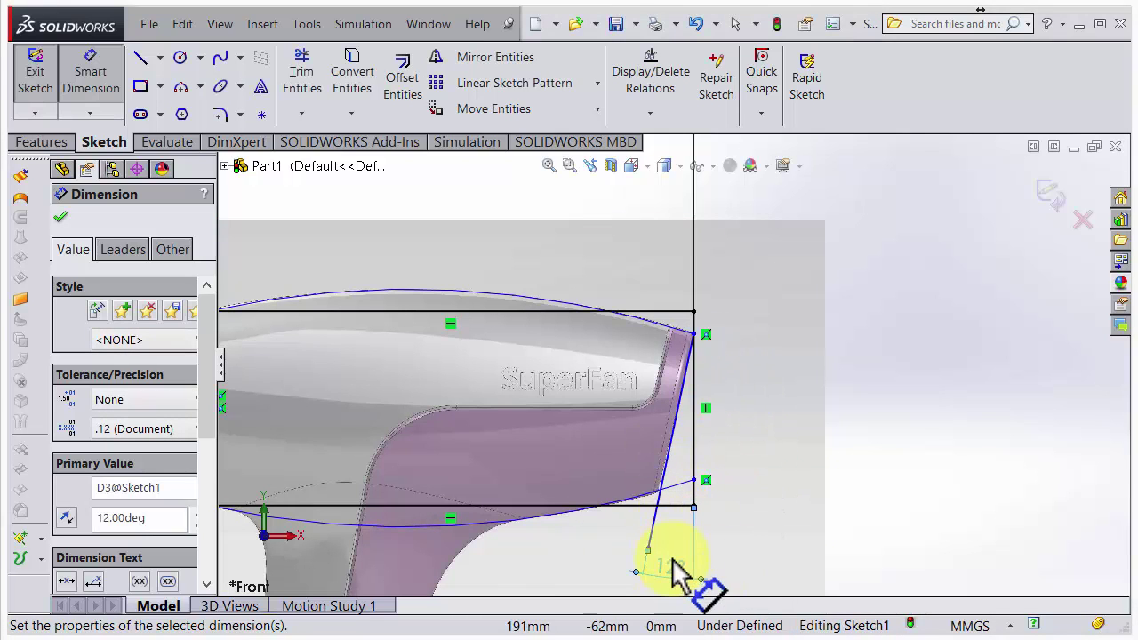
# - Set the slanted rear line's angle dimension to 13°
pyautogui.doubleClick(673, 569)
pyautogui.write('1')
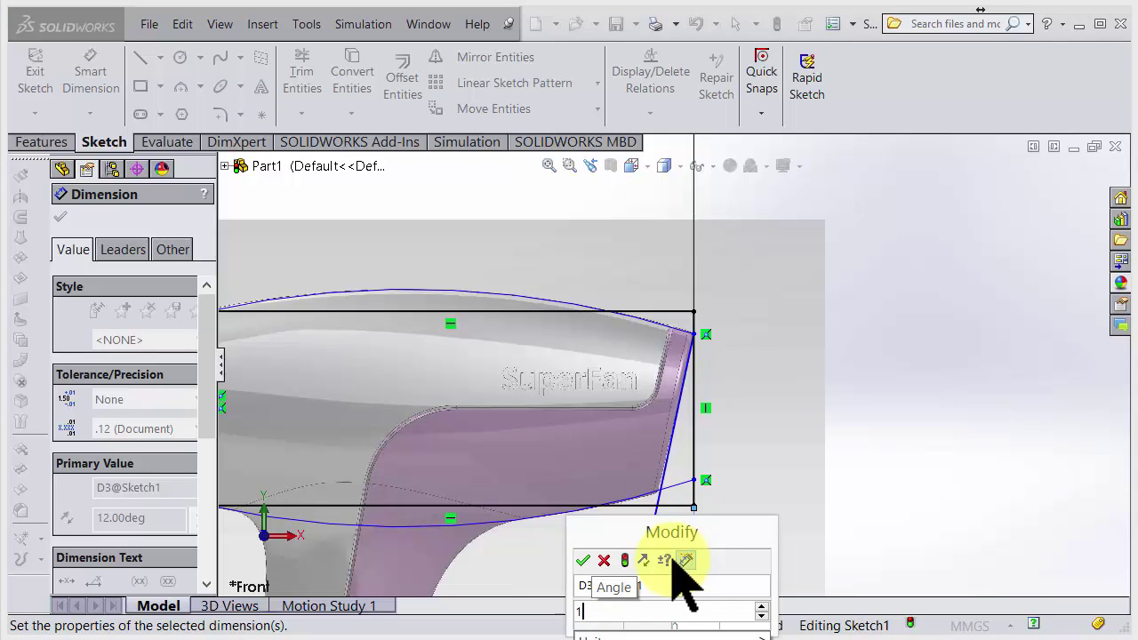
pyautogui.write('3')
pyautogui.press('Return')
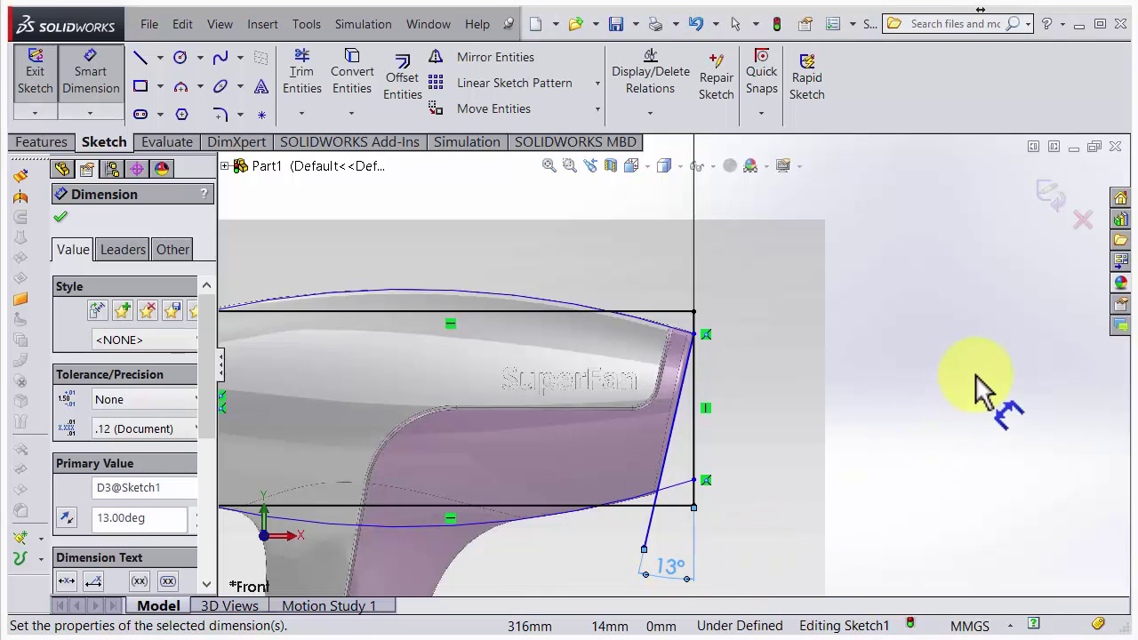
# - Dimension the upper body arc with a radius of 384 mm
pyautogui.scroll(5, 765, 509)
pyautogui.scroll(-5, 610, 426)
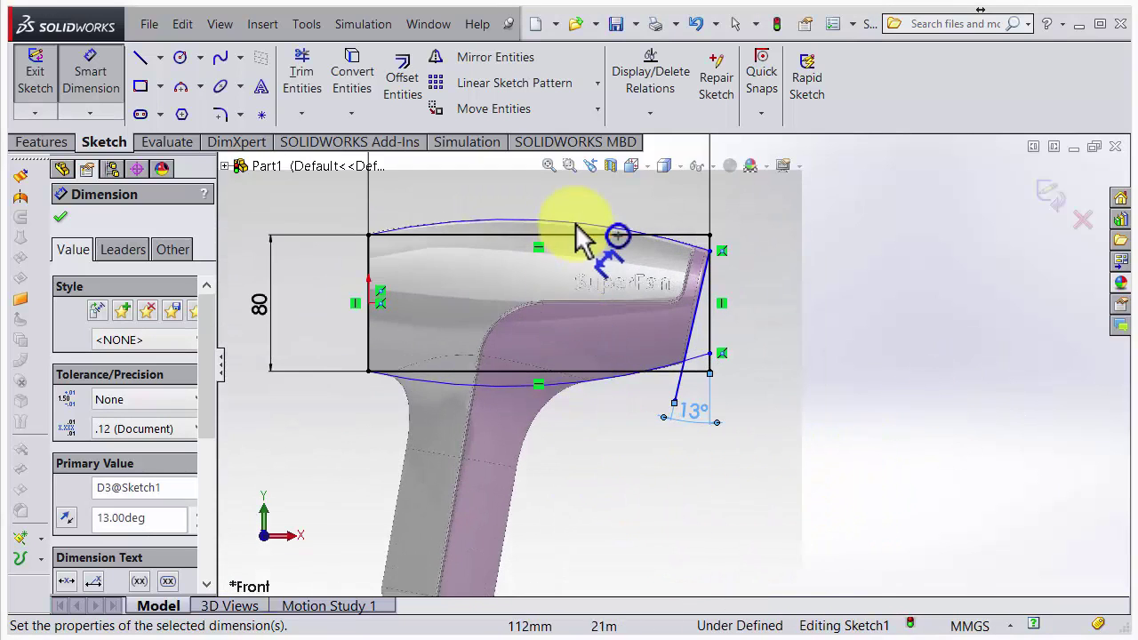
pyautogui.click(575, 223)
pyautogui.scroll(3, 579, 236)
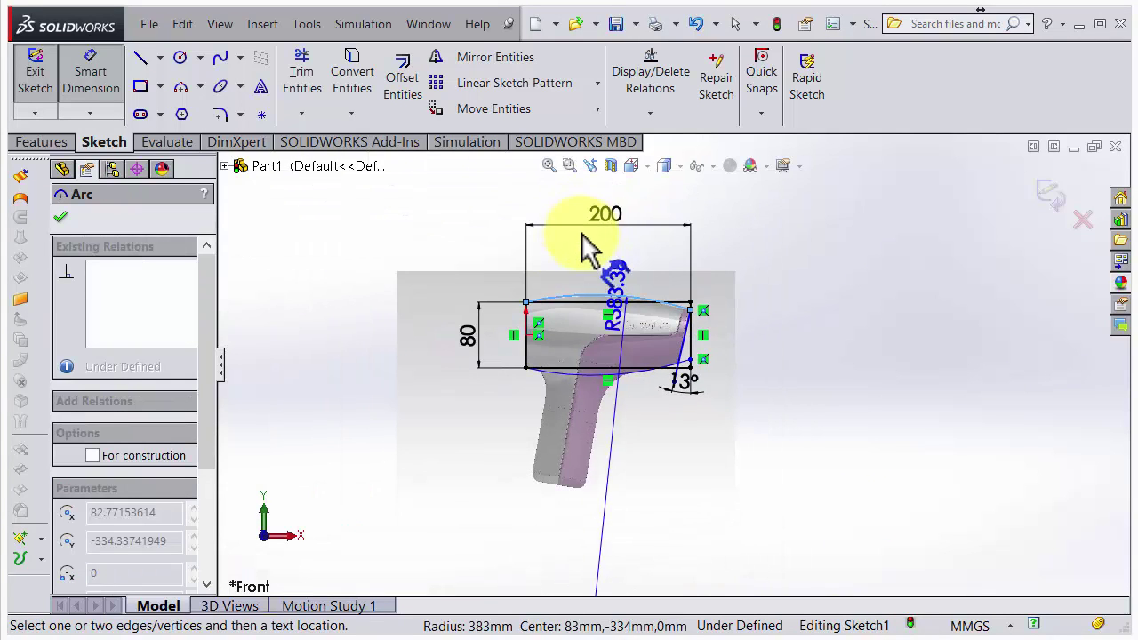
pyautogui.click(664, 265)
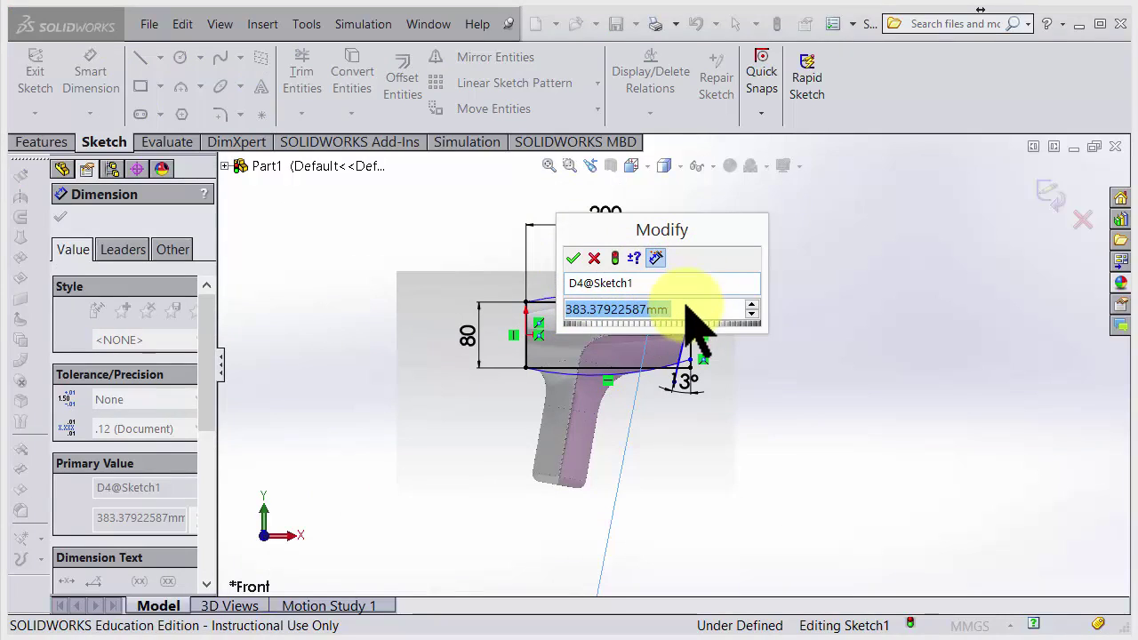
pyautogui.write('3')
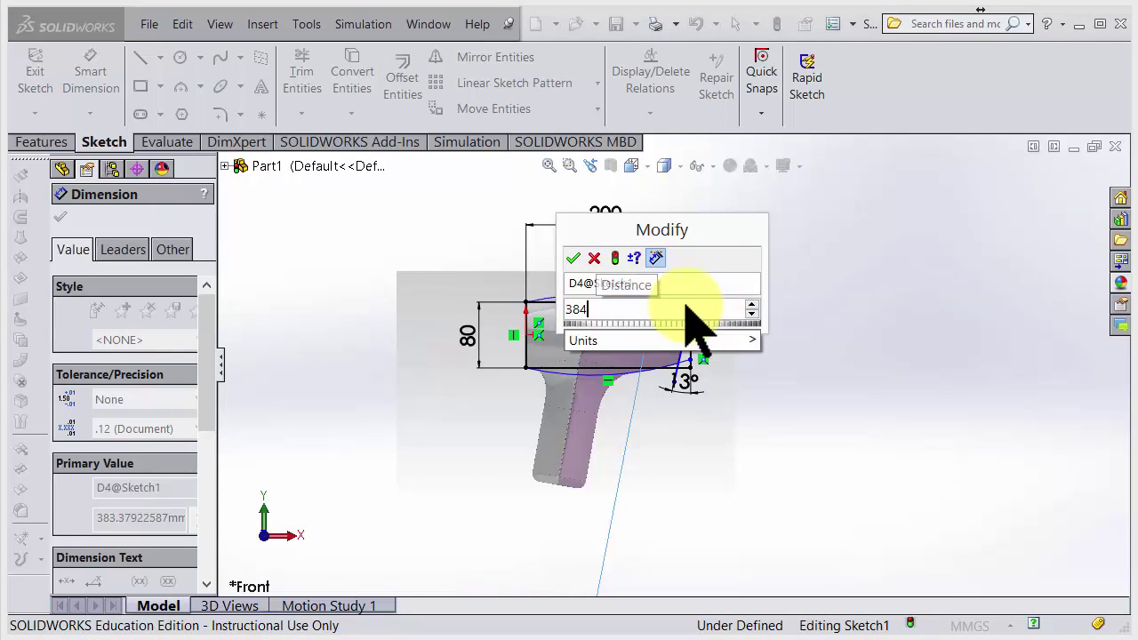
pyautogui.write('84')
pyautogui.press('Return')
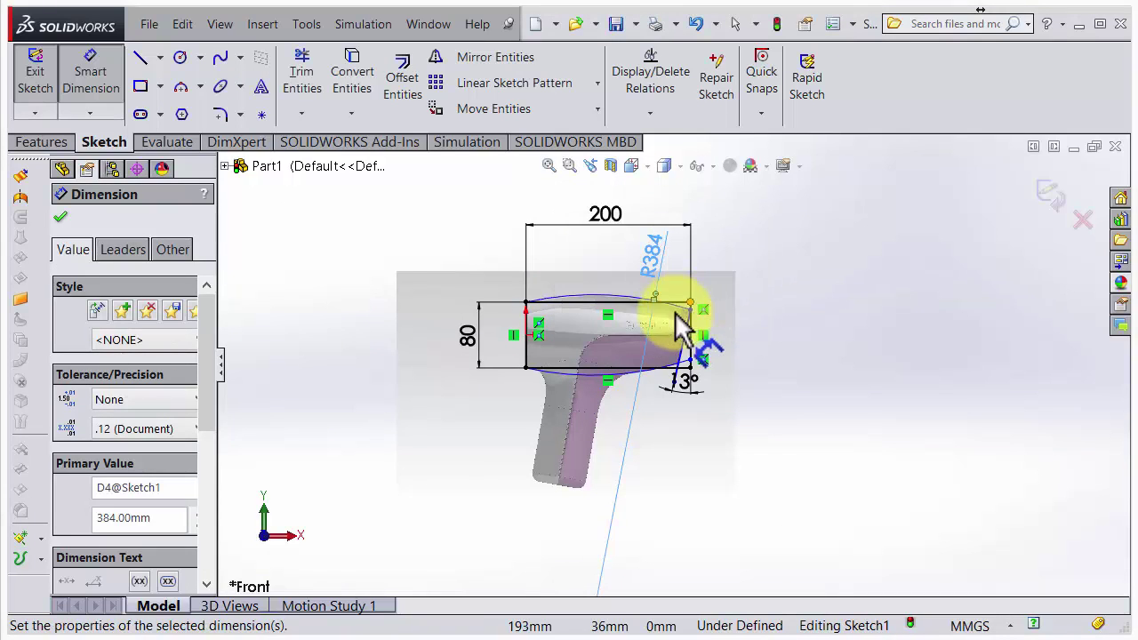
# - Dimension the lower body arc with a radius of 375 mm
pyautogui.click(585, 373)
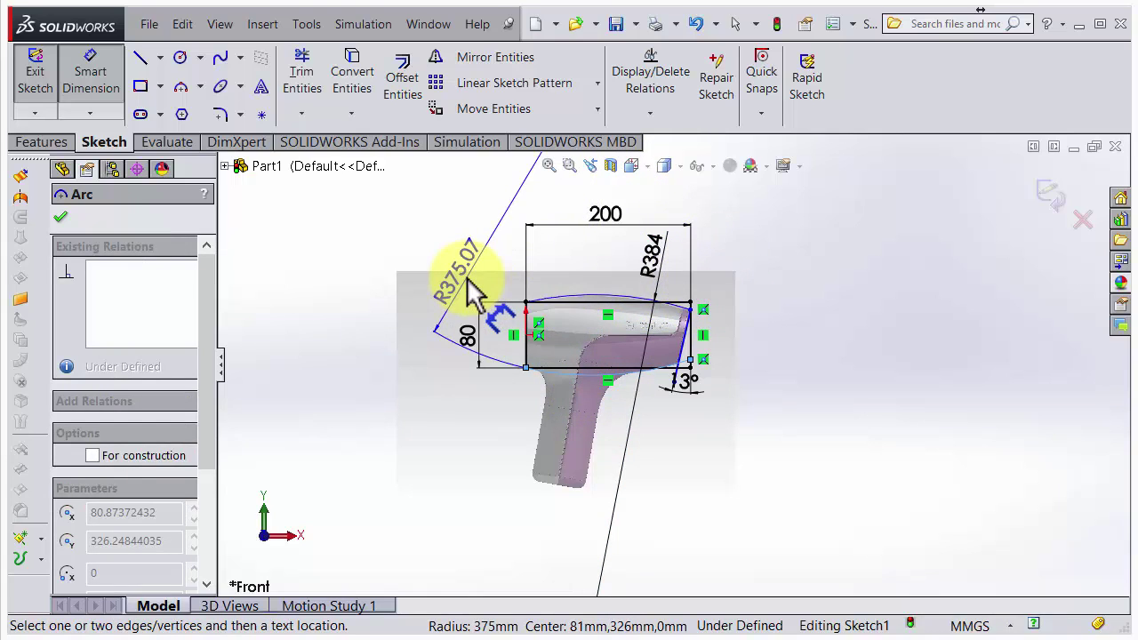
pyautogui.click(462, 275)
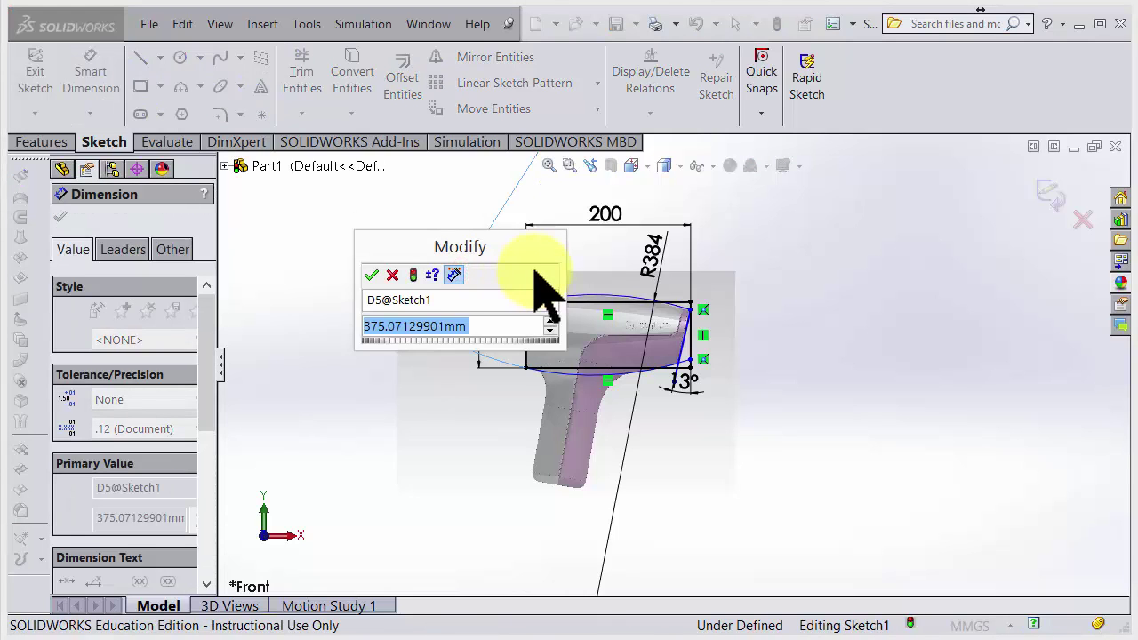
pyautogui.write('375')
pyautogui.press('Return')
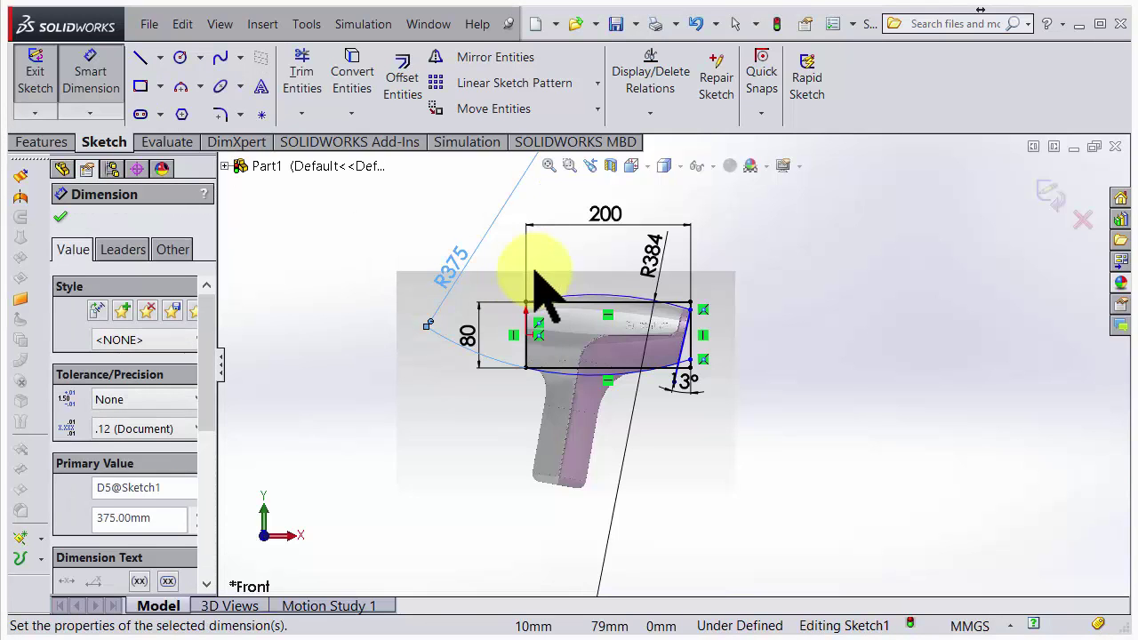
# - Shorten the slanted rear line so its lower end lies on the rectangle's bottom edge, at about X 183.7 mm, Y -40 mm
pyautogui.scroll(-6, 523, 302)
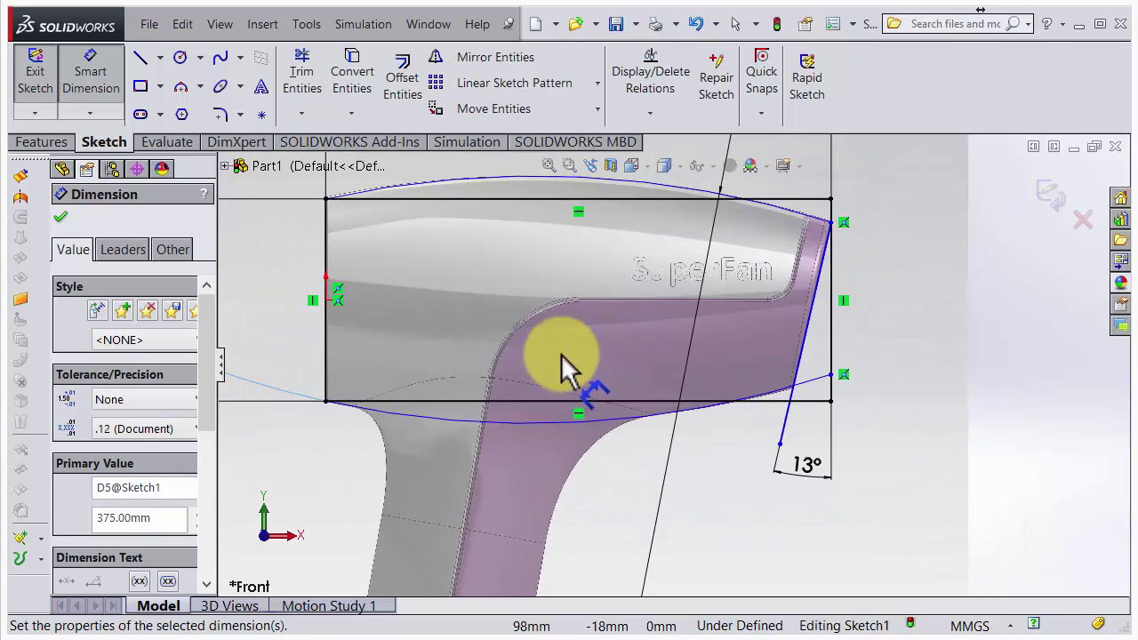
pyautogui.scroll(6, 626, 380)
pyautogui.scroll(-2, 621, 330)
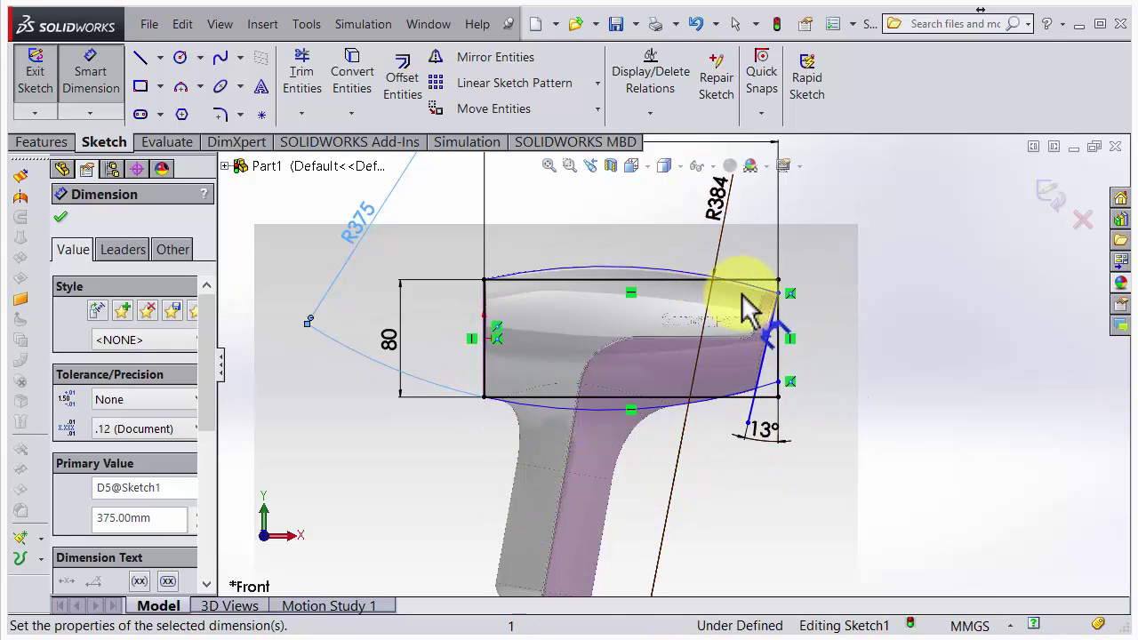
pyautogui.scroll(-3, 825, 352)
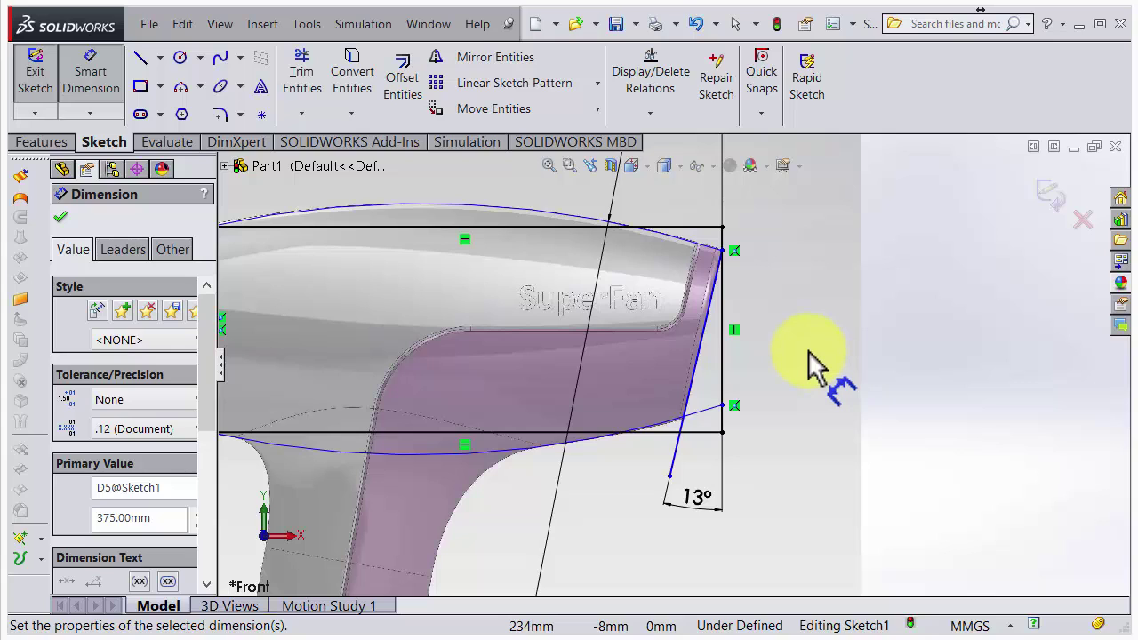
pyautogui.press('Escape')
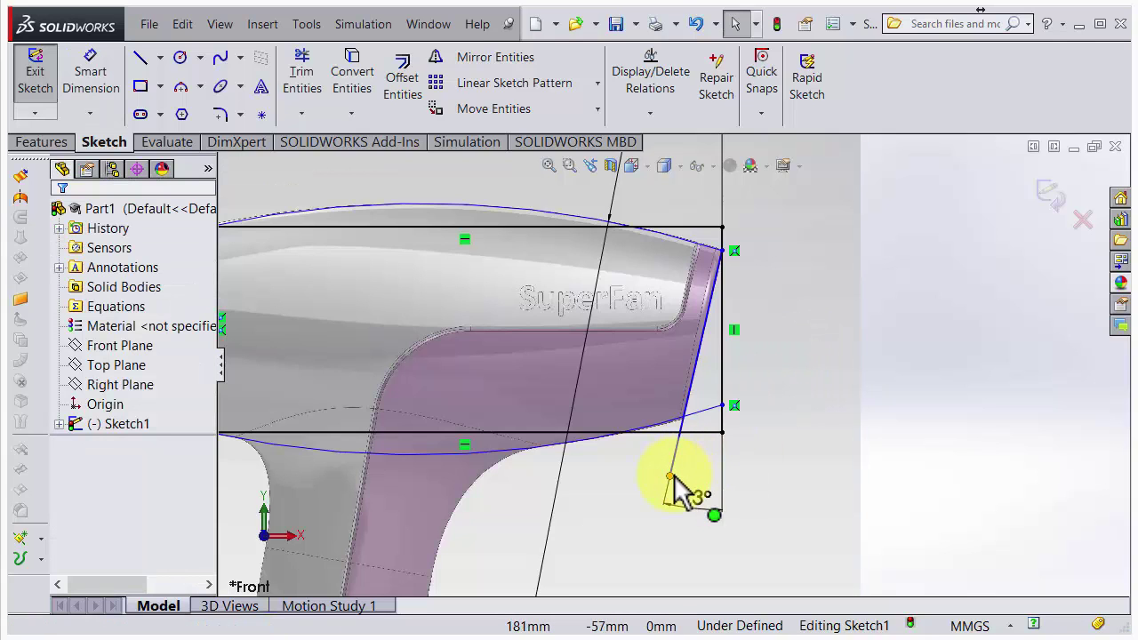
pyautogui.moveTo(672, 477); pyautogui.dragTo(680, 433)
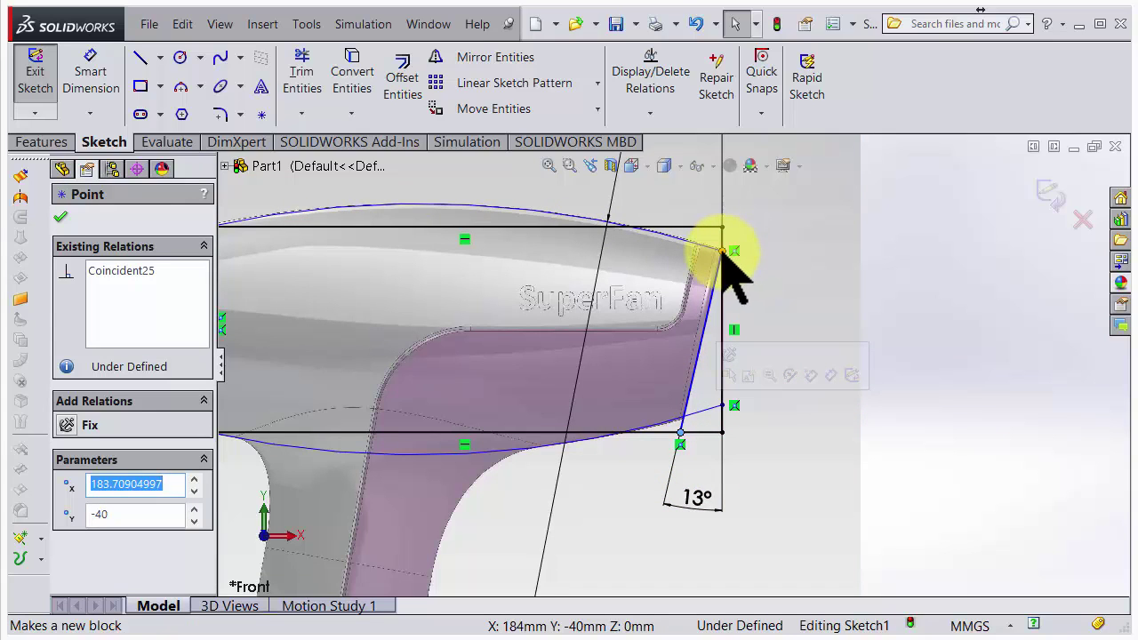
pyautogui.click(725, 413)
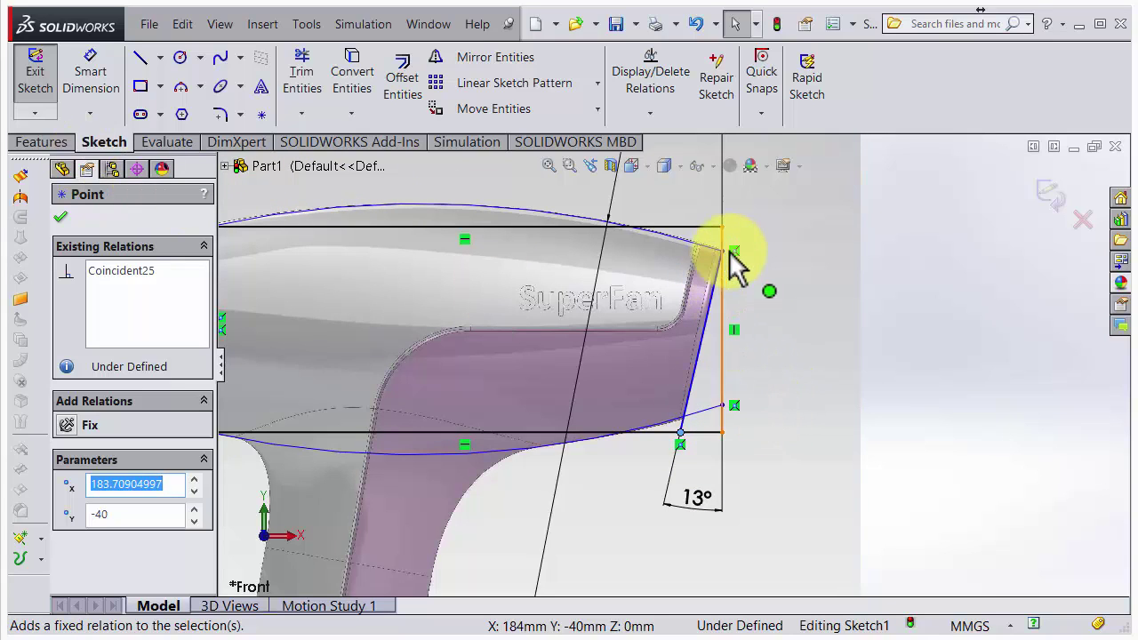
# - Sketch a horizontal construction centerline from the origin through the dryer body to beyond the rectangle's right edge
pyautogui.press('f')
pyautogui.click(160, 57)
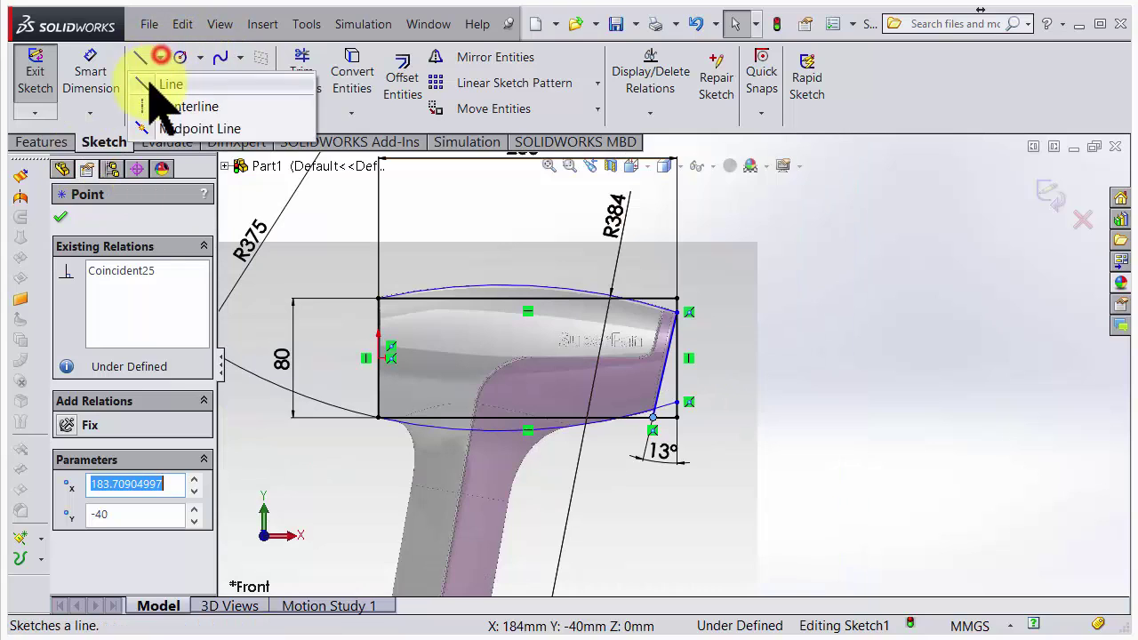
pyautogui.click(183, 107)
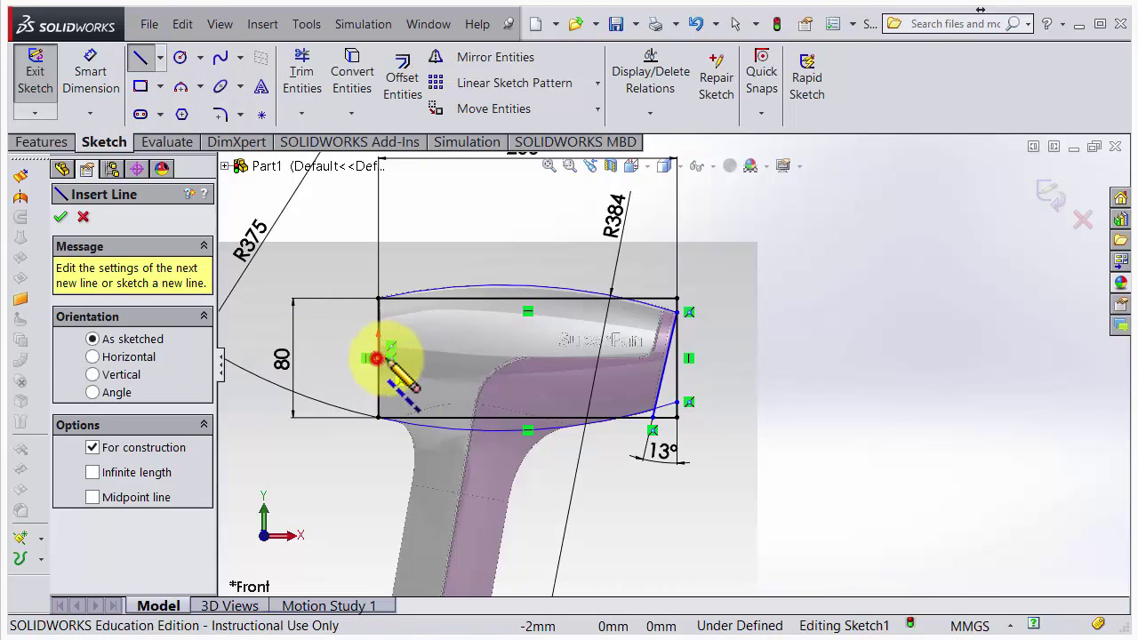
pyautogui.click(377, 359)
pyautogui.click(774, 358)
pyautogui.scroll(-3, 782, 426)
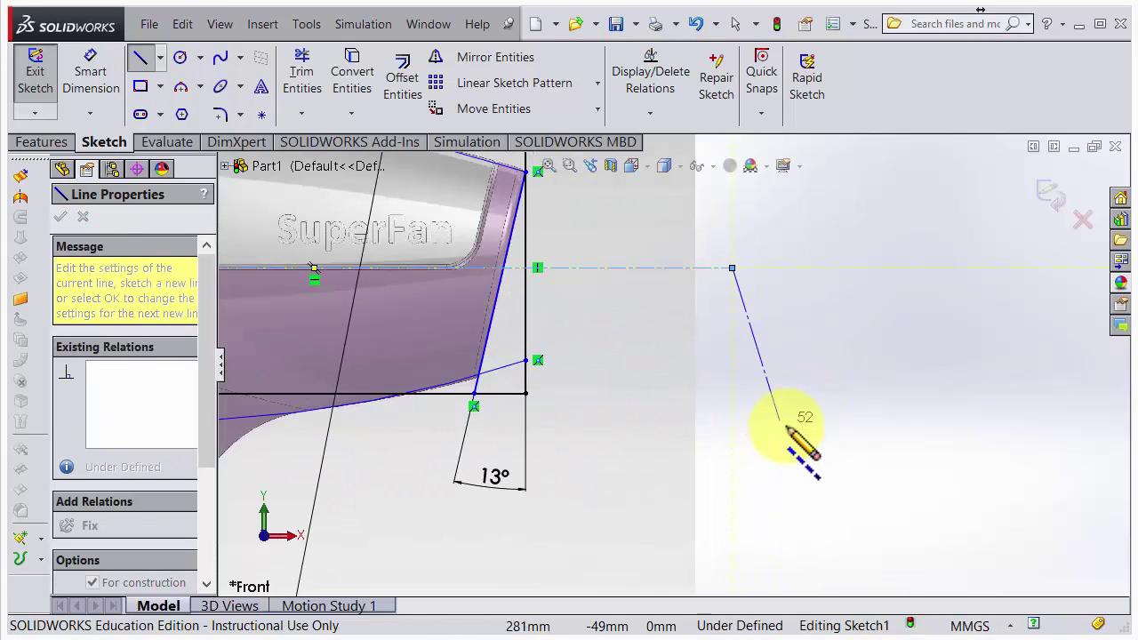
pyautogui.press('Escape')
pyautogui.scroll(2, 495, 254)
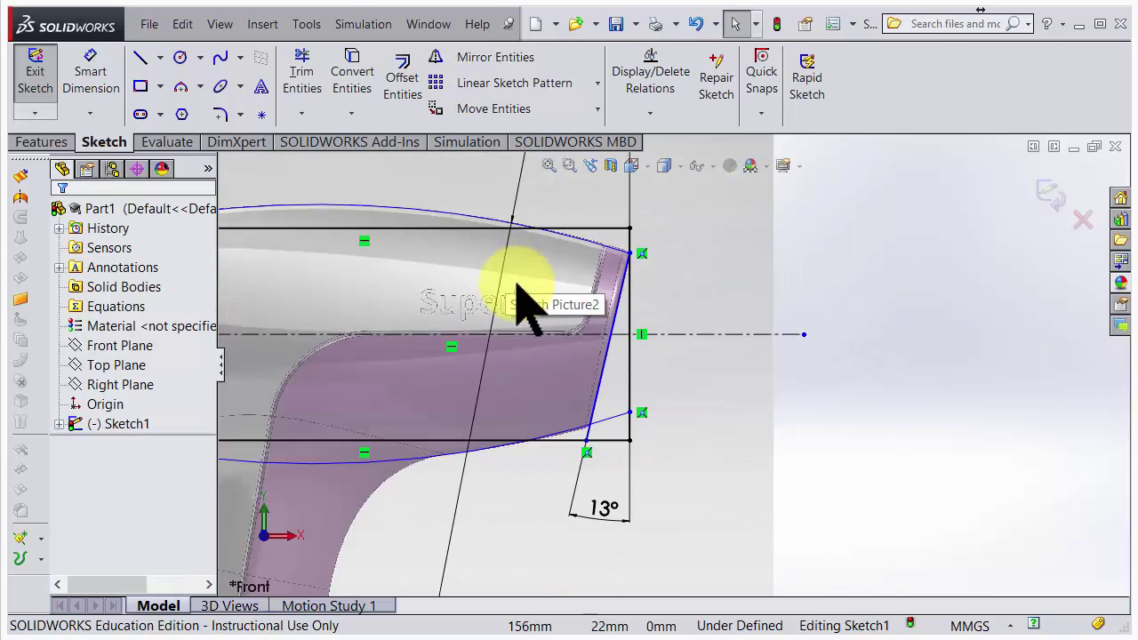
# - Make the right endpoints of the upper and lower arcs symmetric about the horizontal centerline
pyautogui.click(632, 256)
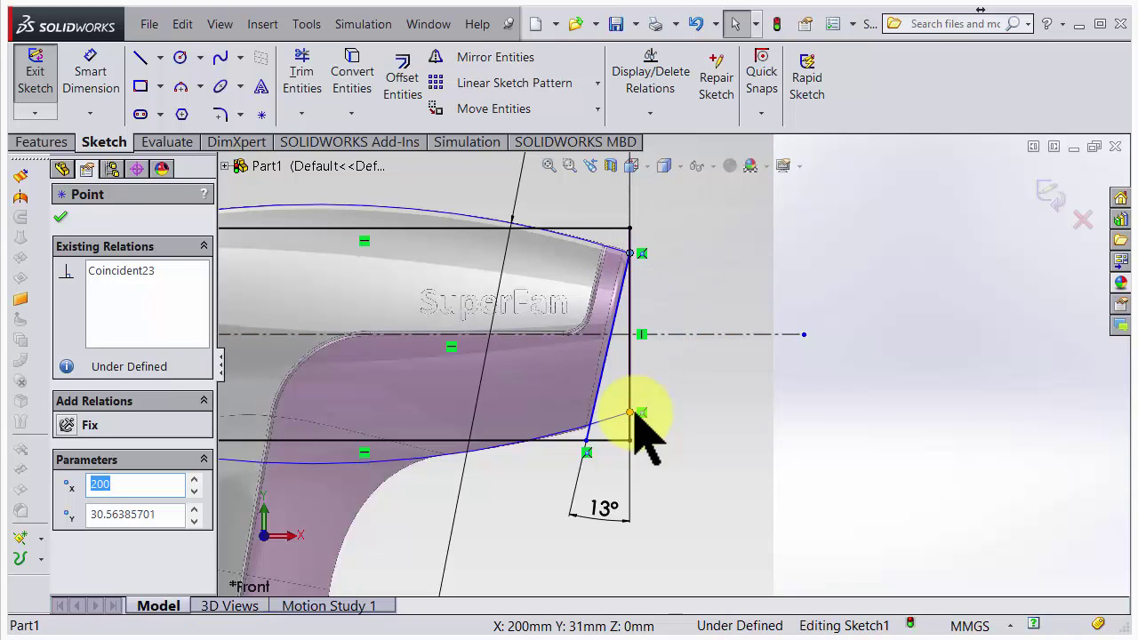
pyautogui.keyDown('ctrl'); pyautogui.click(691, 335); pyautogui.keyUp('ctrl')
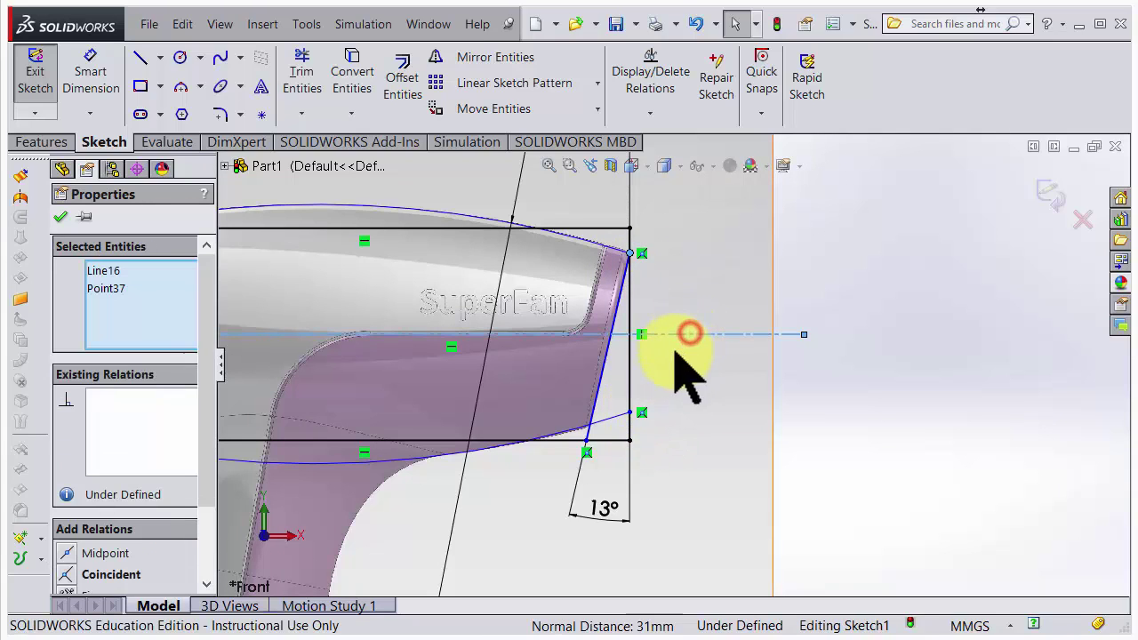
pyautogui.keyDown('ctrl'); pyautogui.click(630, 412); pyautogui.keyUp('ctrl')
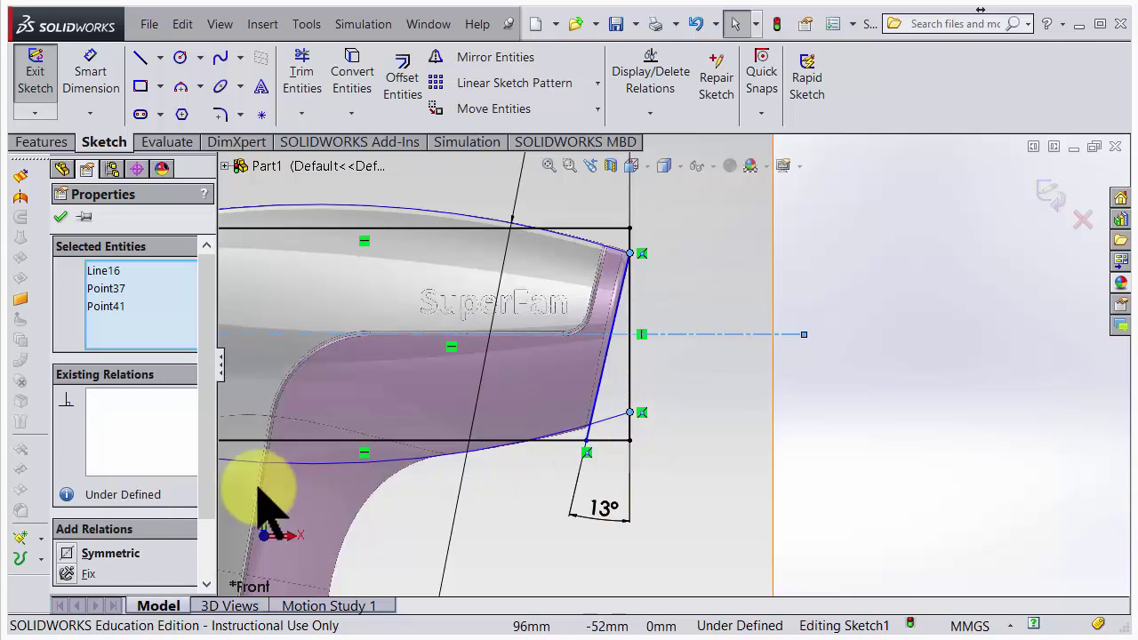
pyautogui.click(71, 556)
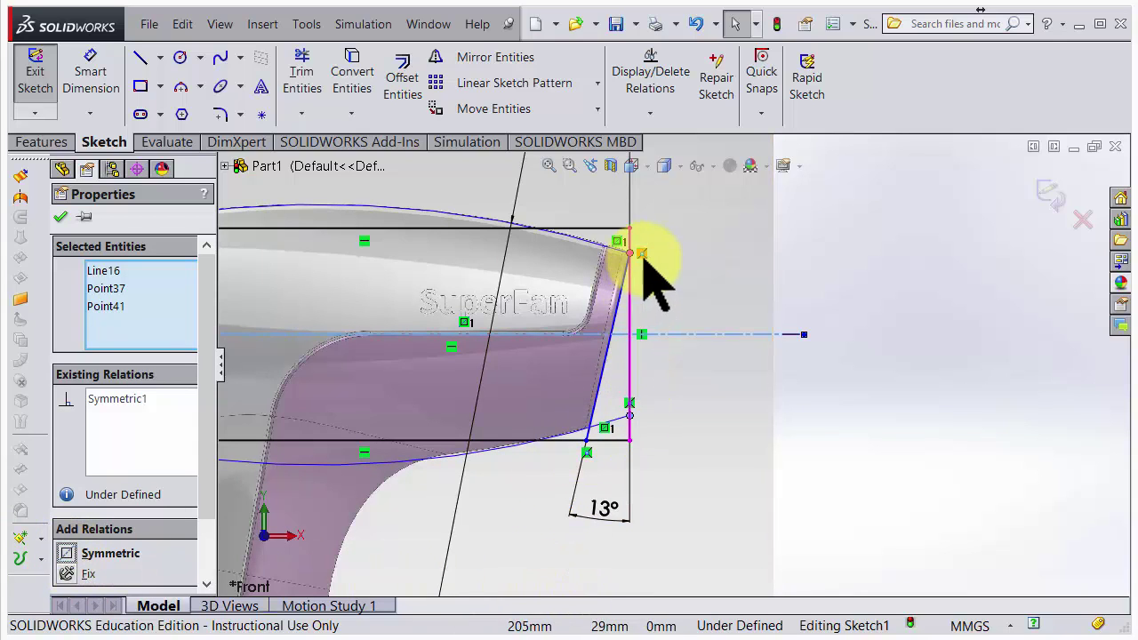
# - Accept the symmetric relation and examine how the arcs and slanted rear line follow the dryer body in the picture
pyautogui.click(60, 217)
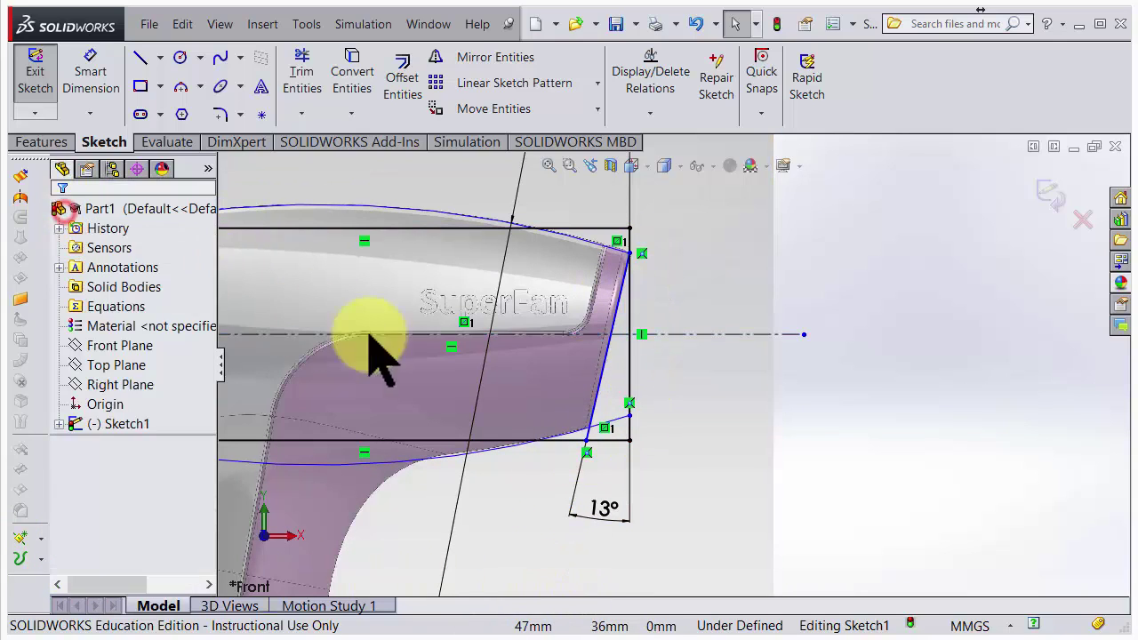
pyautogui.scroll(3, 685, 406)
pyautogui.scroll(-3, 685, 381)
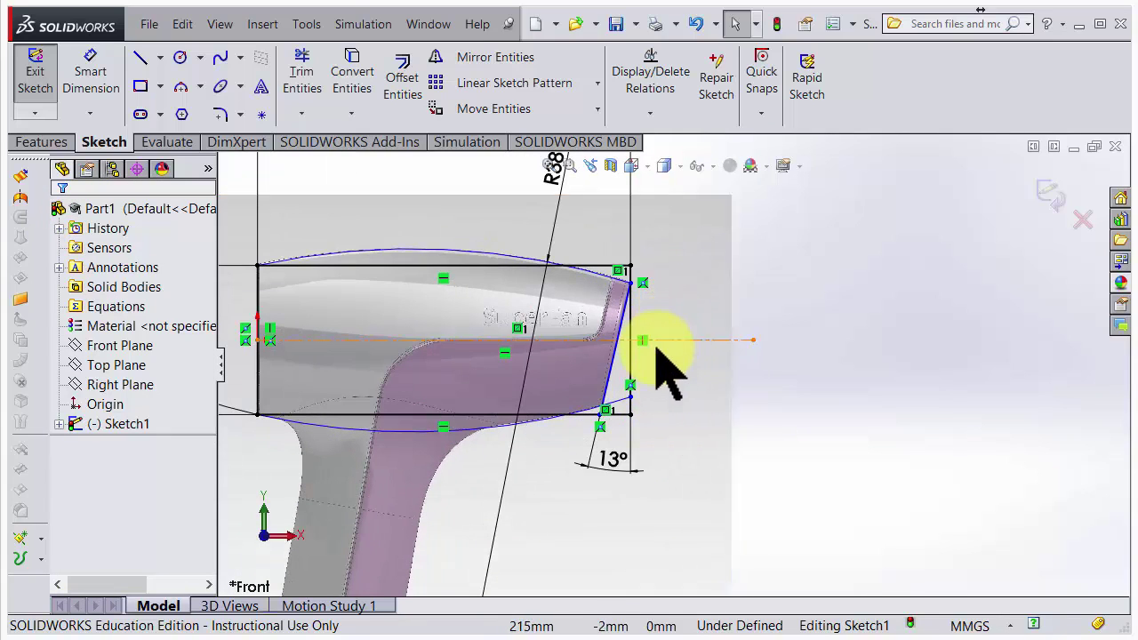
pyautogui.scroll(-2, 683, 481)
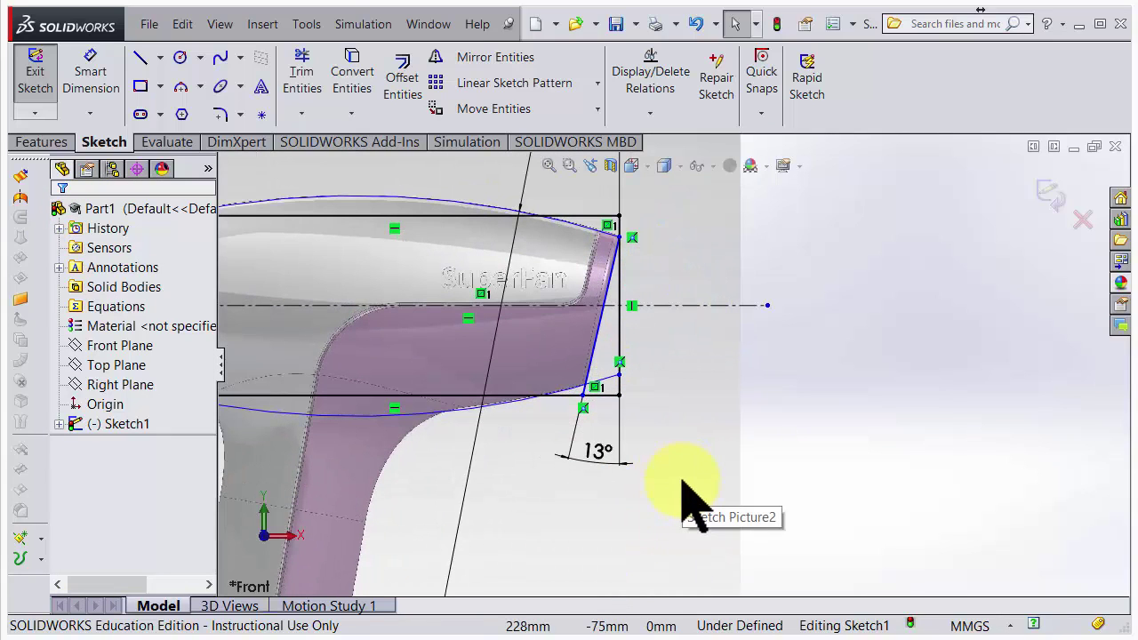
pyautogui.scroll(3, 655, 436)
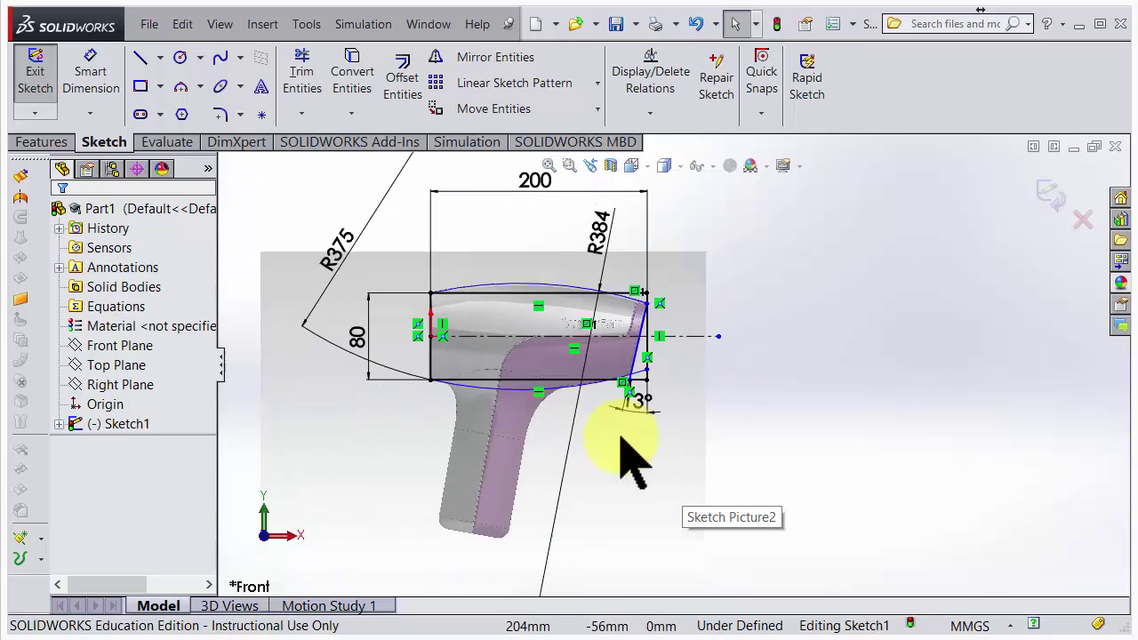
pyautogui.scroll(-2, 476, 320)
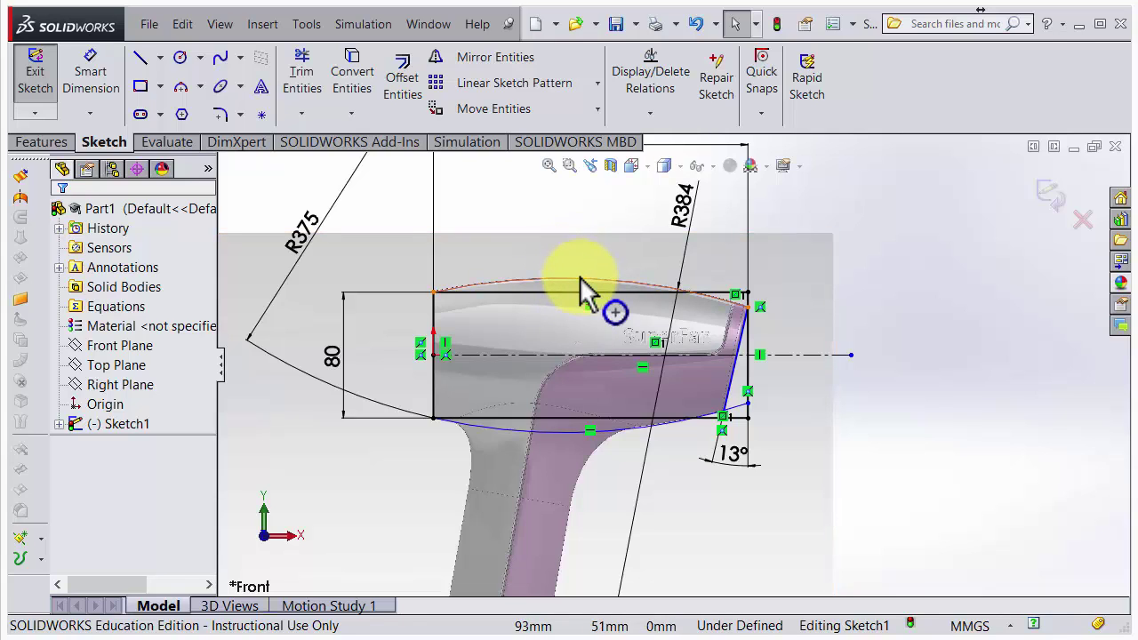
pyautogui.scroll(2, 556, 261)
pyautogui.scroll(-2, 555, 261)
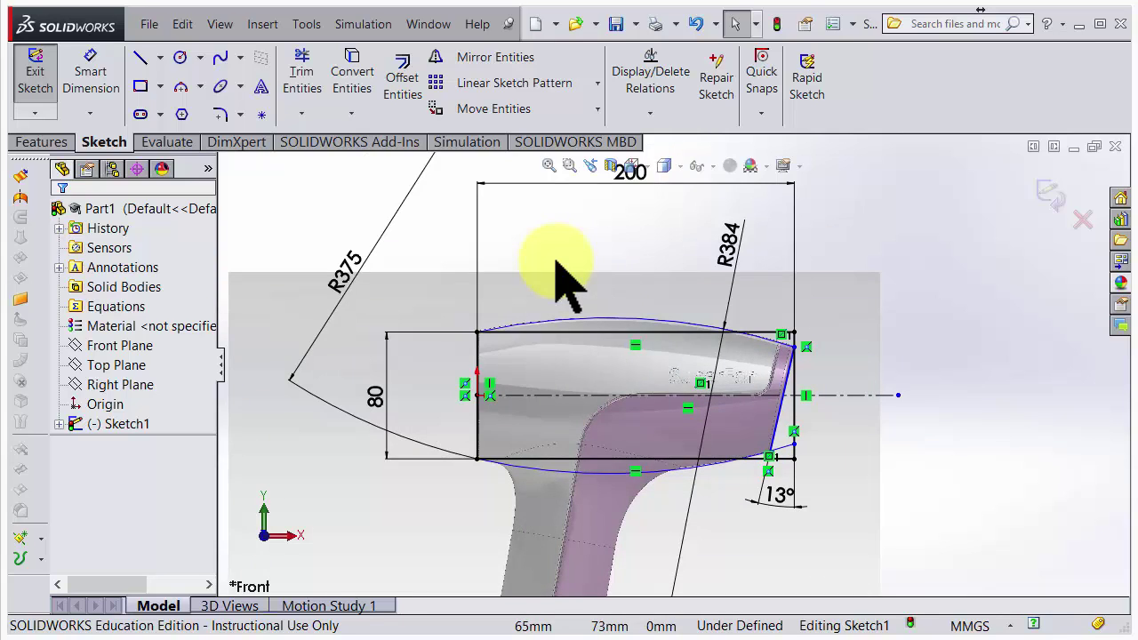
pyautogui.scroll(-3, 653, 317)
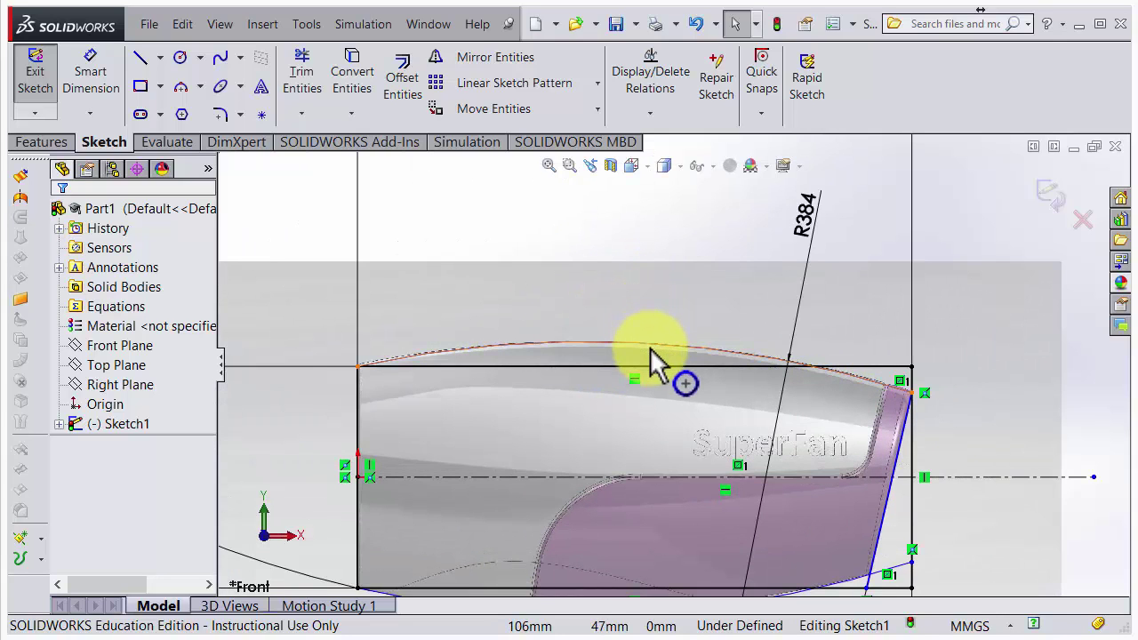
# - Test the symmetric link by moving the upper body arc away from the picture's outline, and undo the last move
pyautogui.click(652, 343)
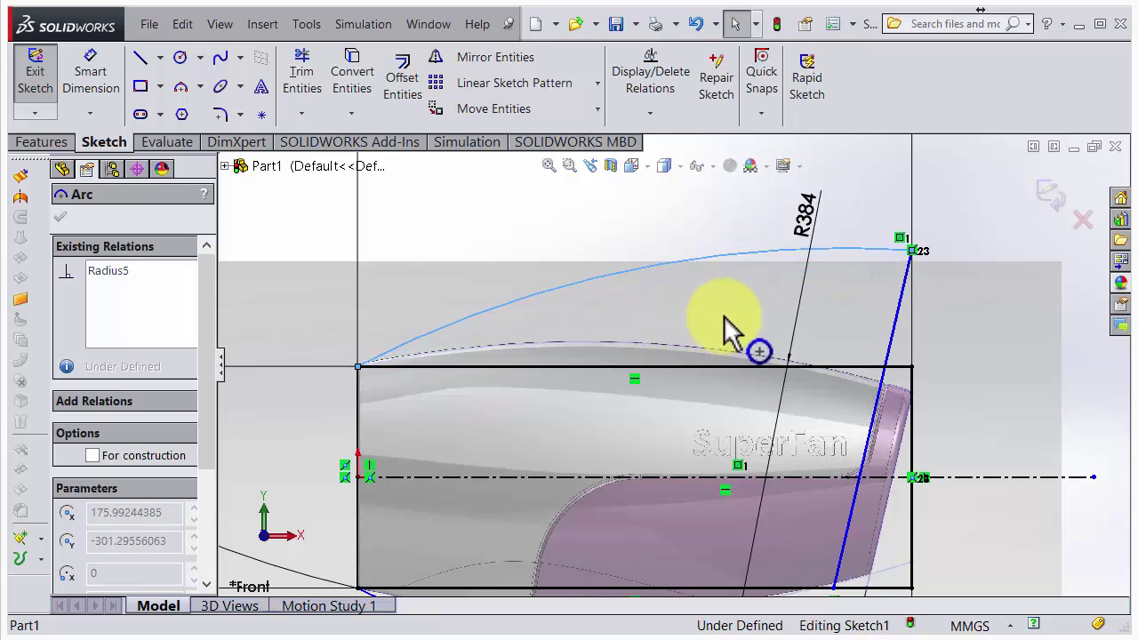
pyautogui.click(830, 364)
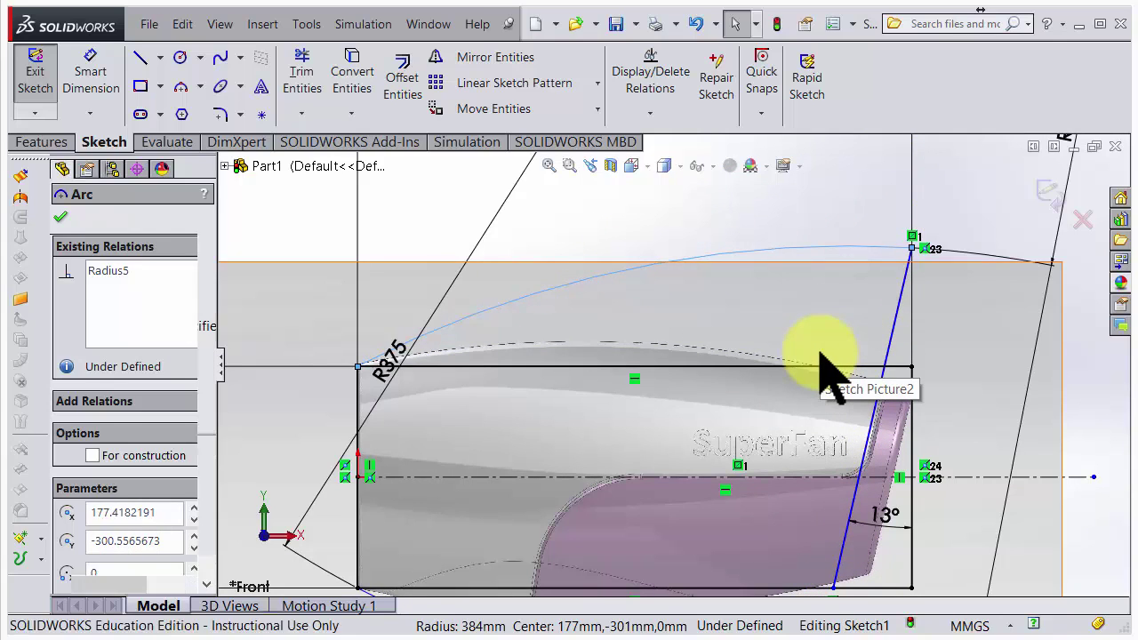
pyautogui.scroll(-3, 1058, 436)
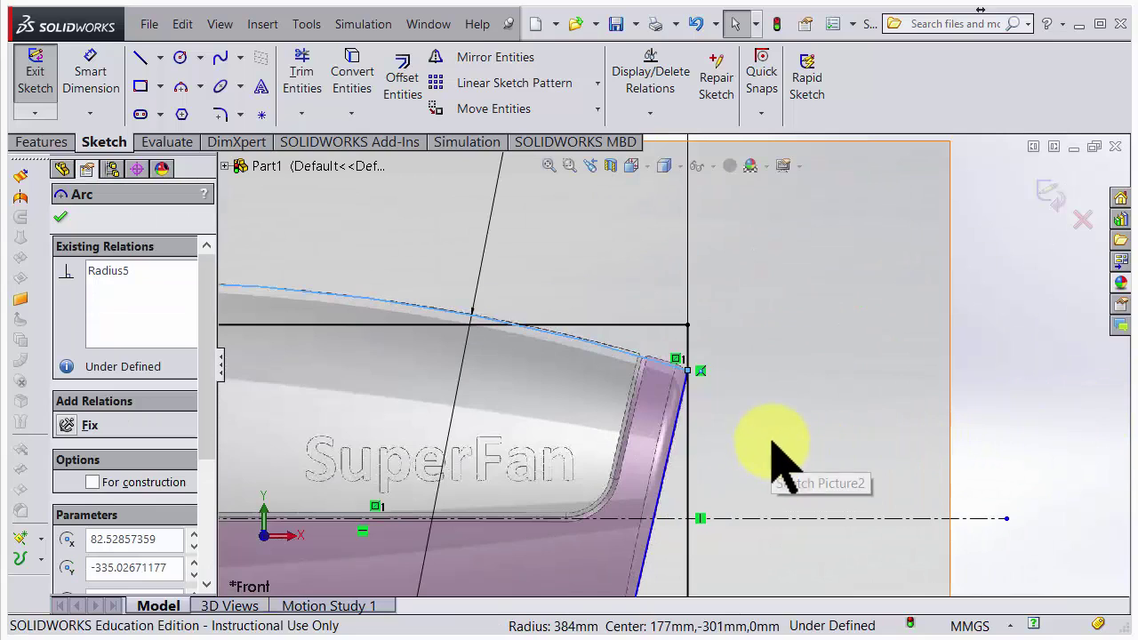
pyautogui.scroll(3, 775, 457)
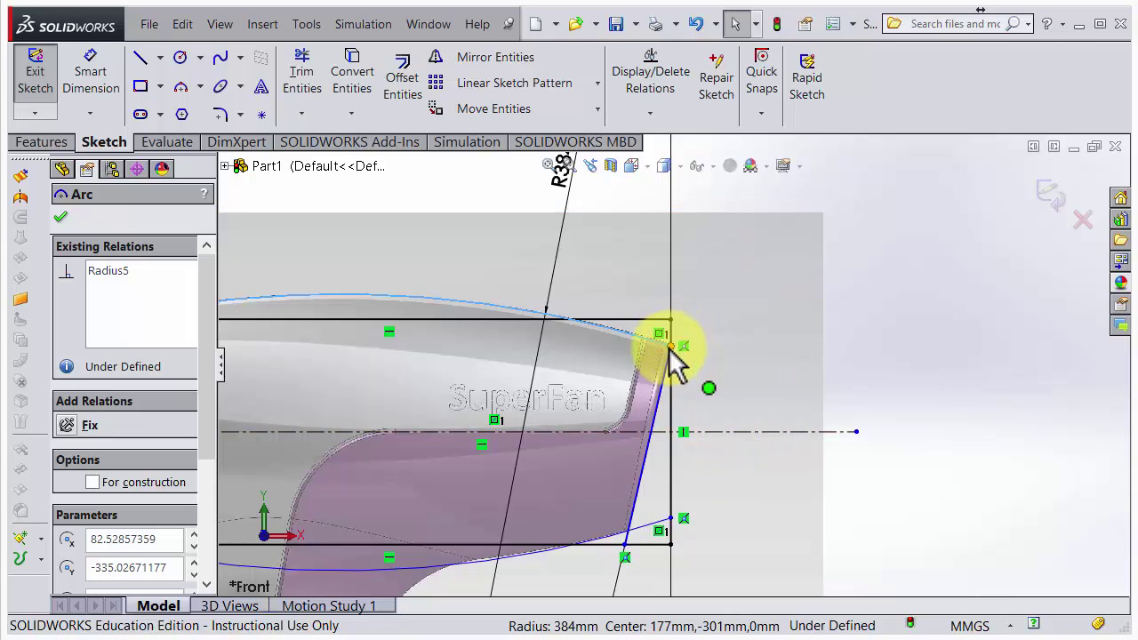
pyautogui.scroll(-1, 689, 364)
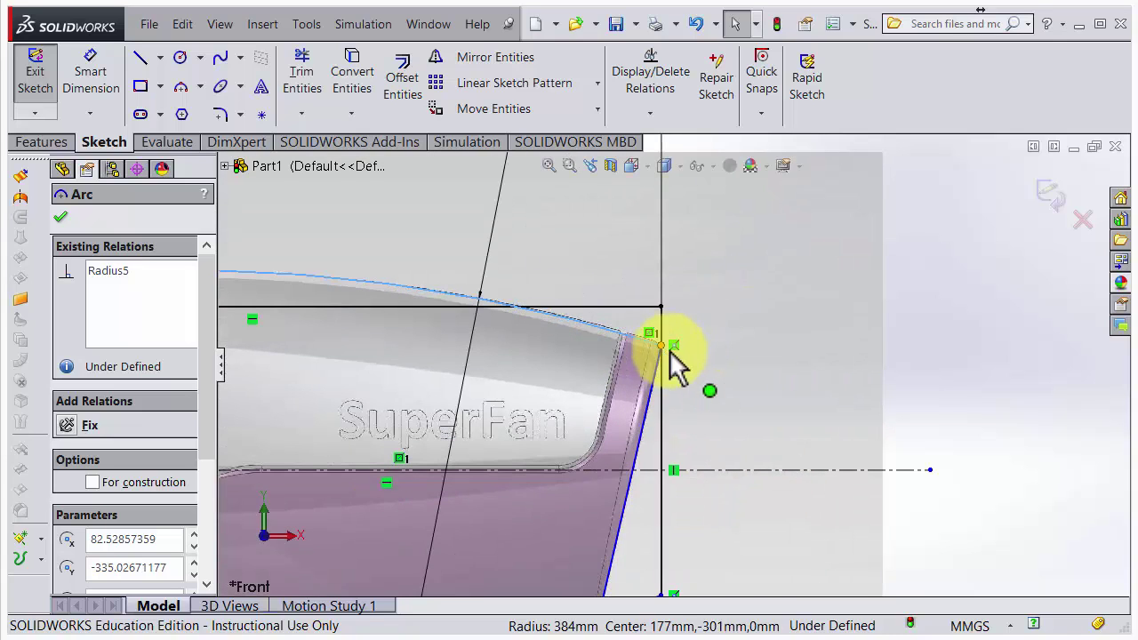
pyautogui.scroll(2, 680, 360)
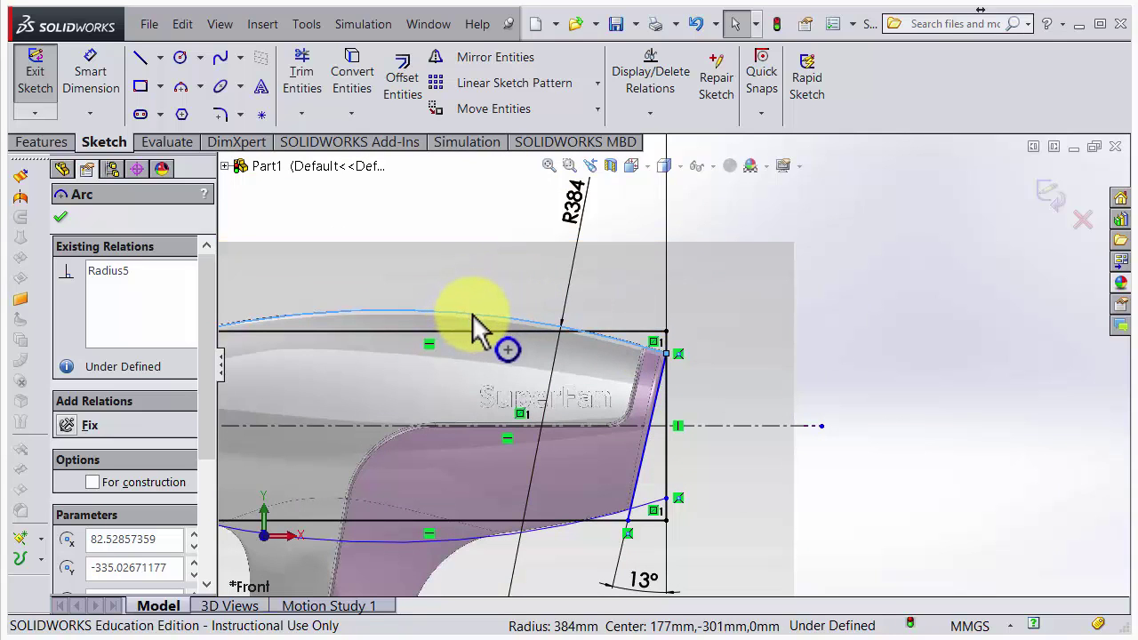
pyautogui.moveTo(472, 317)
pyautogui.mouseDown()
pyautogui.moveTo(478, 298)
pyautogui.moveTo(675, 328)
pyautogui.mouseUp()
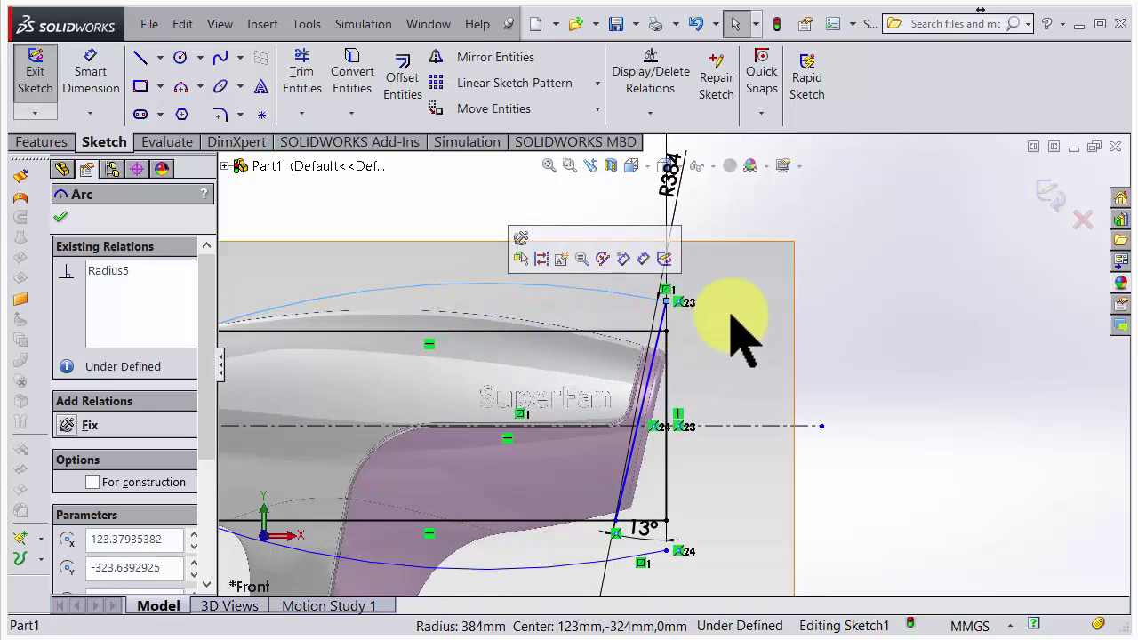
pyautogui.click(747, 342)
pyautogui.hotkey('ctrl', 'z')
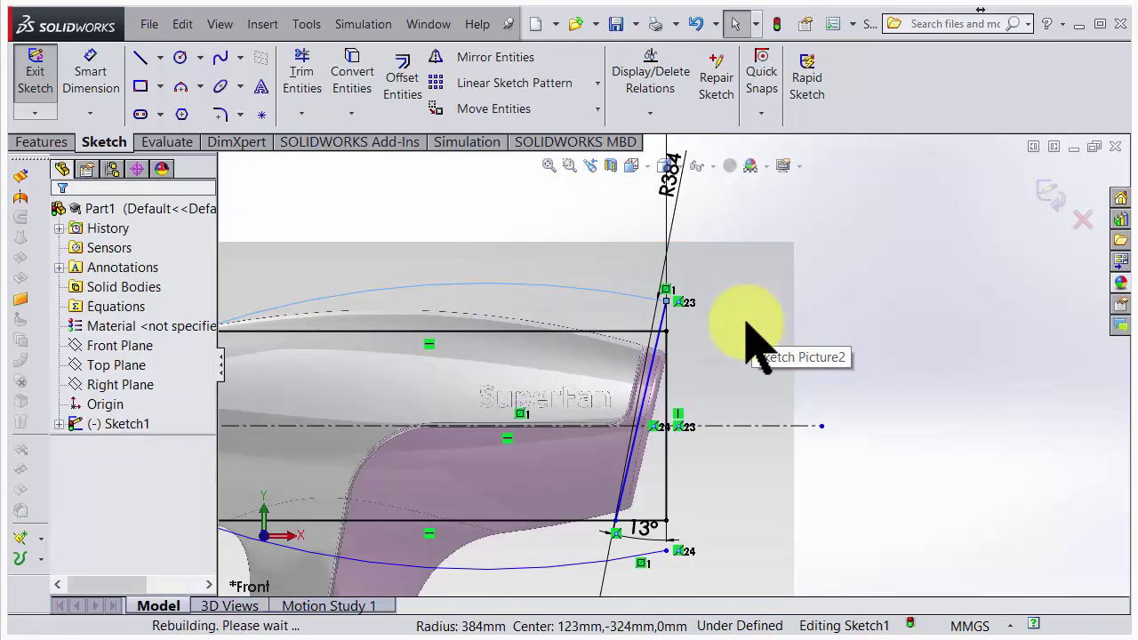
# - Dimension the vertical distance between the right endpoints of the upper and lower arcs as 60 mm
pyautogui.click(99, 62)
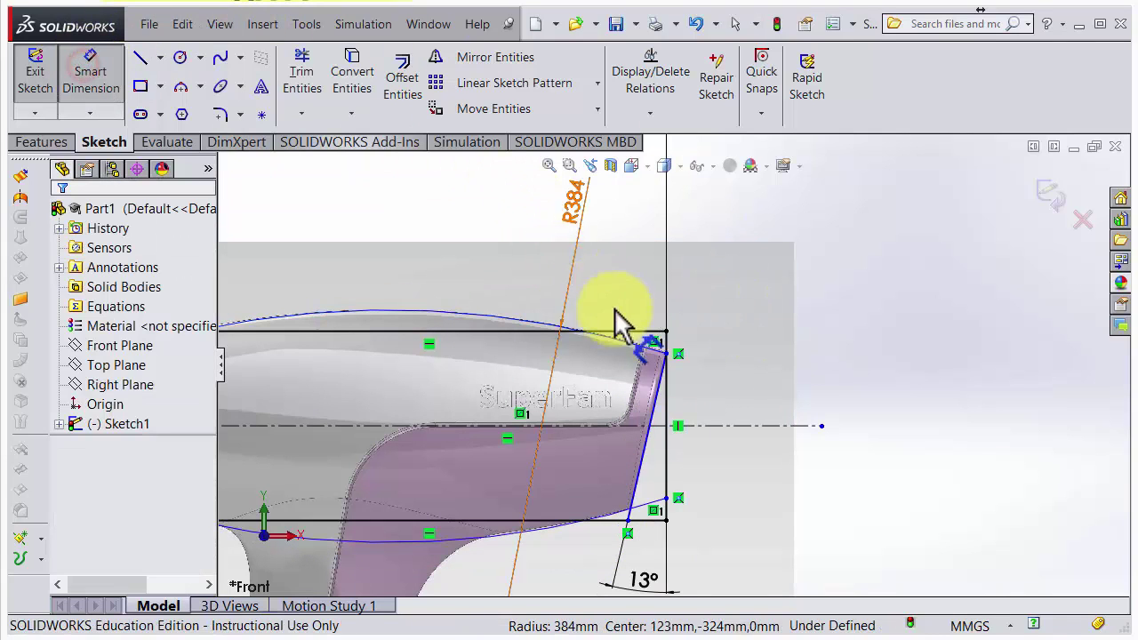
pyautogui.click(667, 353)
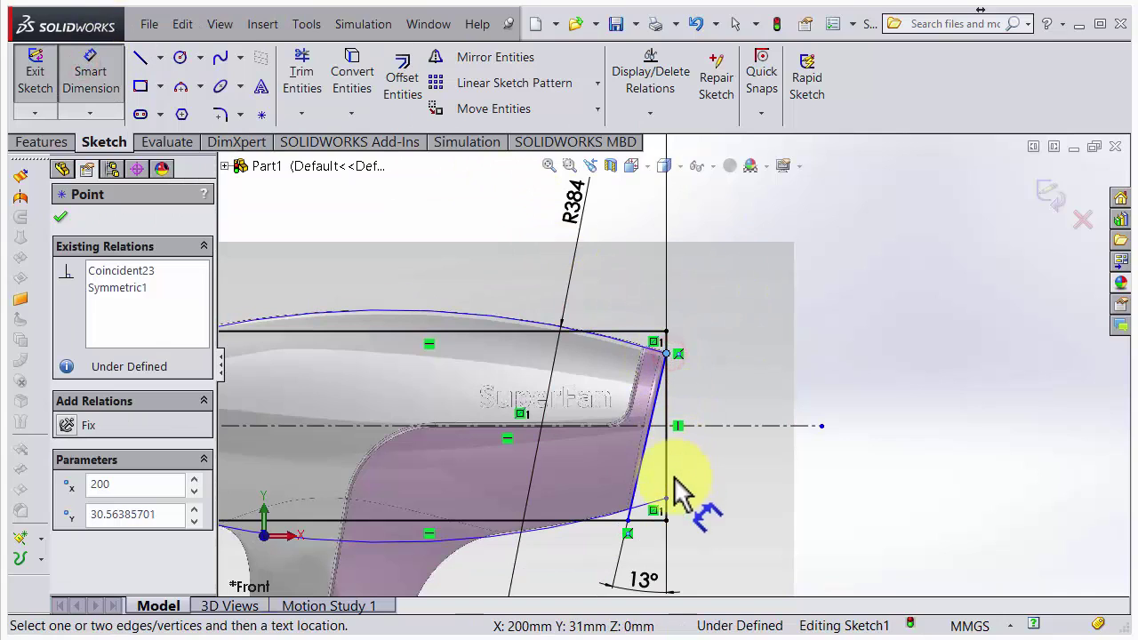
pyautogui.click(666, 497)
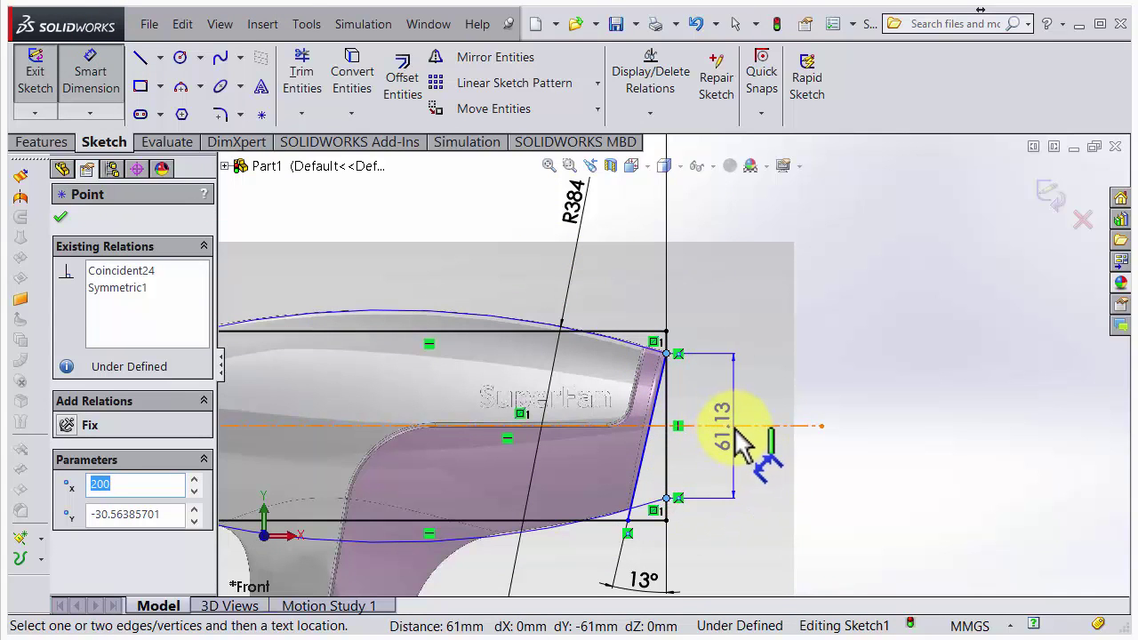
pyautogui.click(749, 440)
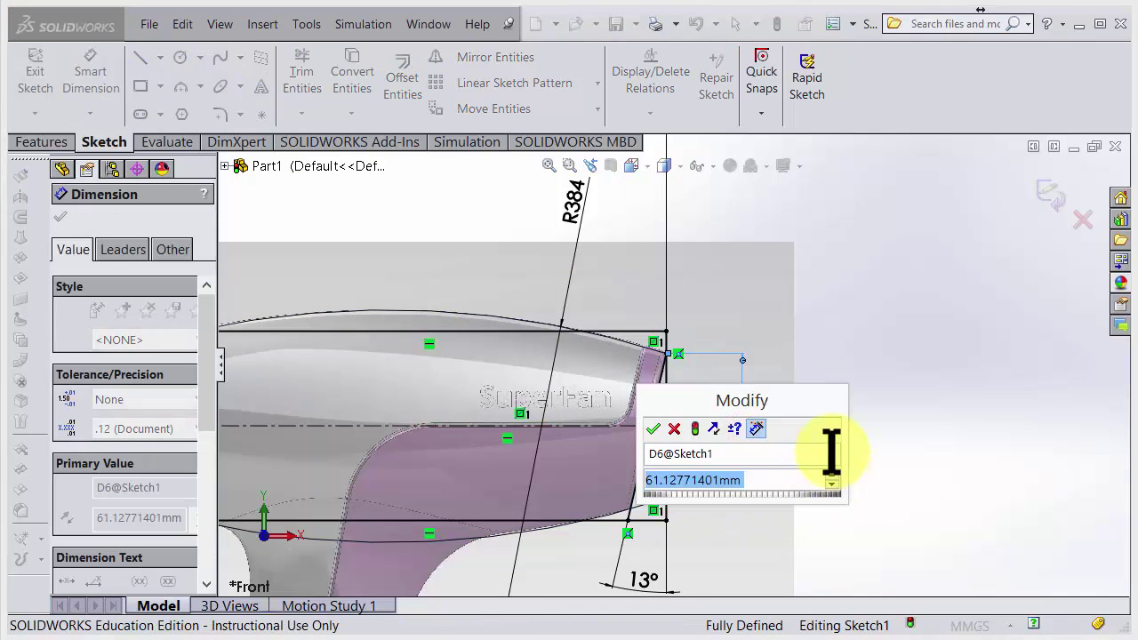
pyautogui.write('60')
pyautogui.press('Return')
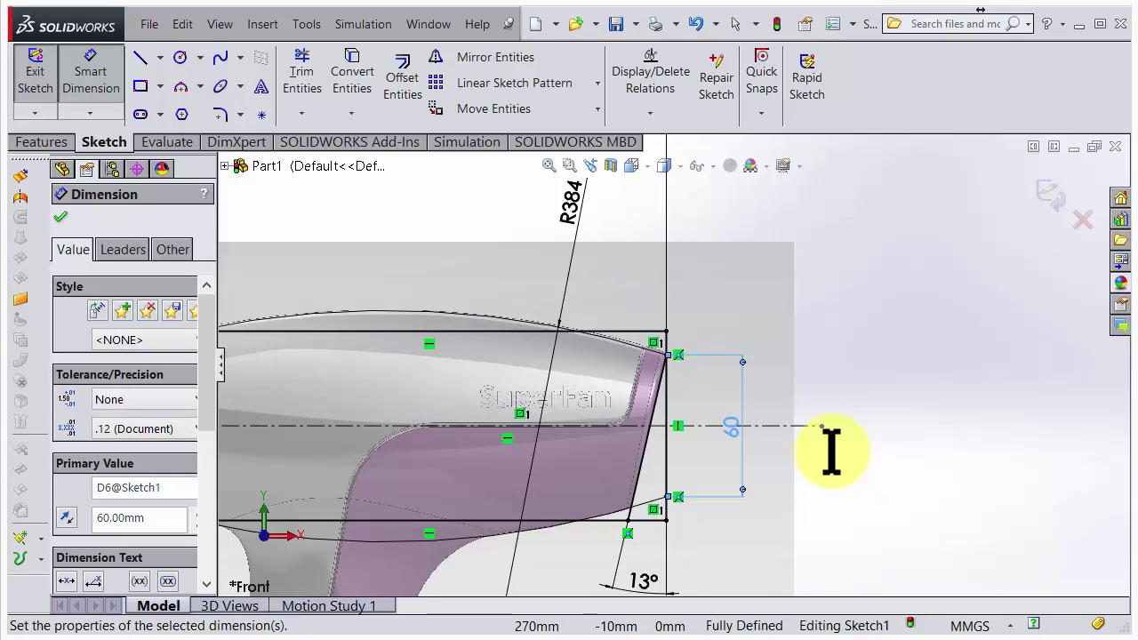
pyautogui.press('f')
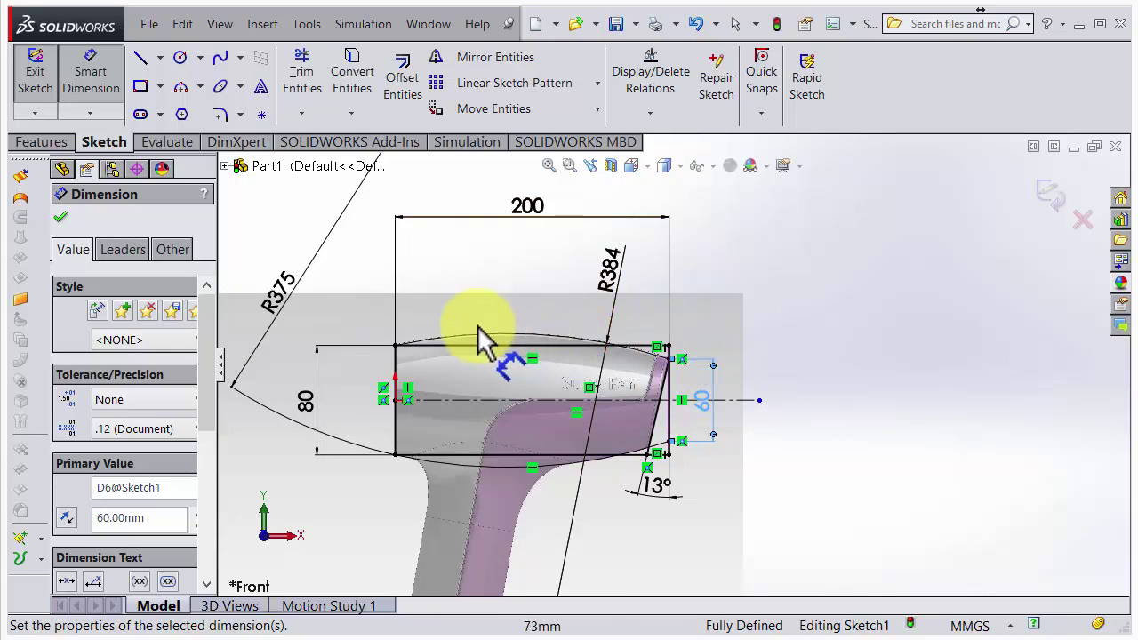
pyautogui.press('Escape')
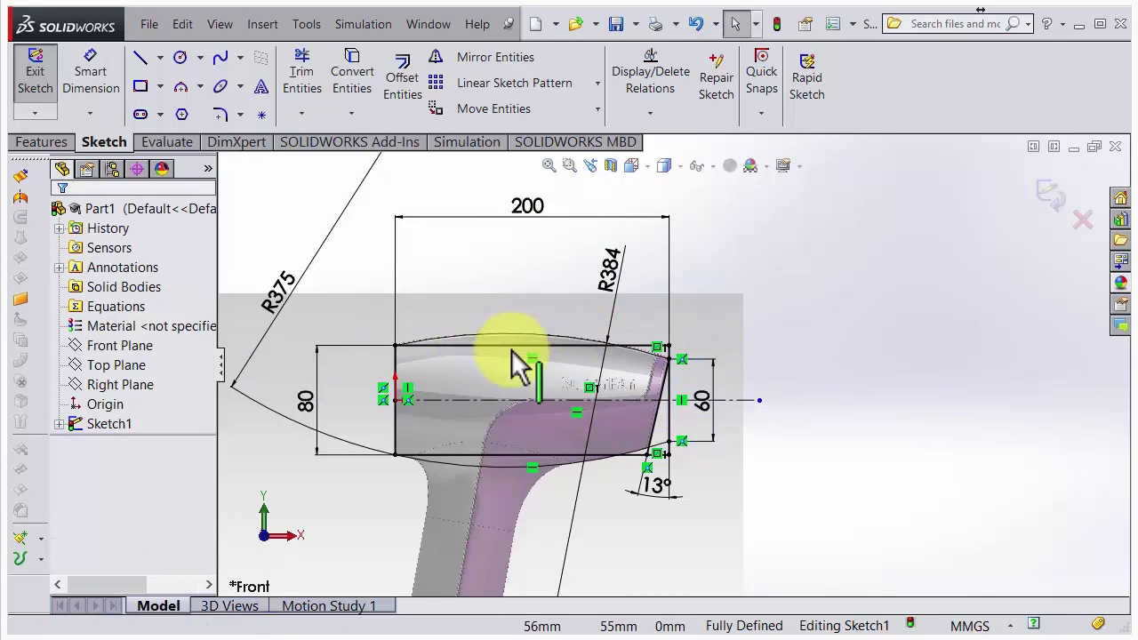
# - Sketch a slanted construction centerline about 185 mm long from the horizontal centerline along the handle's parting line to the handle's bottom
pyautogui.scroll(-3, 533, 480)
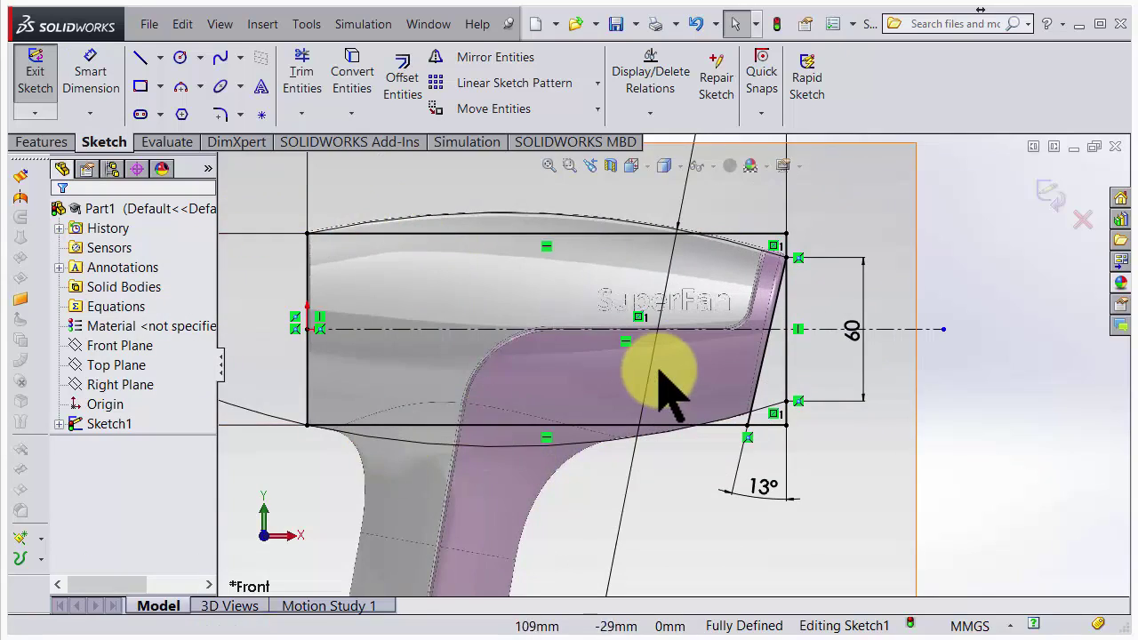
pyautogui.scroll(-3, 669, 378)
pyautogui.scroll(5, 673, 382)
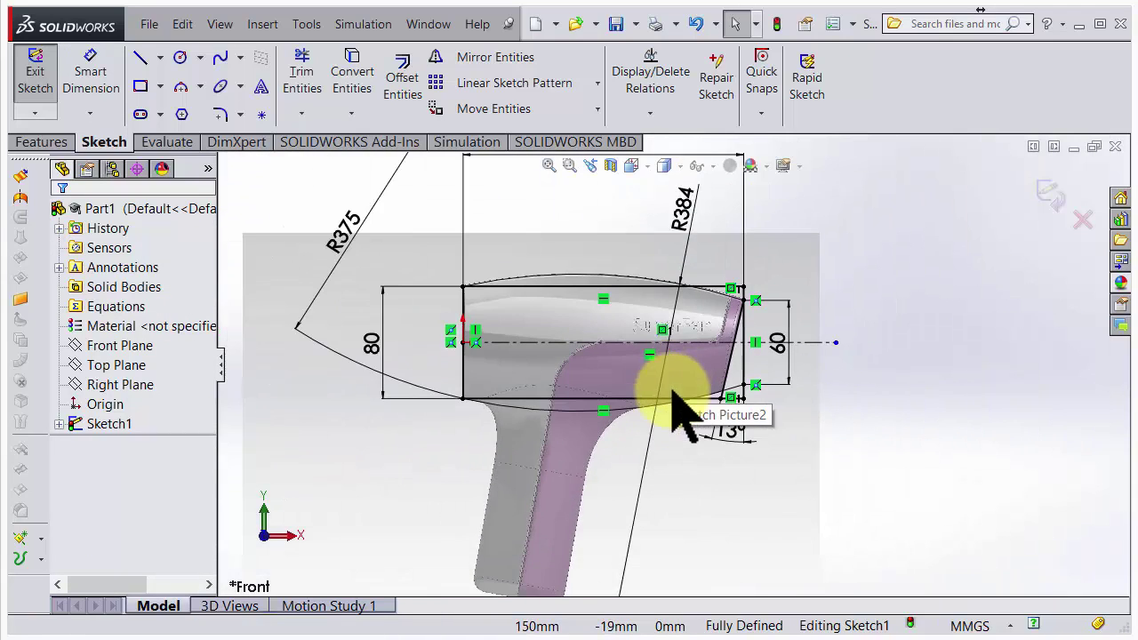
pyautogui.scroll(-2, 534, 467)
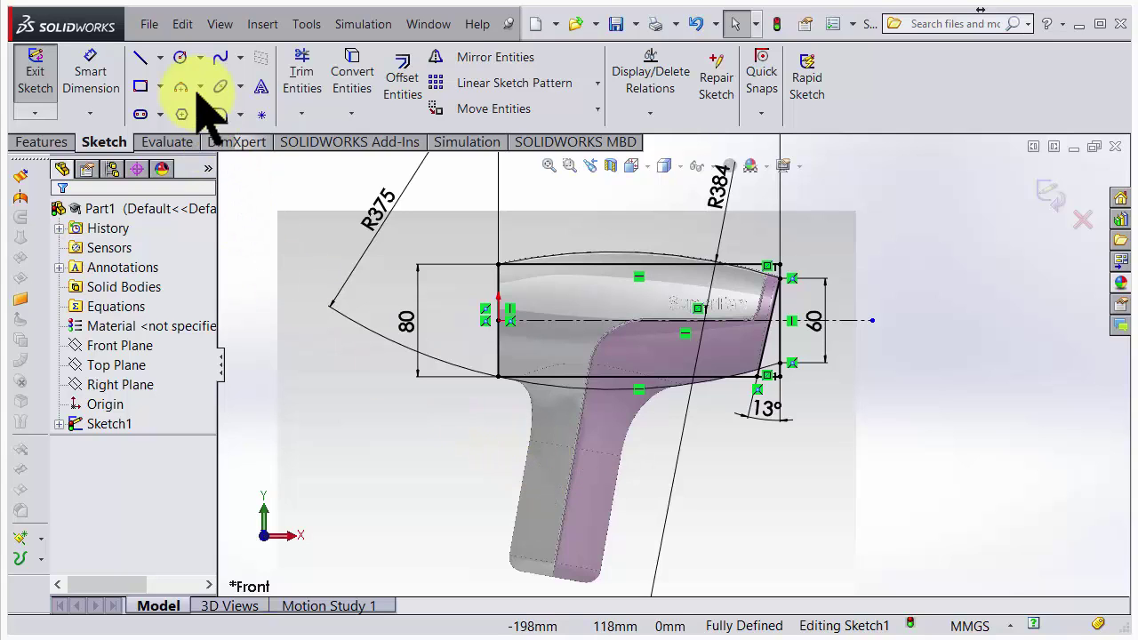
pyautogui.click(160, 57)
pyautogui.click(174, 107)
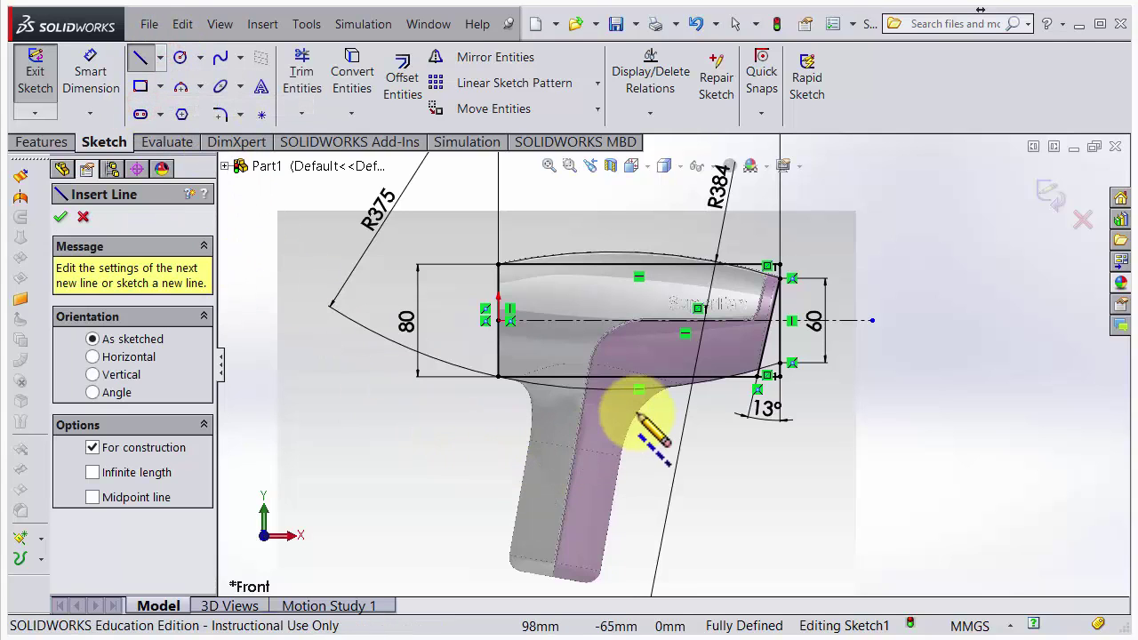
pyautogui.click(602, 321)
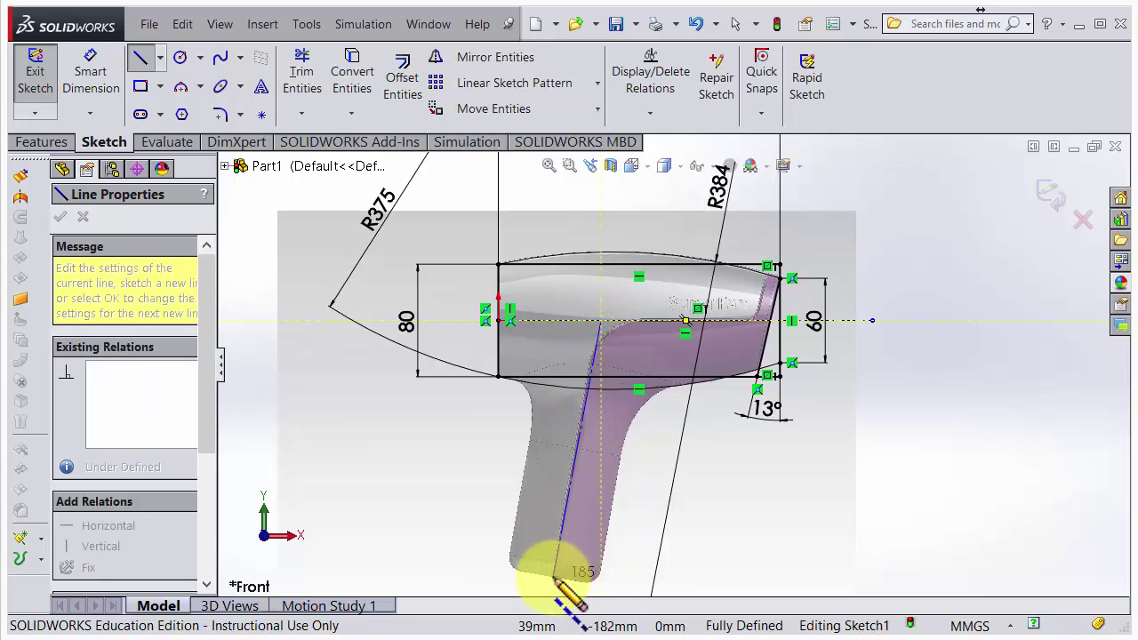
pyautogui.click(553, 578)
pyautogui.press('Escape')
pyautogui.scroll(-3, 610, 455)
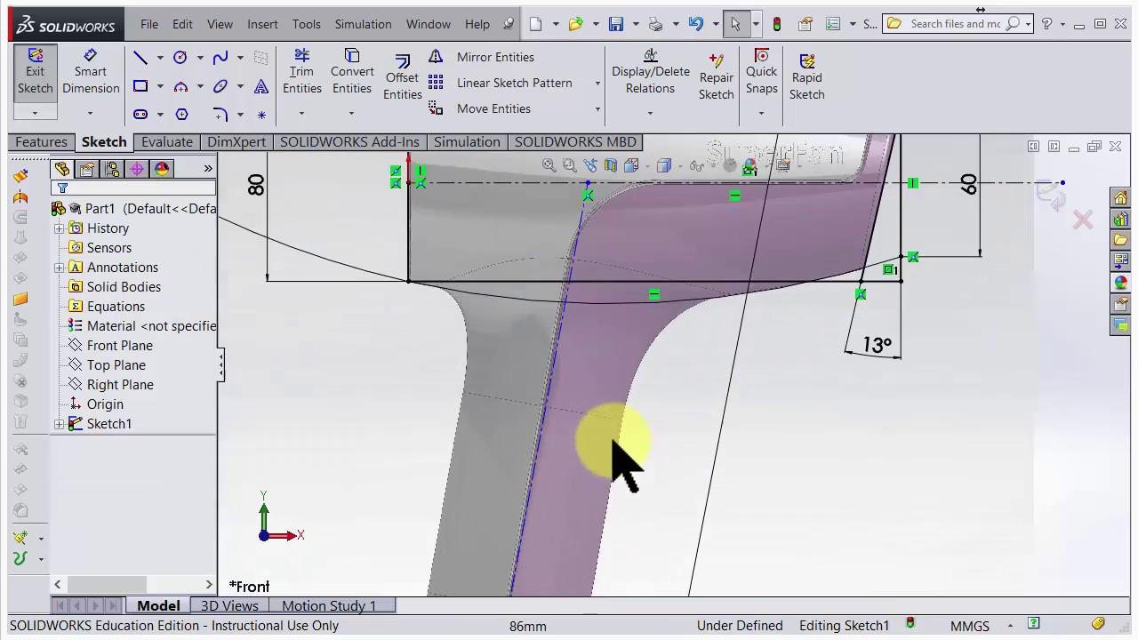
pyautogui.scroll(2, 576, 402)
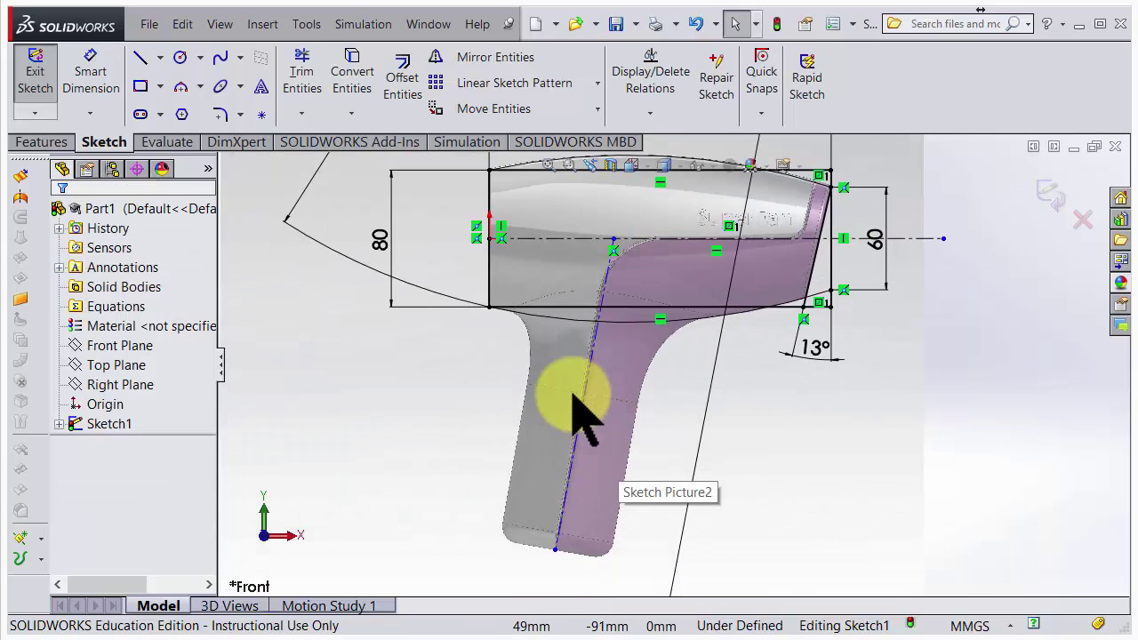
# - Dimension the horizontal distance from the origin to the handle centerline's upper end as 70 mm
pyautogui.click(92, 80)
pyautogui.click(477, 238)
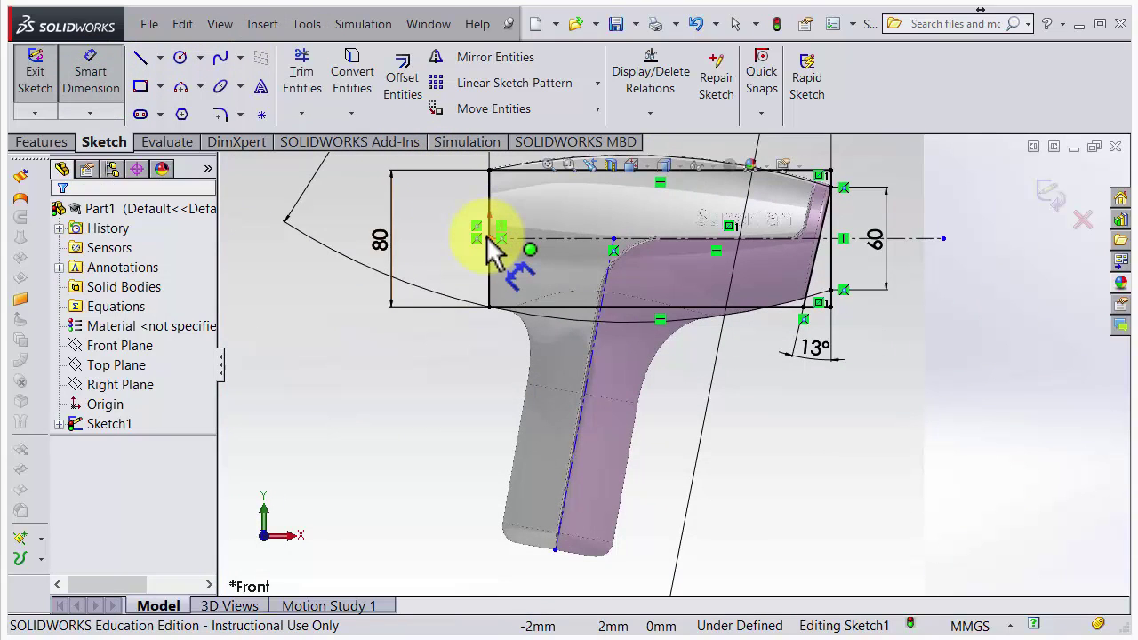
pyautogui.click(487, 237)
pyautogui.click(613, 239)
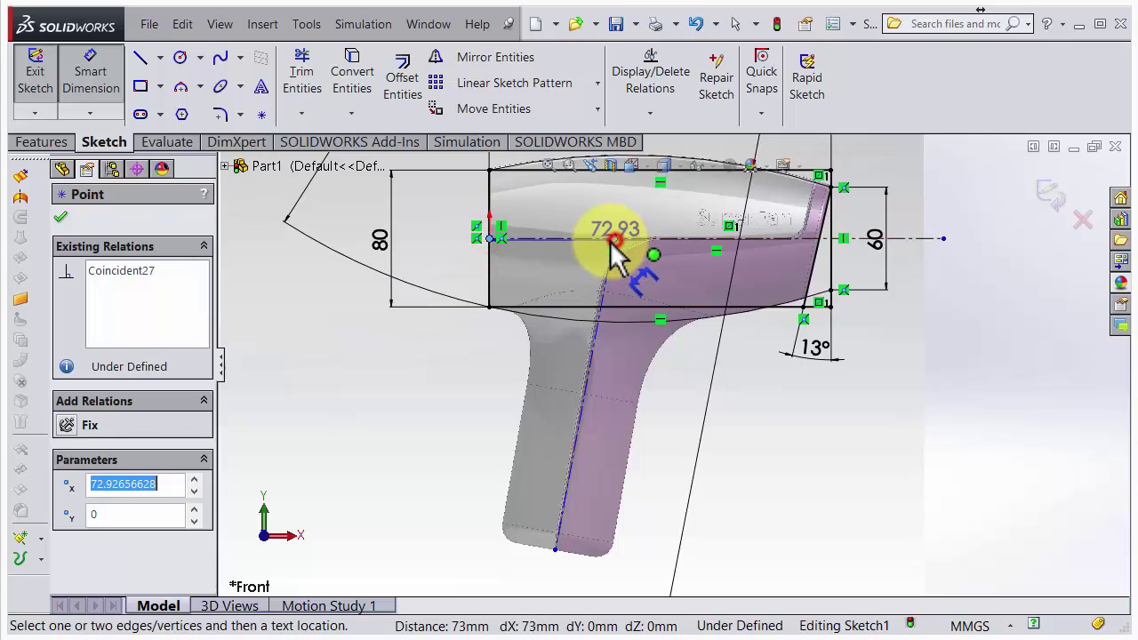
pyautogui.press('z')
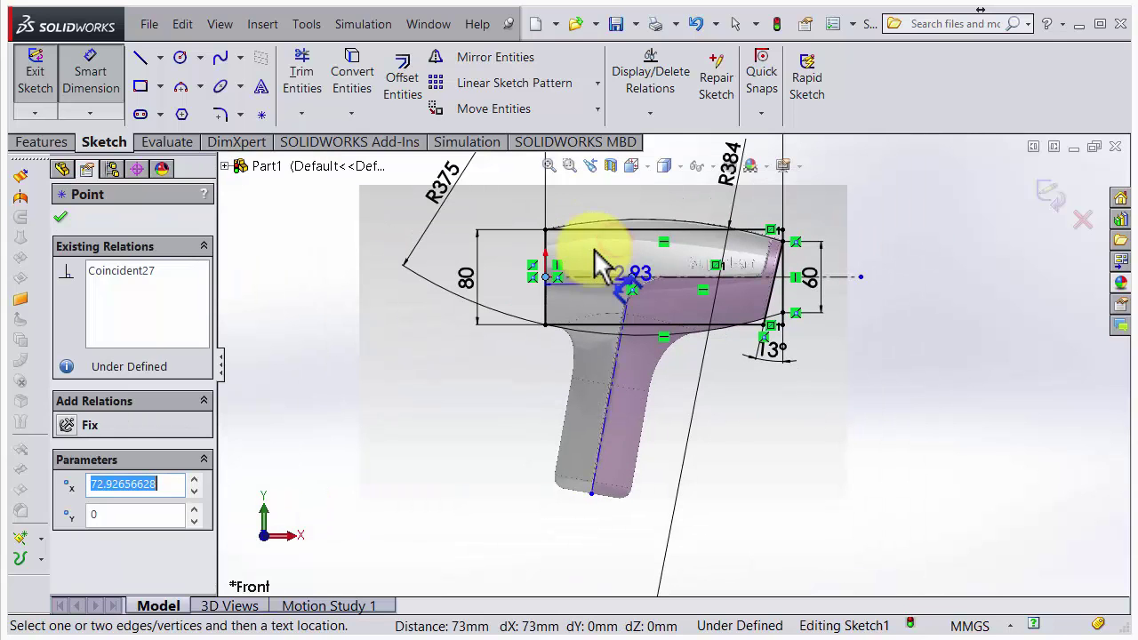
pyautogui.click(613, 200)
pyautogui.write('70')
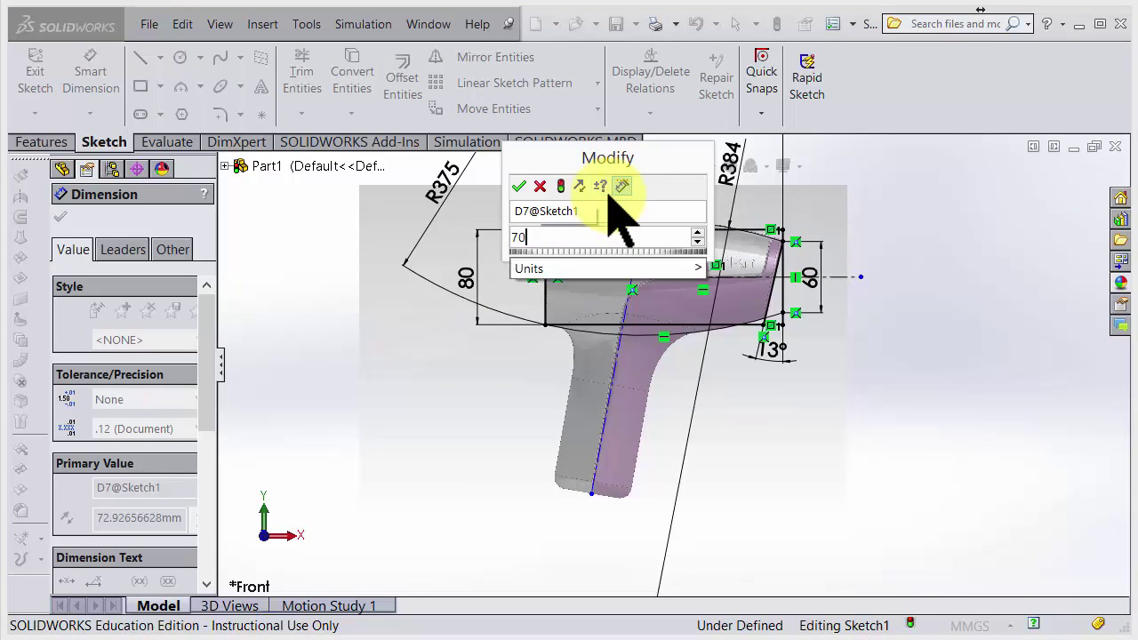
pyautogui.press('Return')
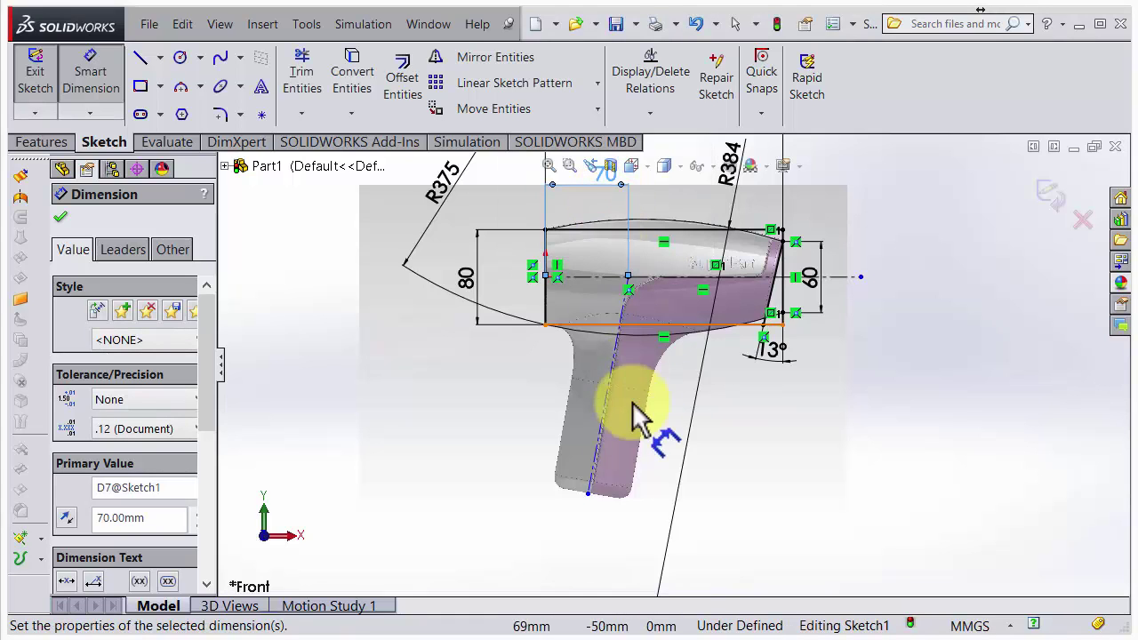
# - Move the handle centerline's lower end onto the parting line at the handle's bottom, at about X 37.9 mm, Y -184.3 mm
pyautogui.click(593, 558)
pyautogui.moveTo(588, 494)
pyautogui.mouseDown()
pyautogui.moveTo(625, 508)
pyautogui.moveTo(599, 557)
pyautogui.moveTo(574, 551)
pyautogui.moveTo(591, 560)
pyautogui.moveTo(597, 508)
pyautogui.mouseUp()
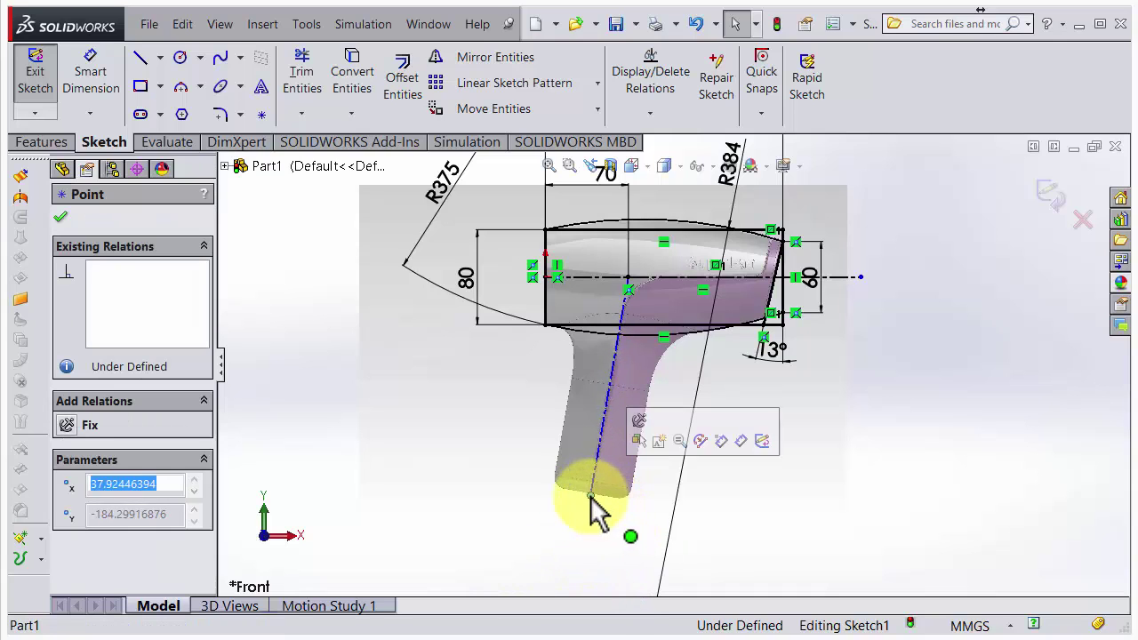
# - Dimension the angle between the slanted handle centerline and the body's horizontal centerline as 100°
pyautogui.click(78, 69)
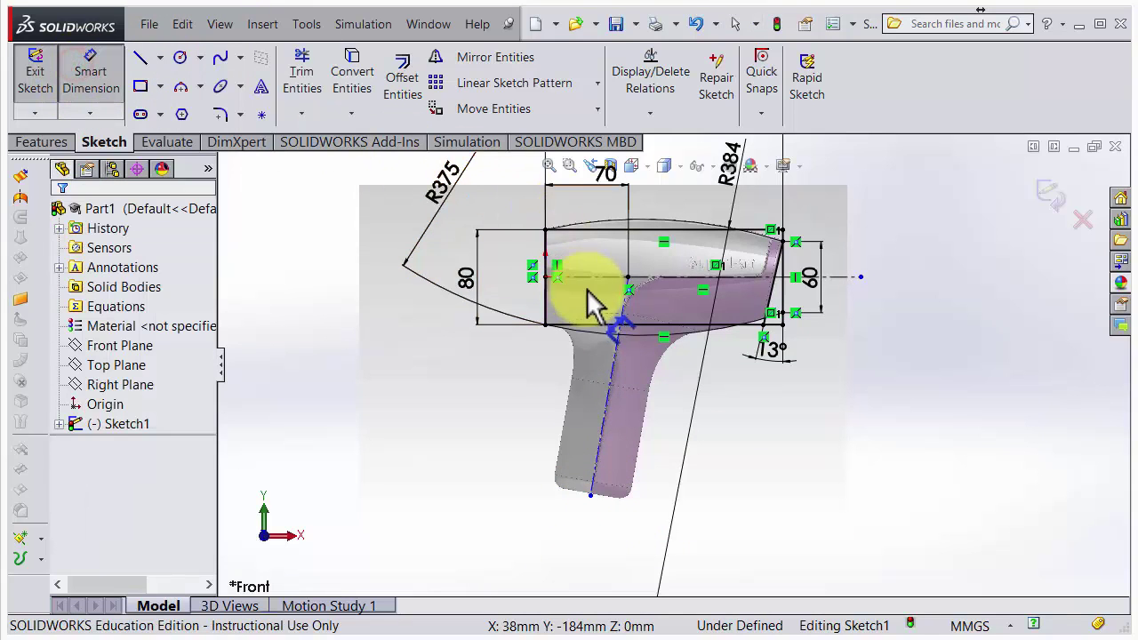
pyautogui.scroll(-3, 595, 293)
pyautogui.click(635, 407)
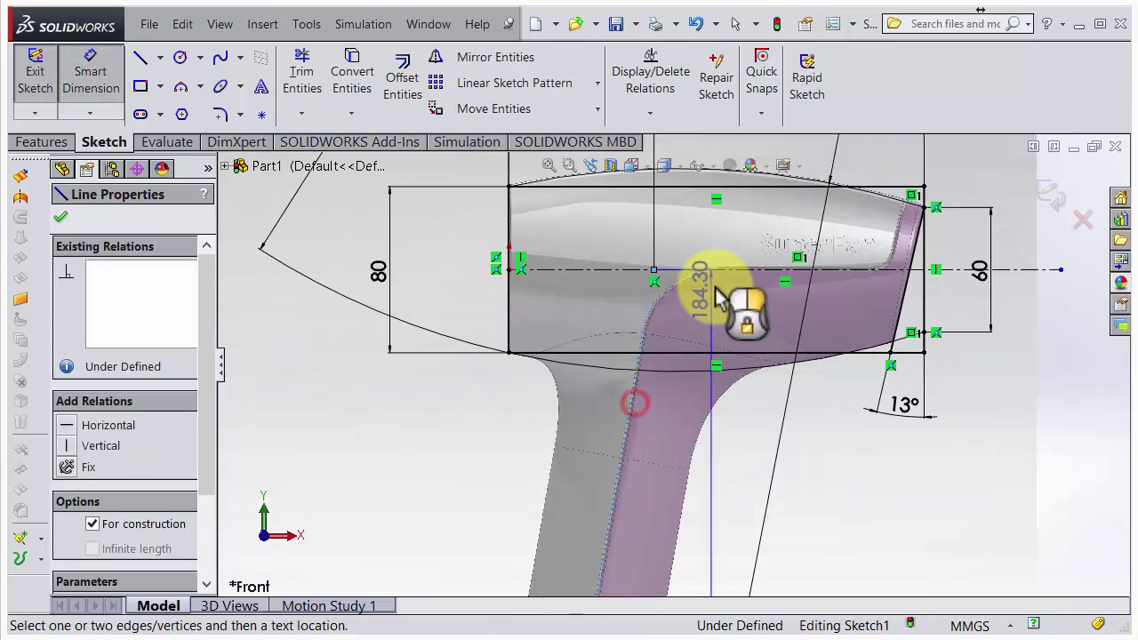
pyautogui.click(720, 270)
pyautogui.scroll(5, 771, 512)
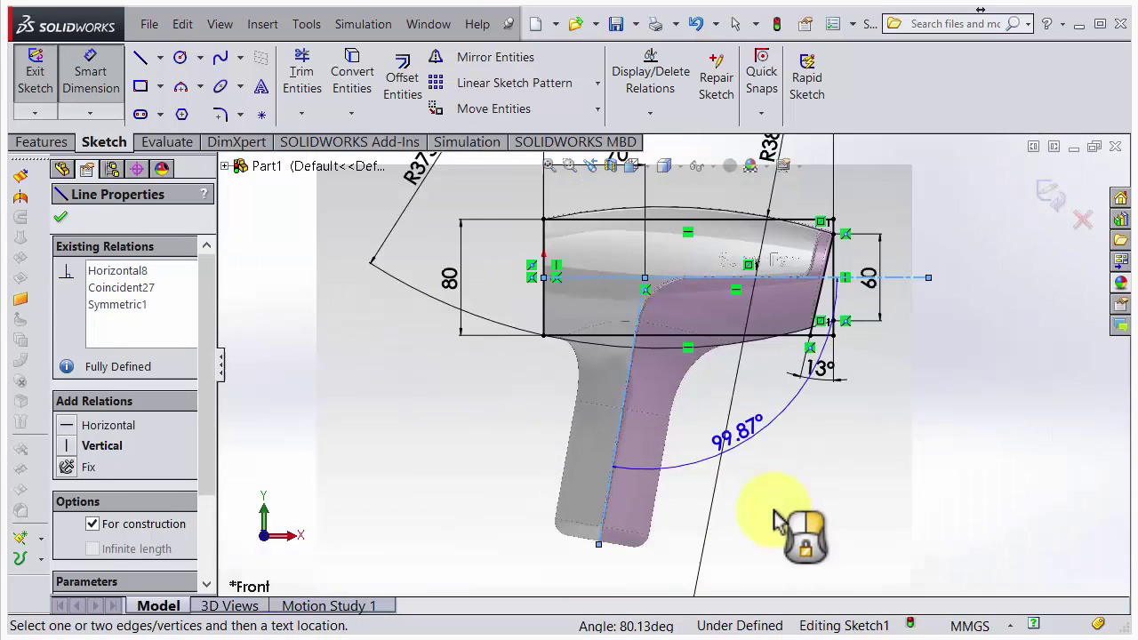
pyautogui.click(736, 504)
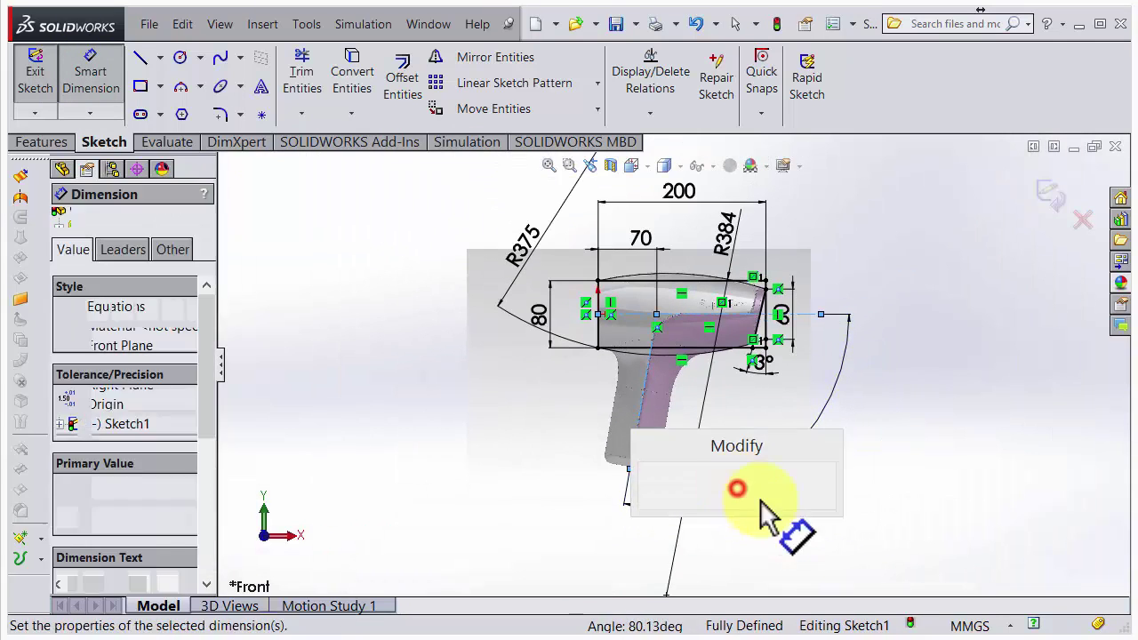
pyautogui.write('1')
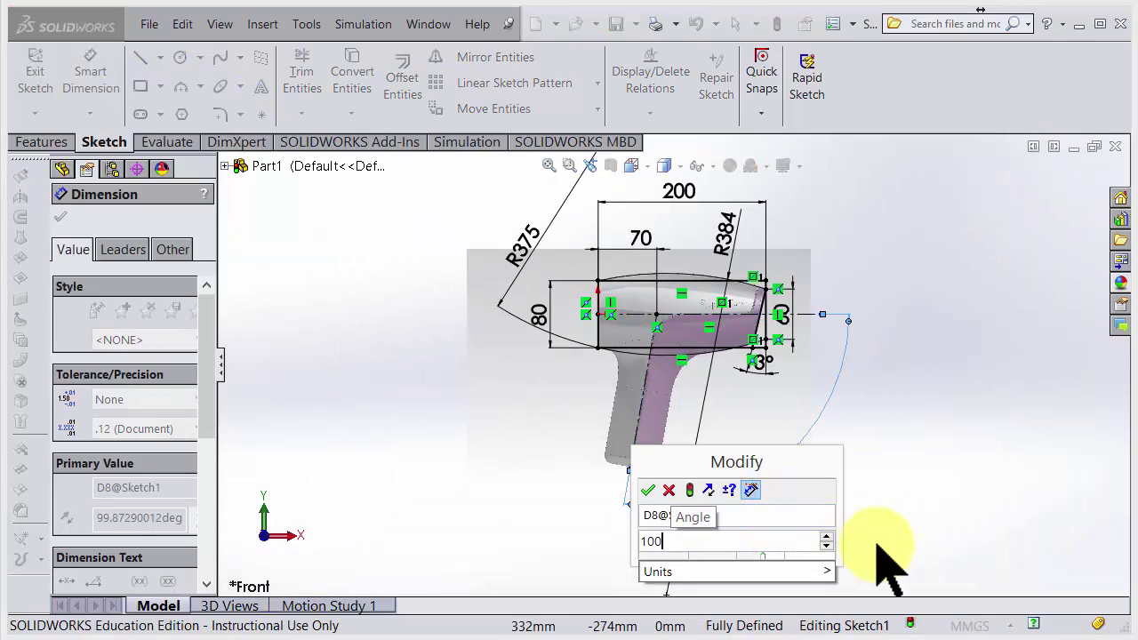
pyautogui.write('00')
pyautogui.press('Return')
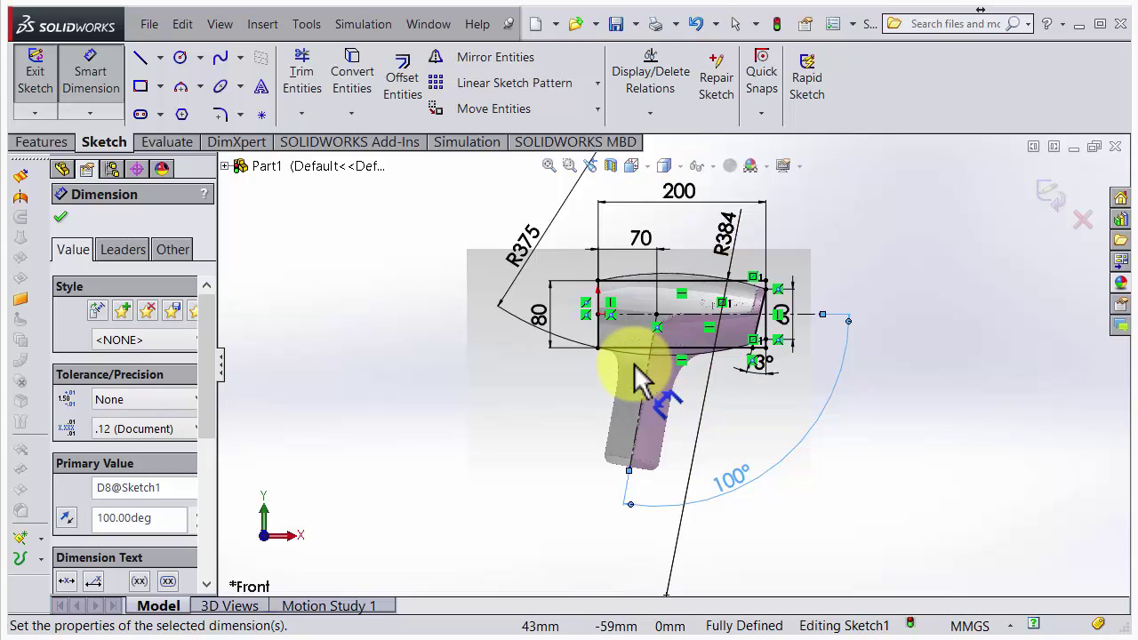
# - Dimension the handle centerline's length between its two endpoints as 188 mm and place the dimension clear of the handle on its grey side
pyautogui.scroll(-1, 634, 363)
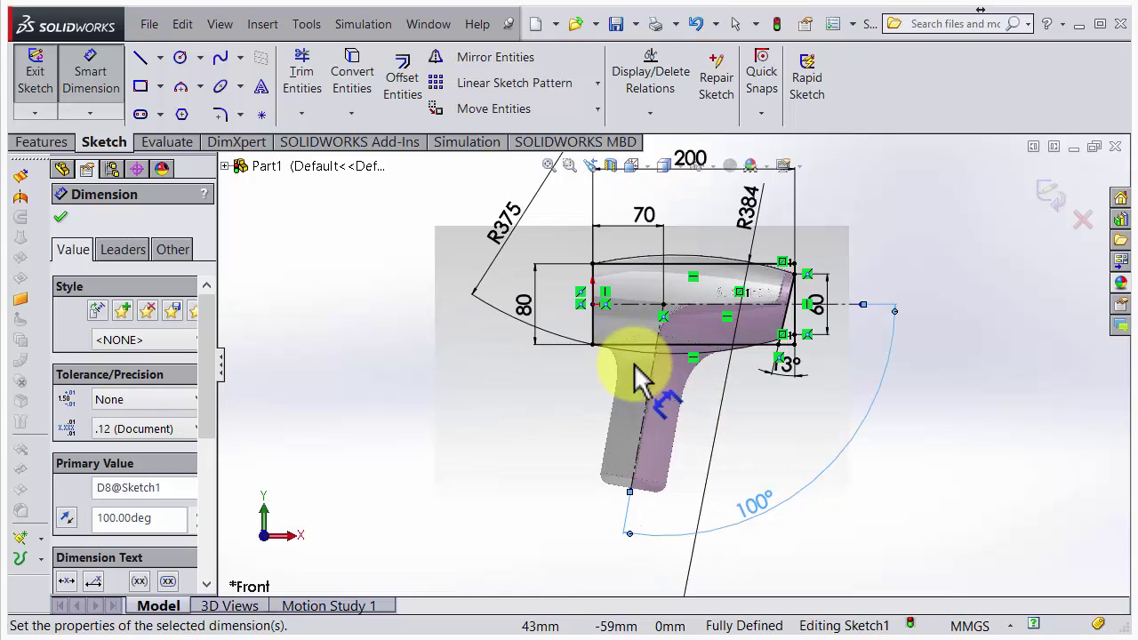
pyautogui.scroll(-1, 634, 363)
pyautogui.click(672, 293)
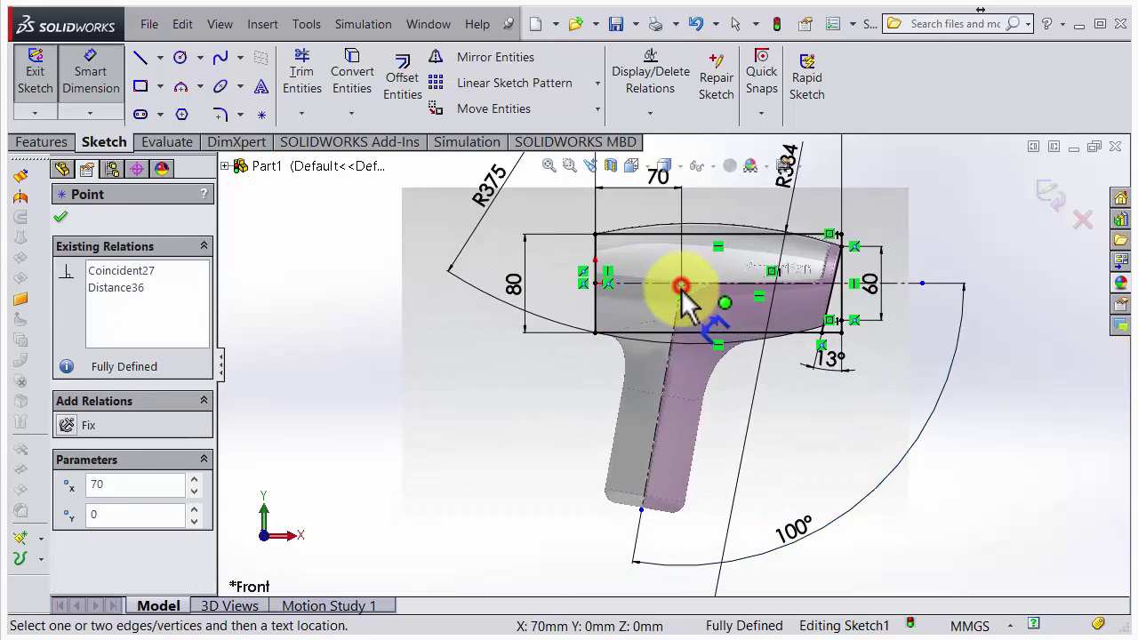
pyautogui.click(642, 509)
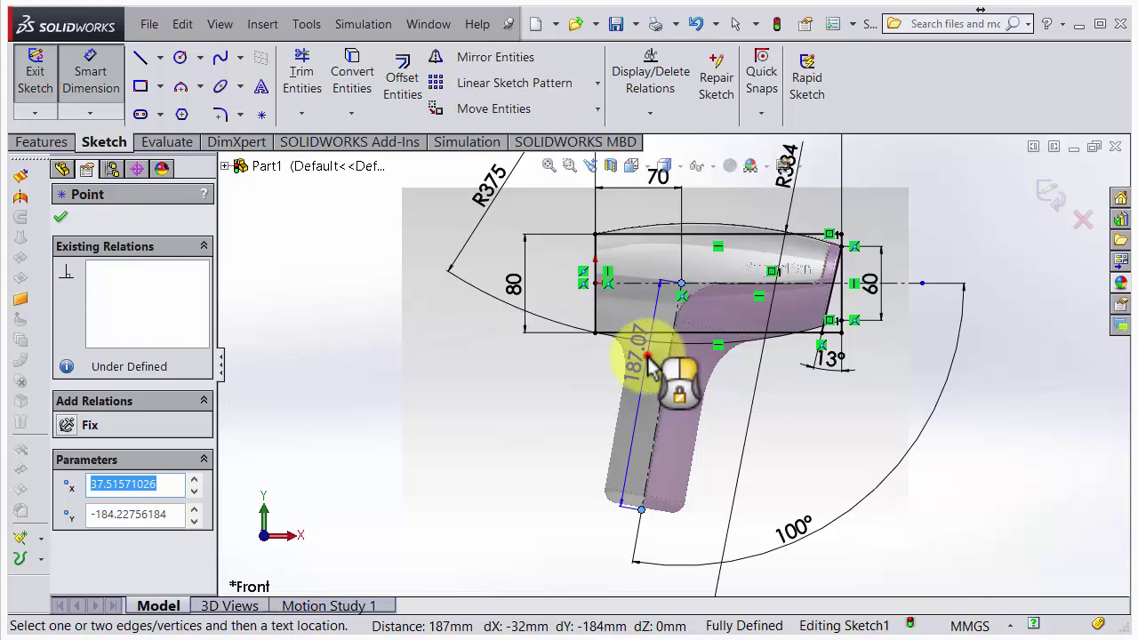
pyautogui.click(649, 362)
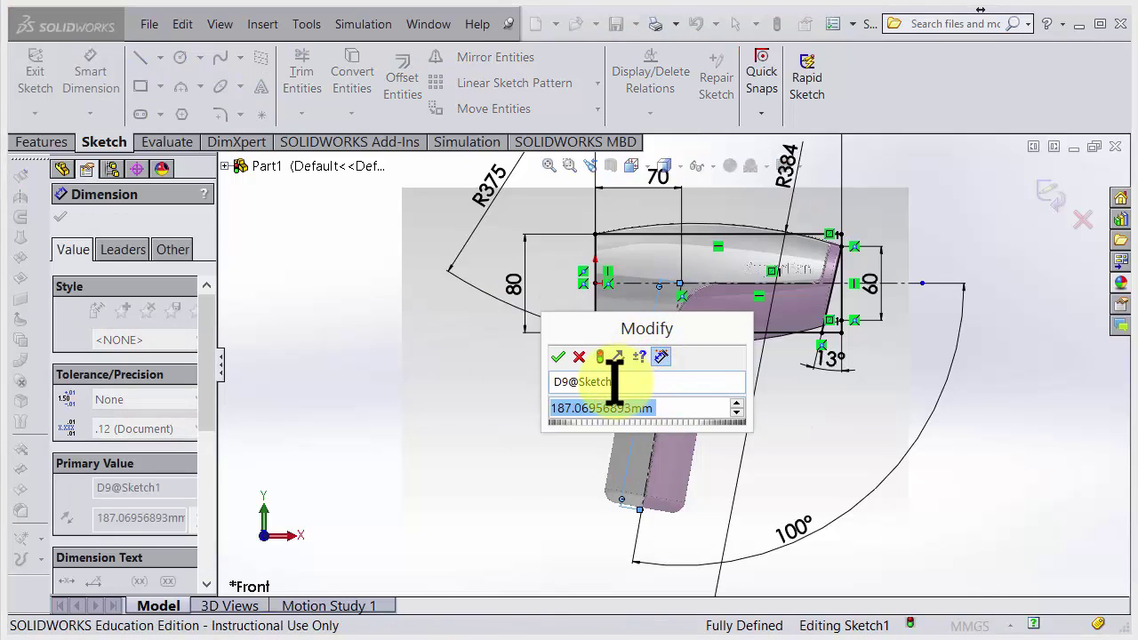
pyautogui.write('188')
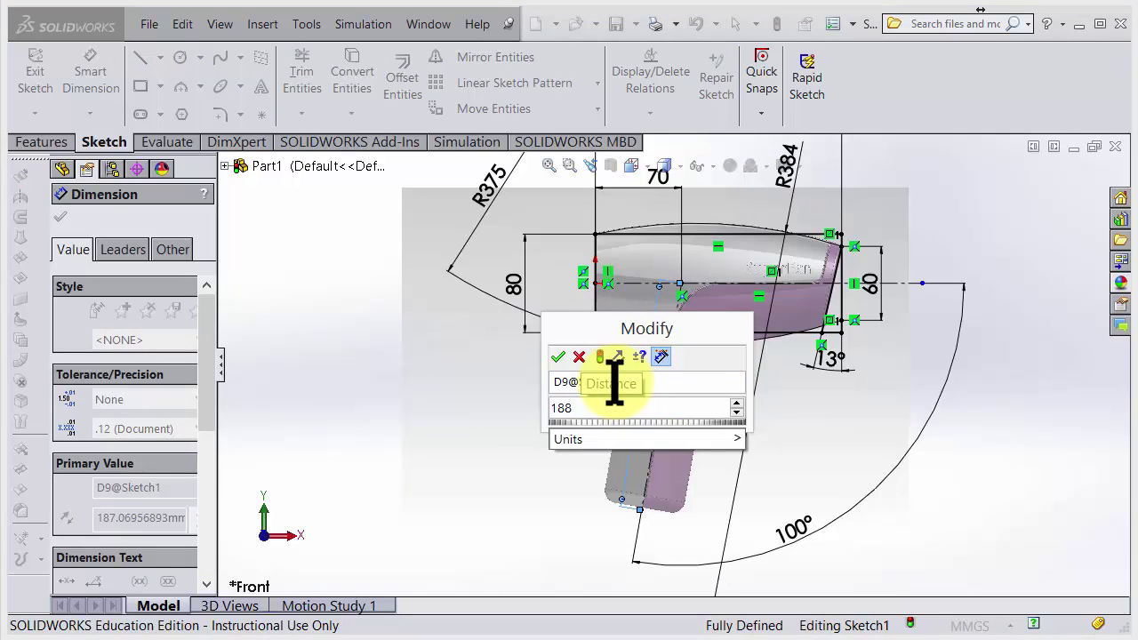
pyautogui.press('Return')
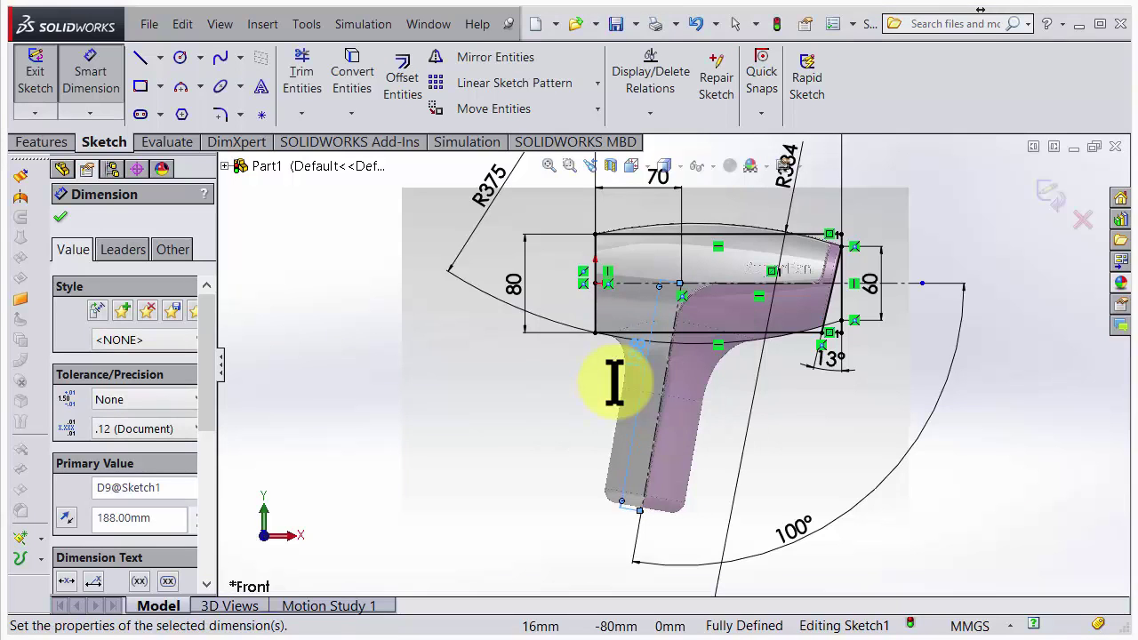
pyautogui.moveTo(646, 350); pyautogui.dragTo(555, 390)
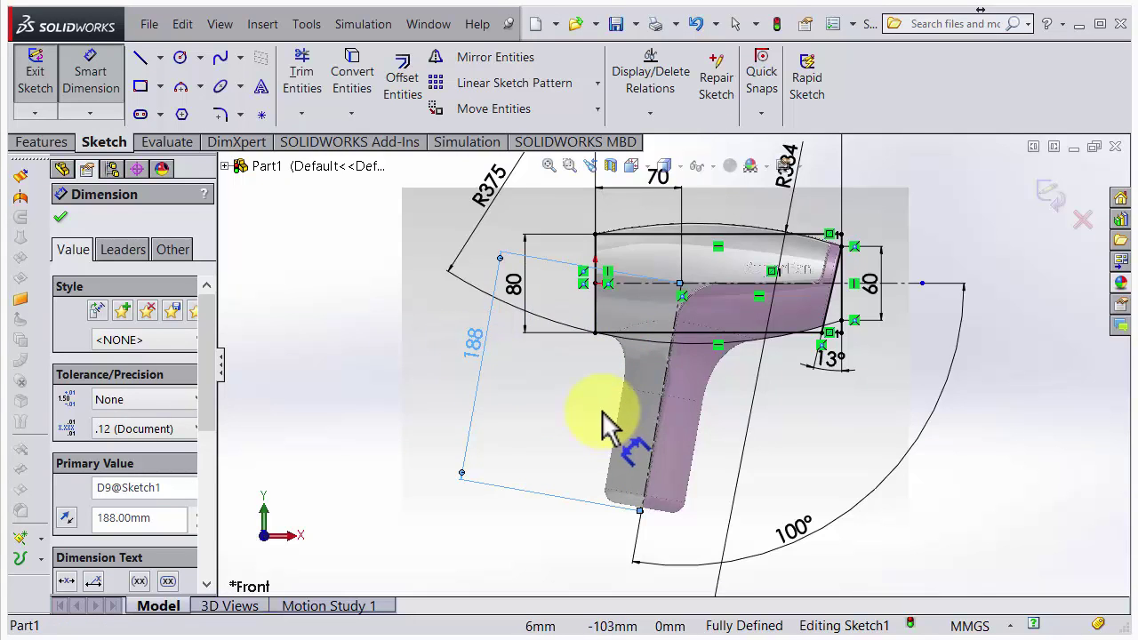
pyautogui.scroll(-1, 597, 416)
pyautogui.scroll(1, 593, 417)
pyautogui.click(569, 431)
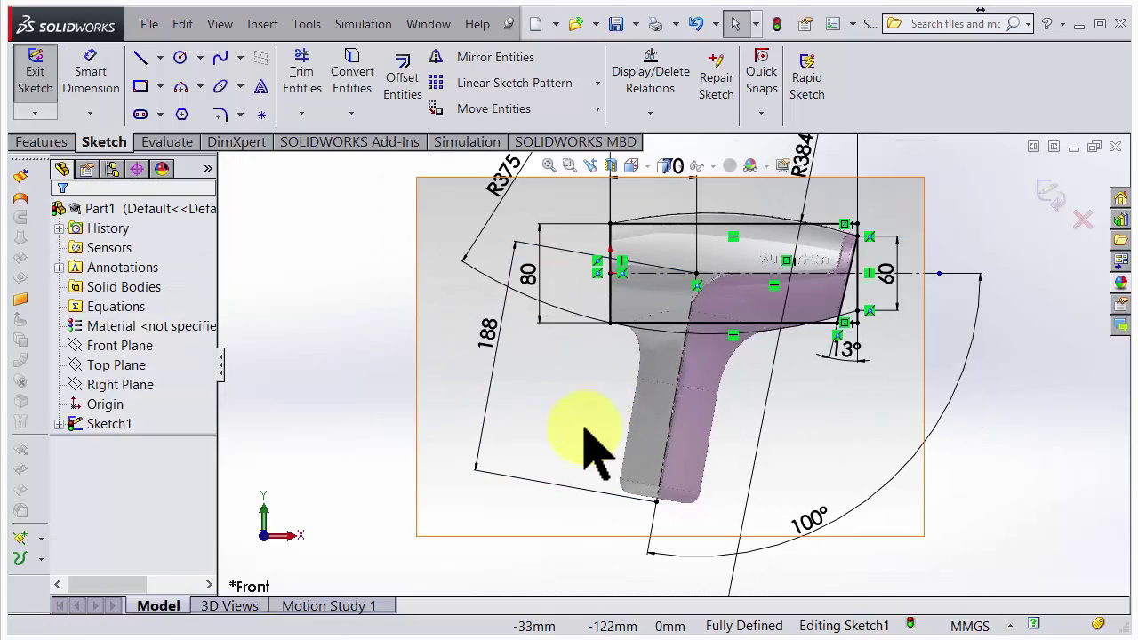
# - Set the handle centerline's length dimension to 186 mm
pyautogui.scroll(1, 648, 449)
pyautogui.scroll(-1, 729, 356)
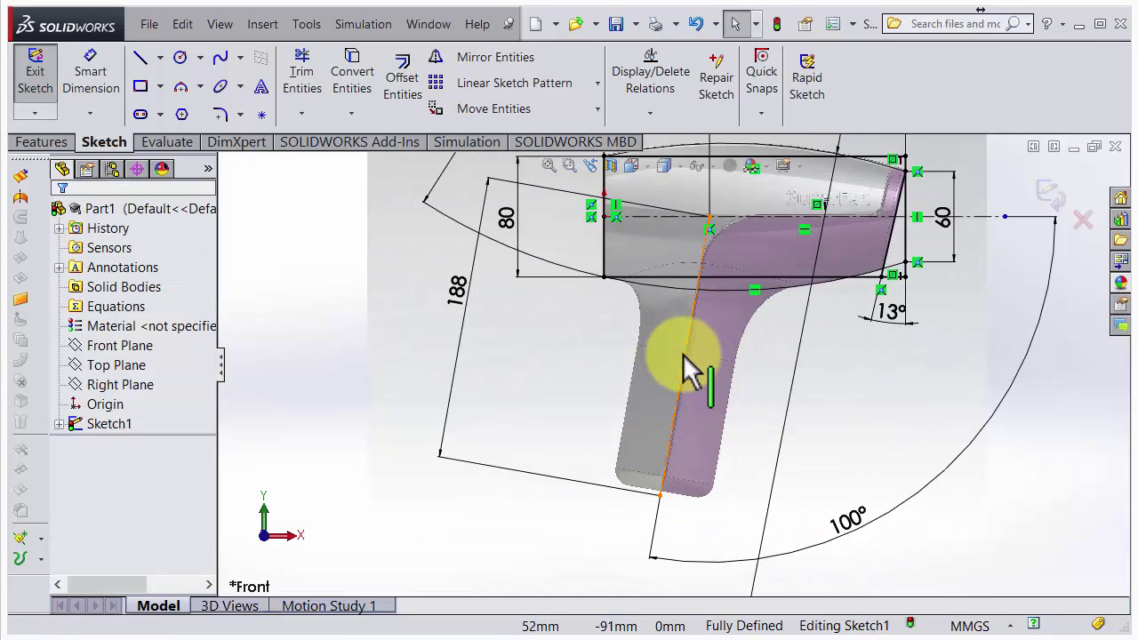
pyautogui.scroll(-3, 681, 360)
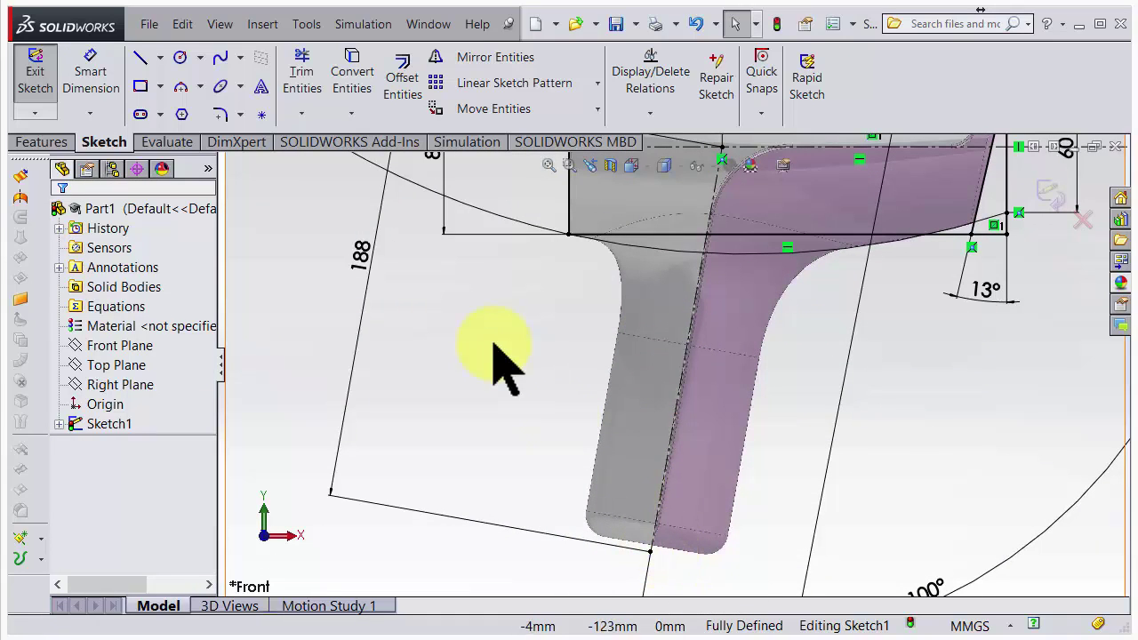
pyautogui.doubleClick(360, 254)
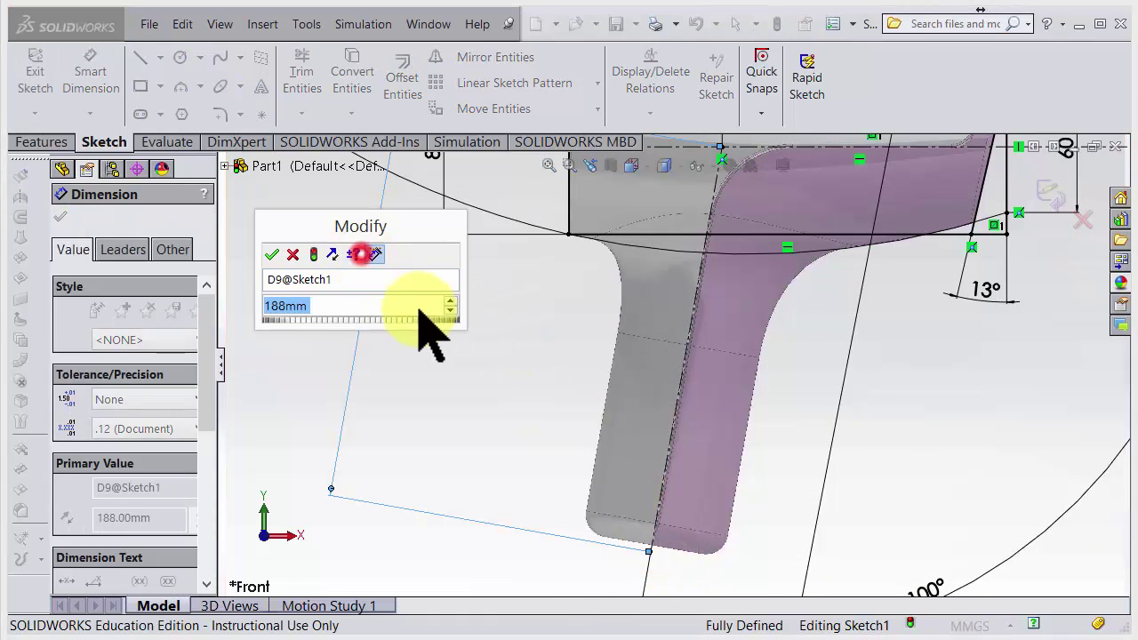
pyautogui.write('186')
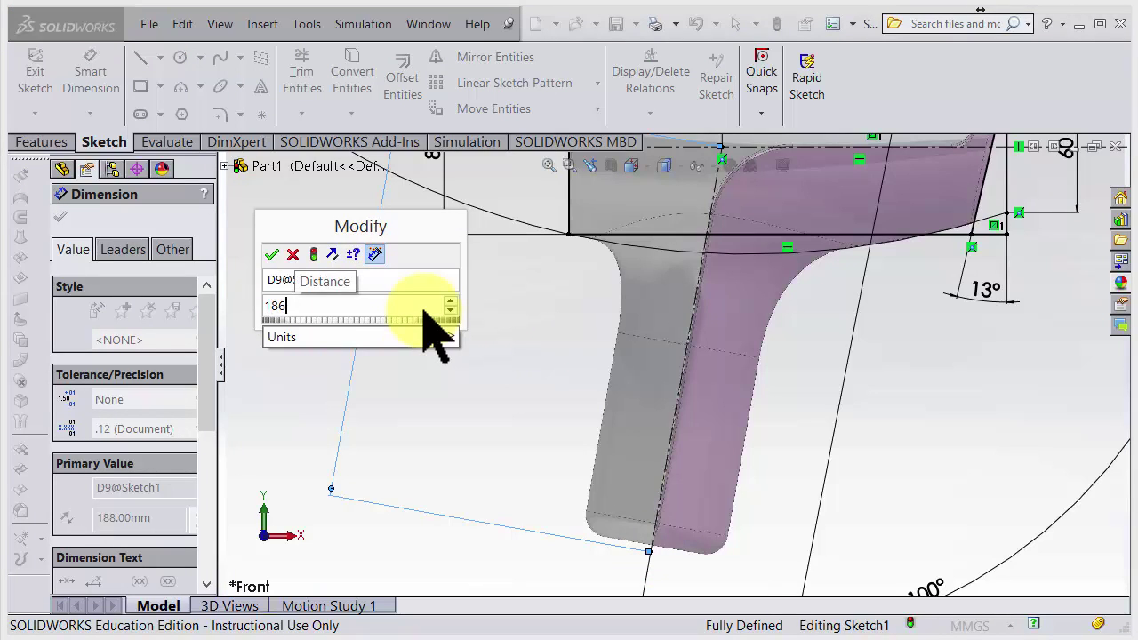
pyautogui.press('Return')
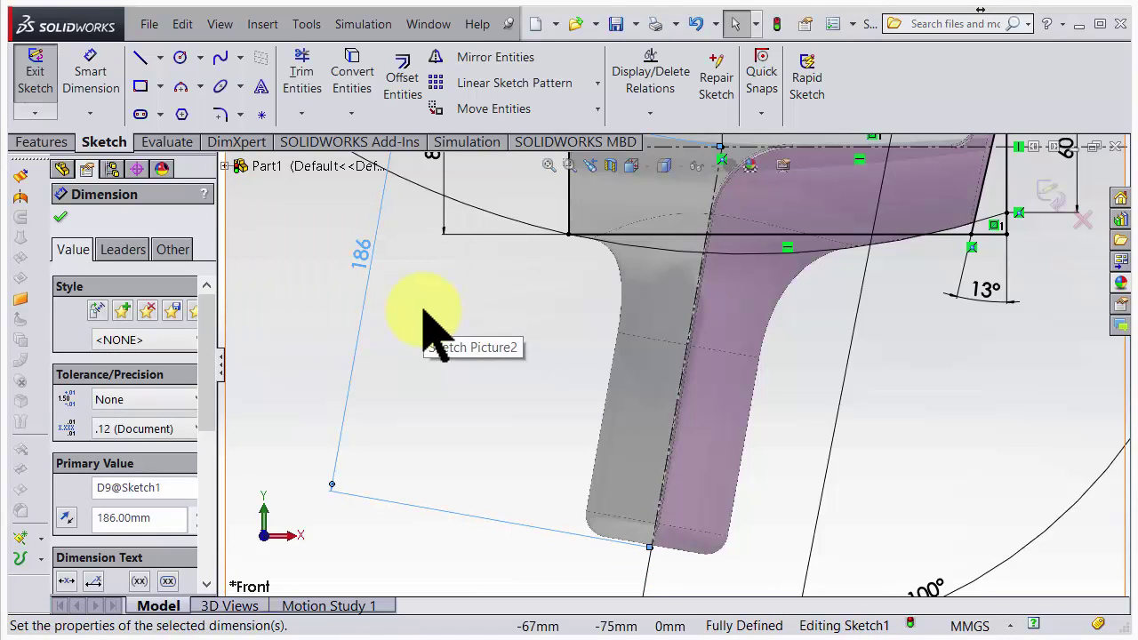
# - Sketch two slanted lines about 105 mm long, one along each straight side edge of the handle, ending just past its bottom
pyautogui.click(139, 58)
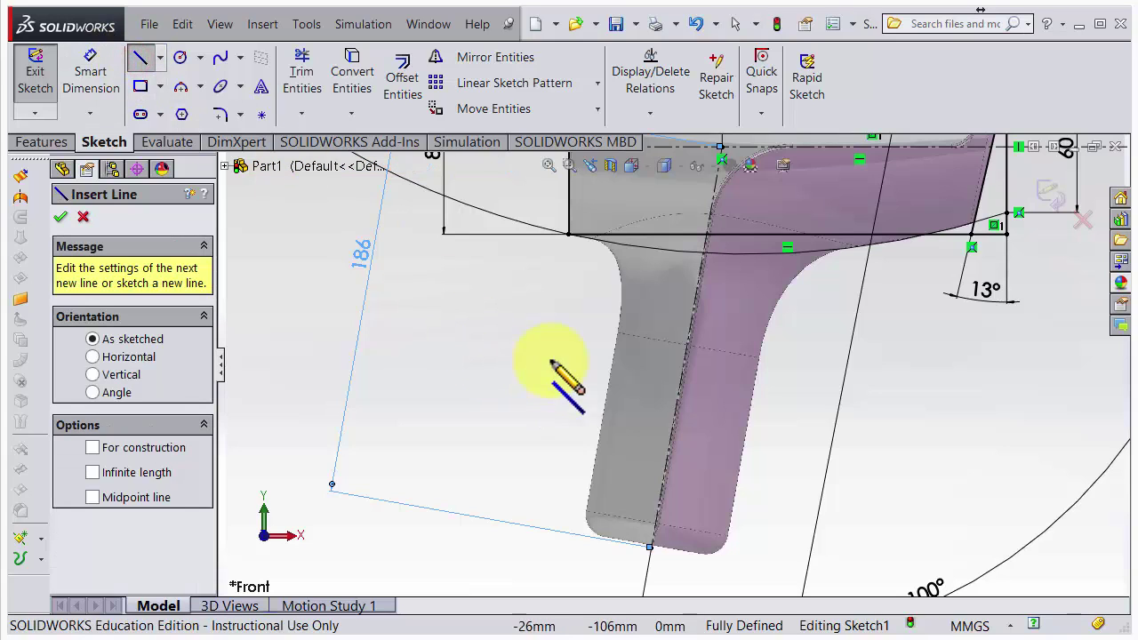
pyautogui.click(620, 331)
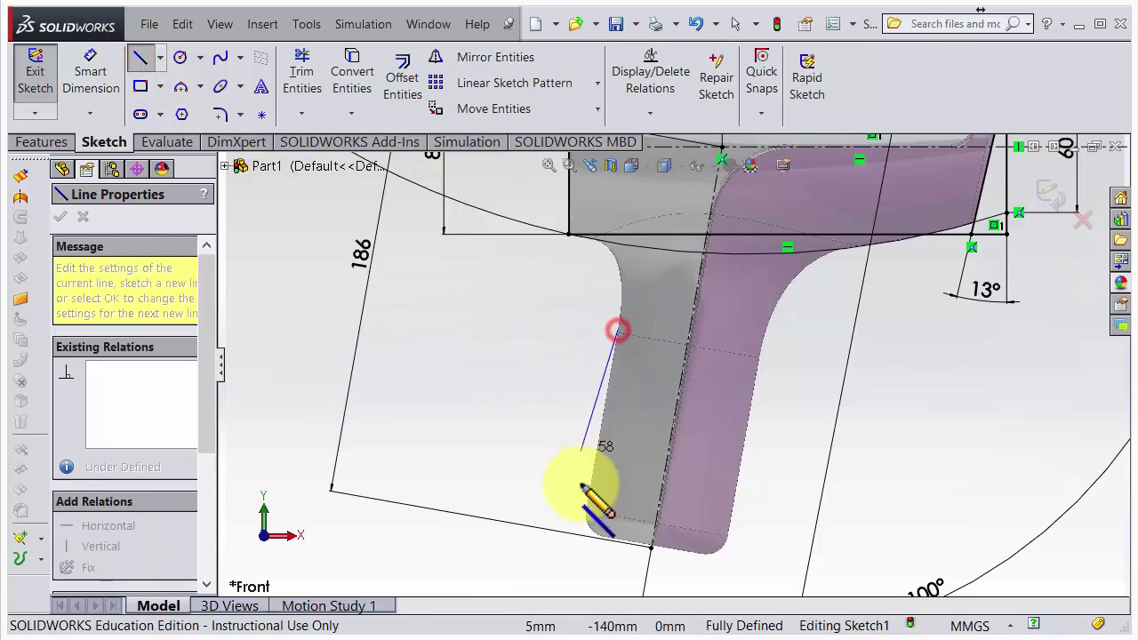
pyautogui.click(580, 556)
pyautogui.press('Escape')
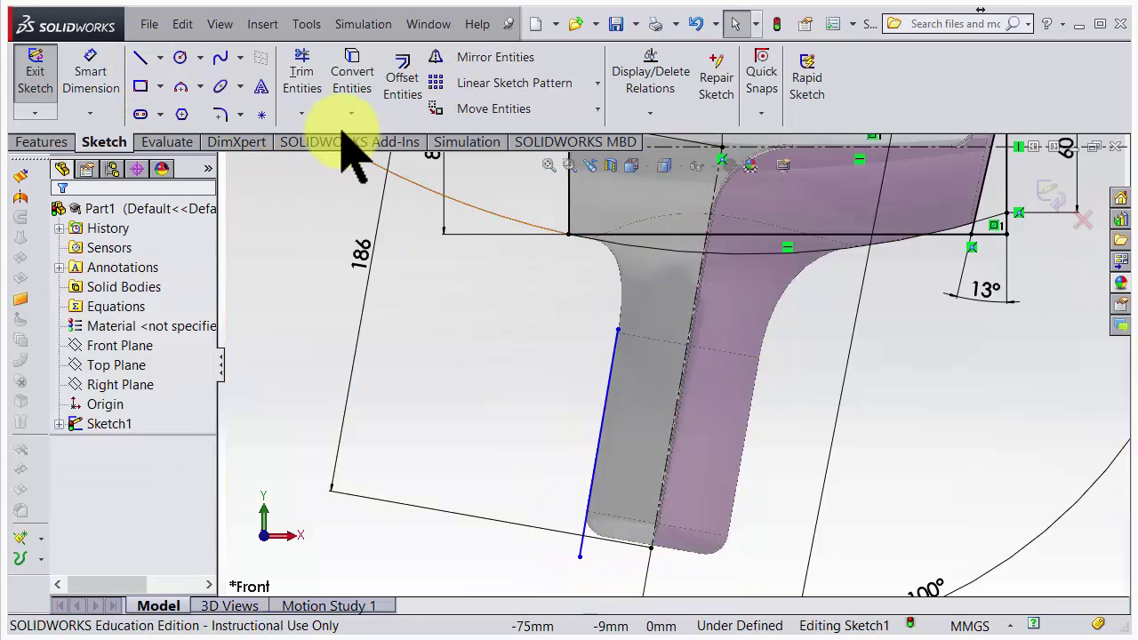
pyautogui.click(140, 57)
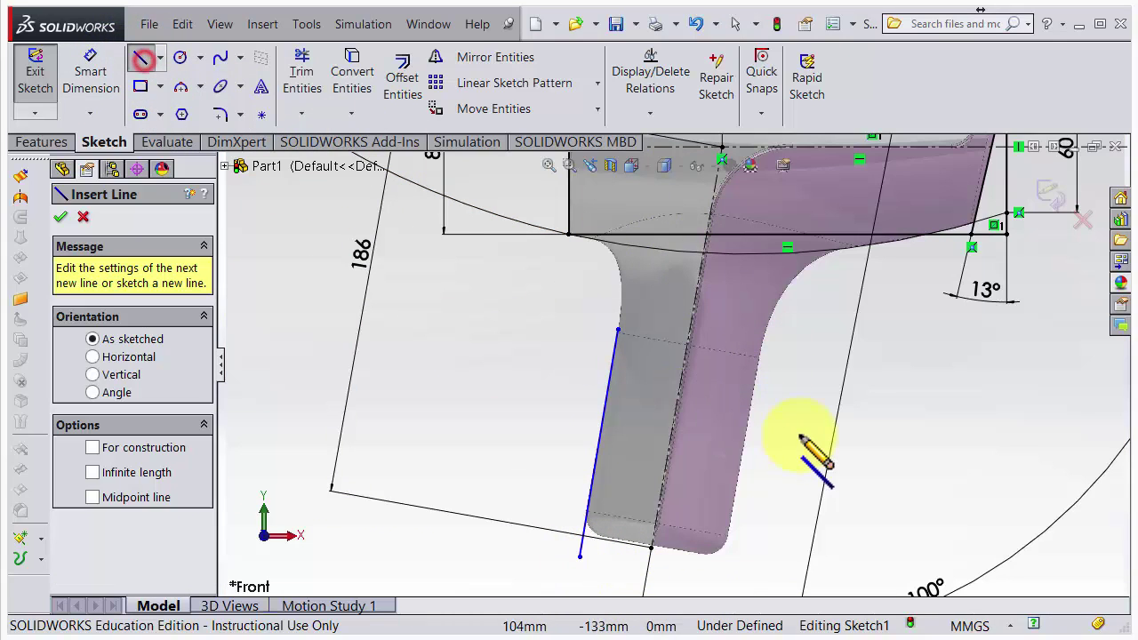
pyautogui.click(757, 353)
pyautogui.click(723, 580)
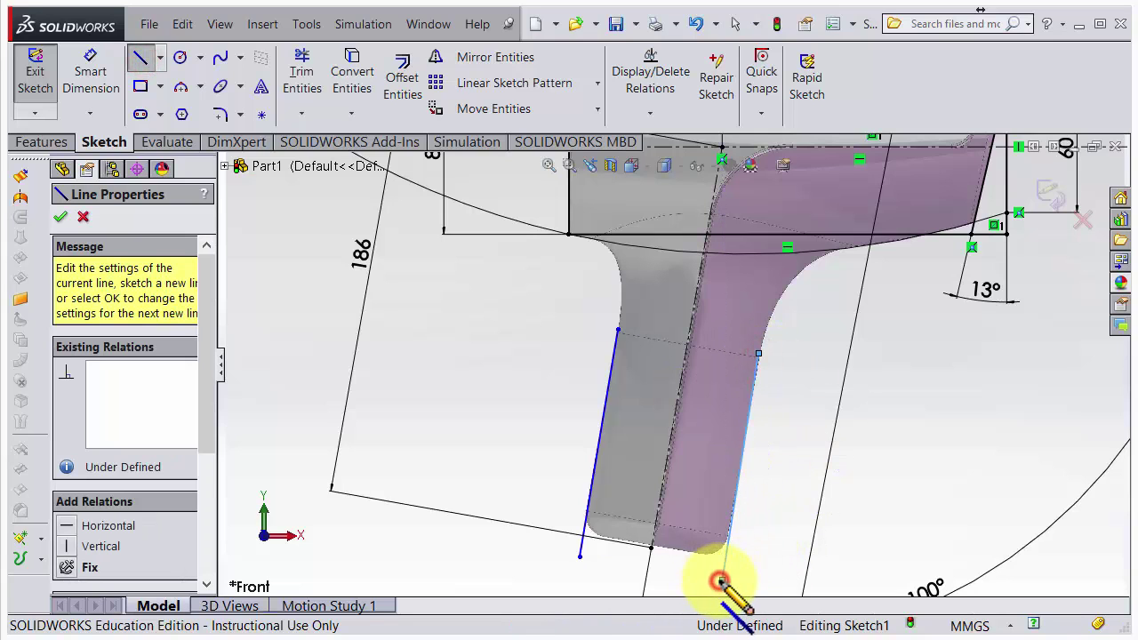
pyautogui.press('Escape')
# - Make the two handle side lines parallel to the handle centerline and symmetric about it
pyautogui.scroll(3, 794, 470)
pyautogui.scroll(-2, 783, 441)
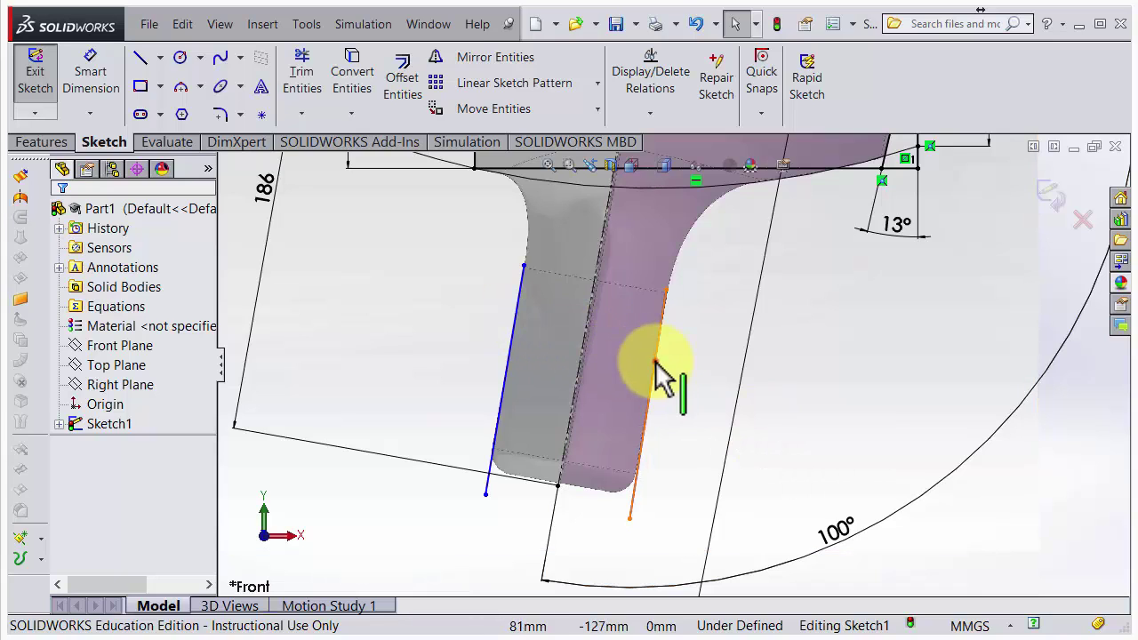
pyautogui.click(657, 364)
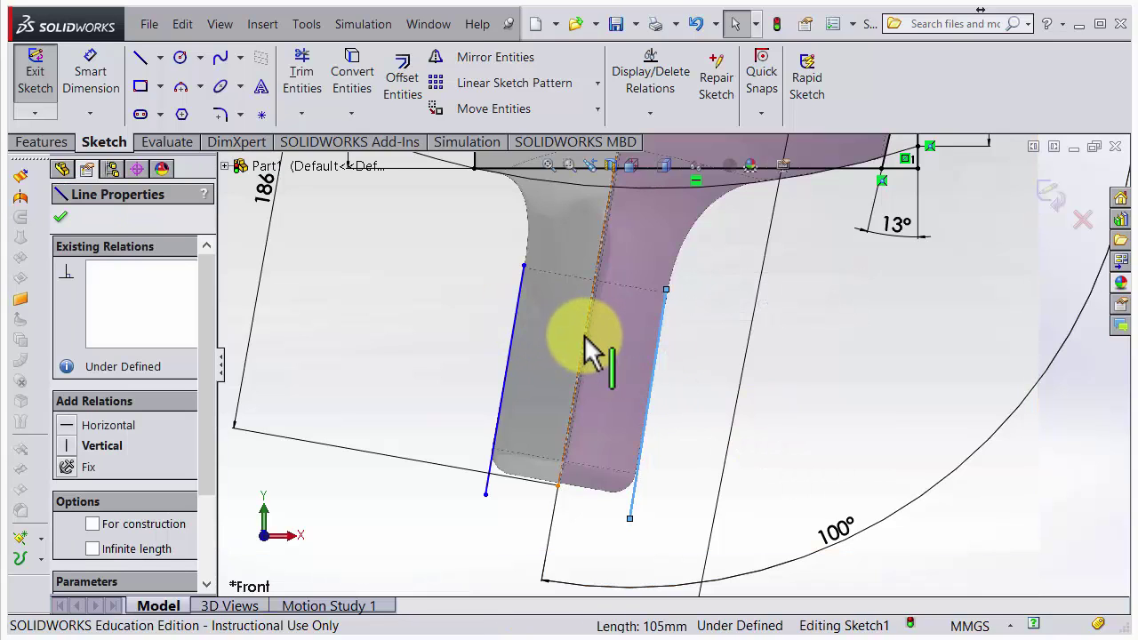
pyautogui.keyDown('ctrl'); pyautogui.click(590, 336); pyautogui.keyUp('ctrl')
pyautogui.keyDown('ctrl'); pyautogui.click(518, 299); pyautogui.keyUp('ctrl')
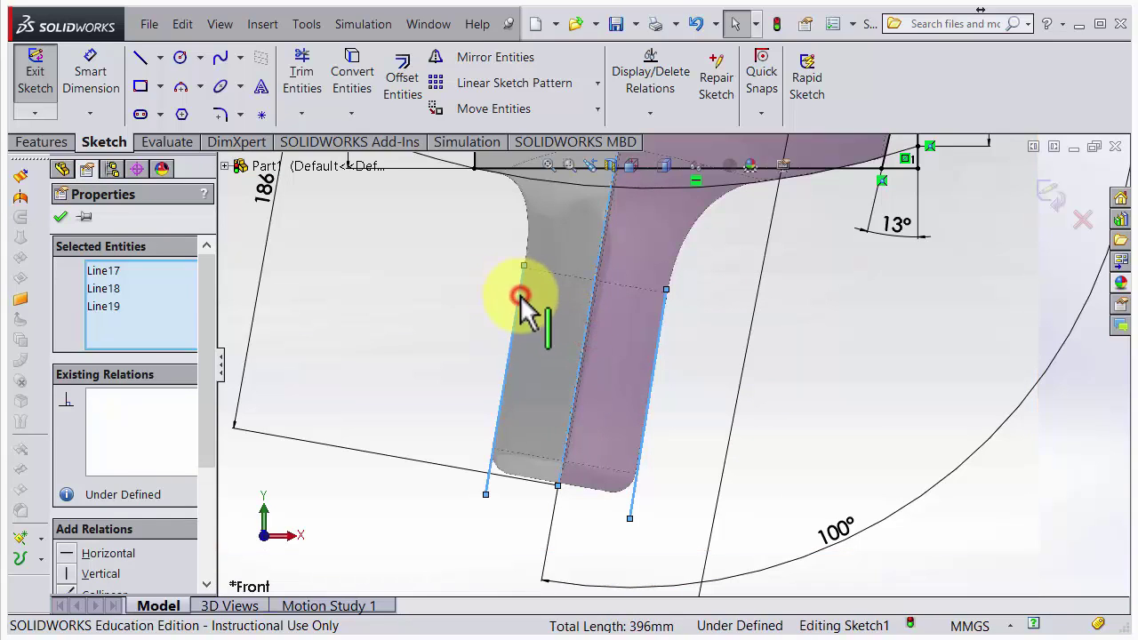
pyautogui.moveTo(214, 302); pyautogui.dragTo(213, 432)
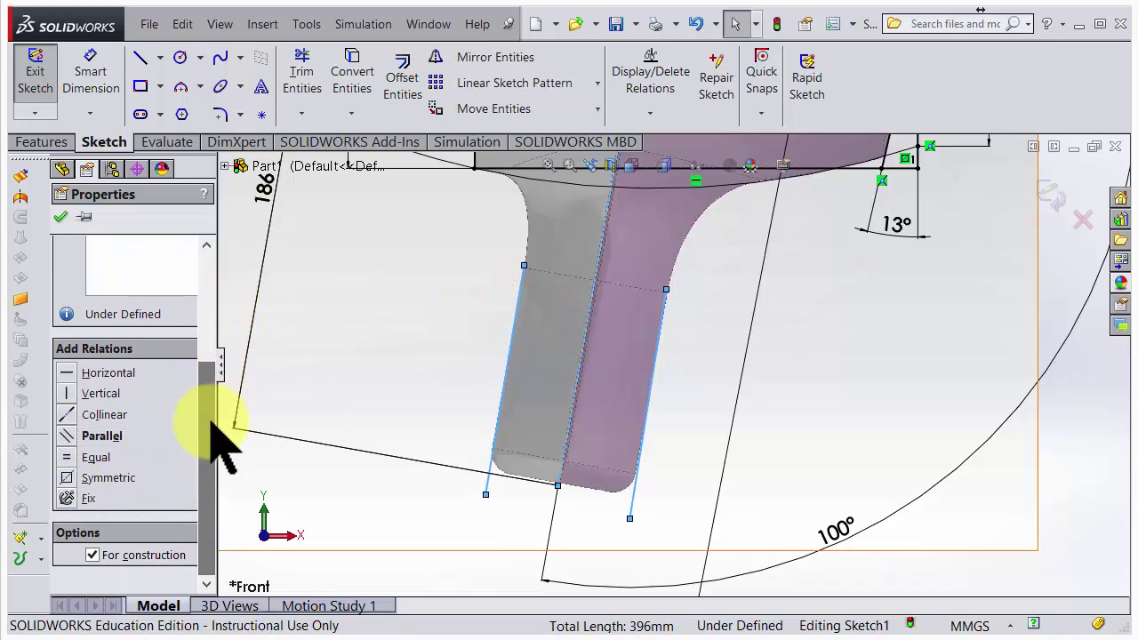
pyautogui.click(71, 436)
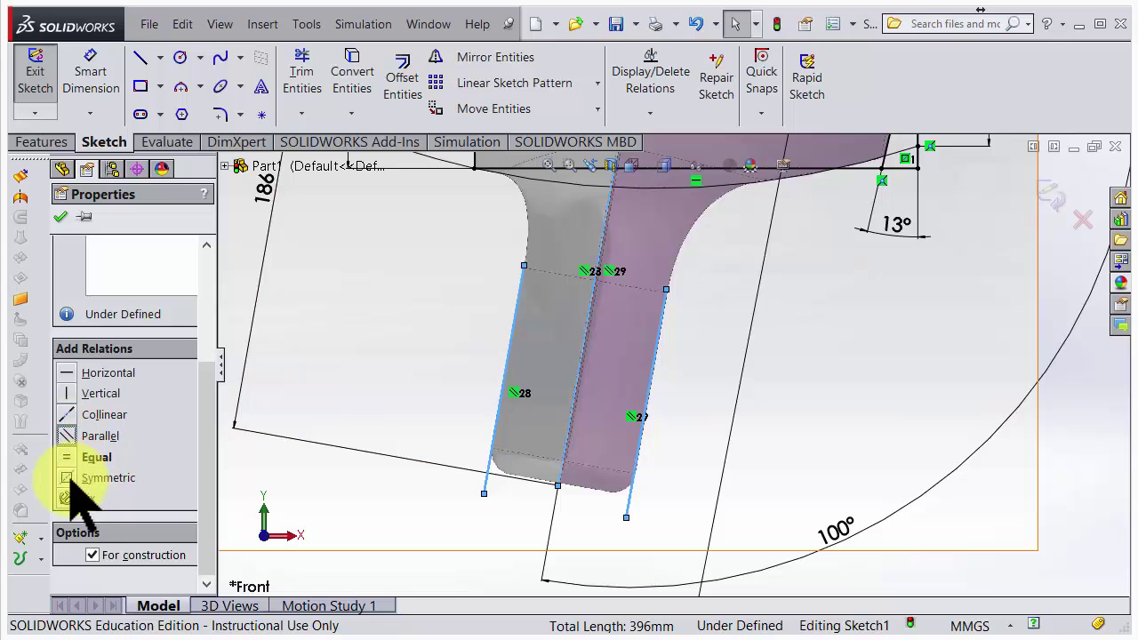
pyautogui.click(61, 217)
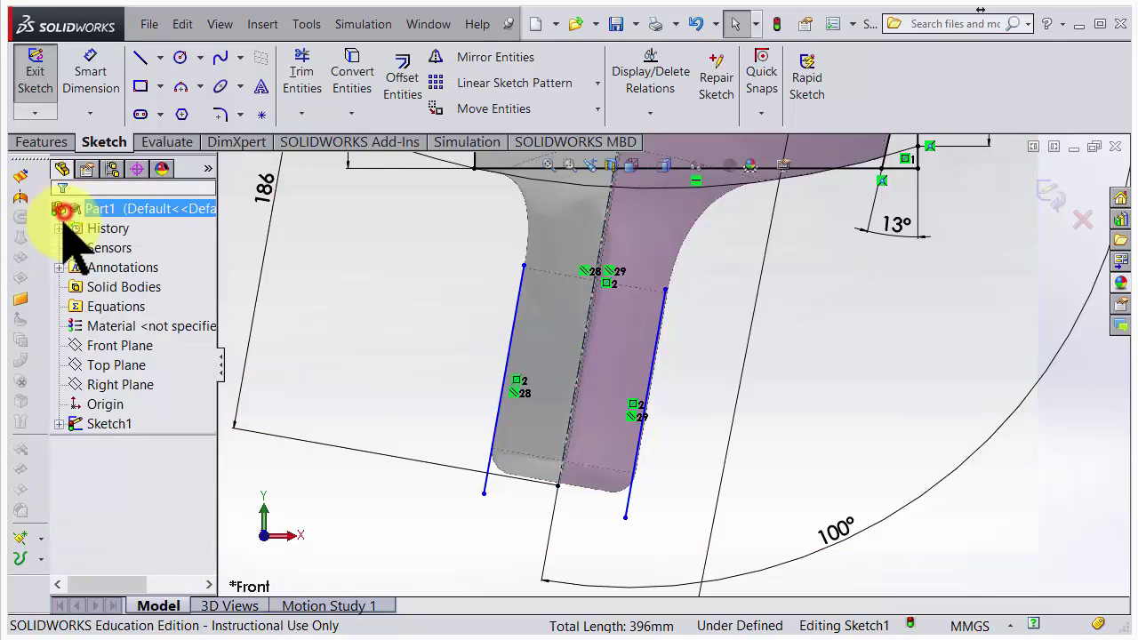
# - Extend the right handle side line's lower end to about X 67.4 mm, Y -206.4 mm, and sketch a slanted line across both side lines below the handle
pyautogui.moveTo(625, 518)
pyautogui.mouseDown()
pyautogui.moveTo(678, 524)
pyautogui.moveTo(645, 504)
pyautogui.moveTo(655, 543)
pyautogui.moveTo(617, 523)
pyautogui.moveTo(625, 536)
pyautogui.mouseUp()
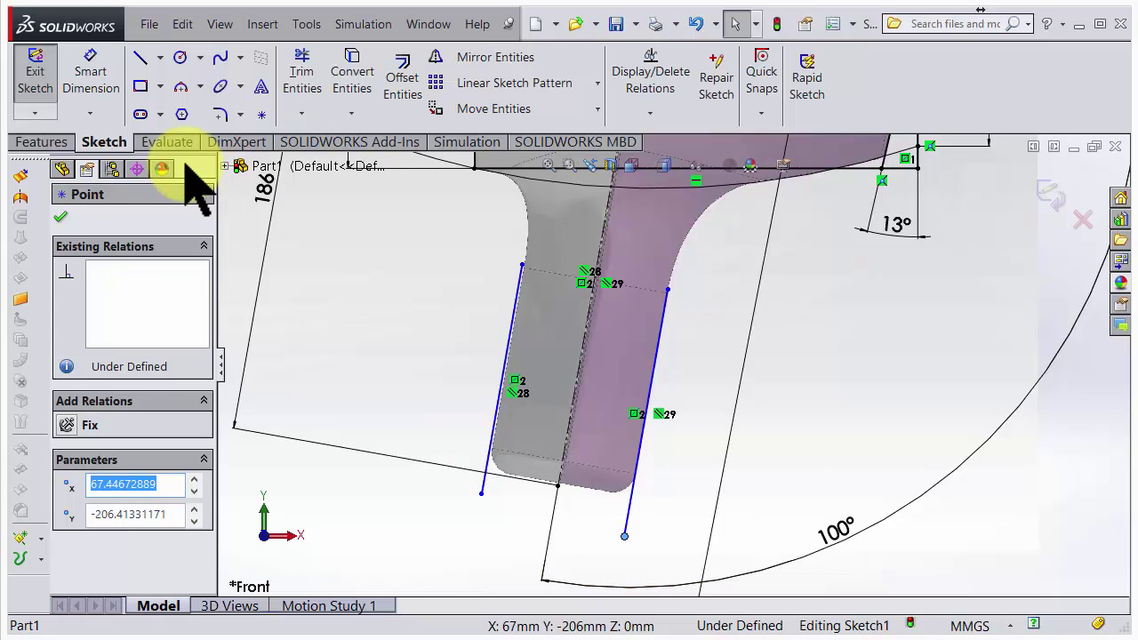
pyautogui.click(140, 57)
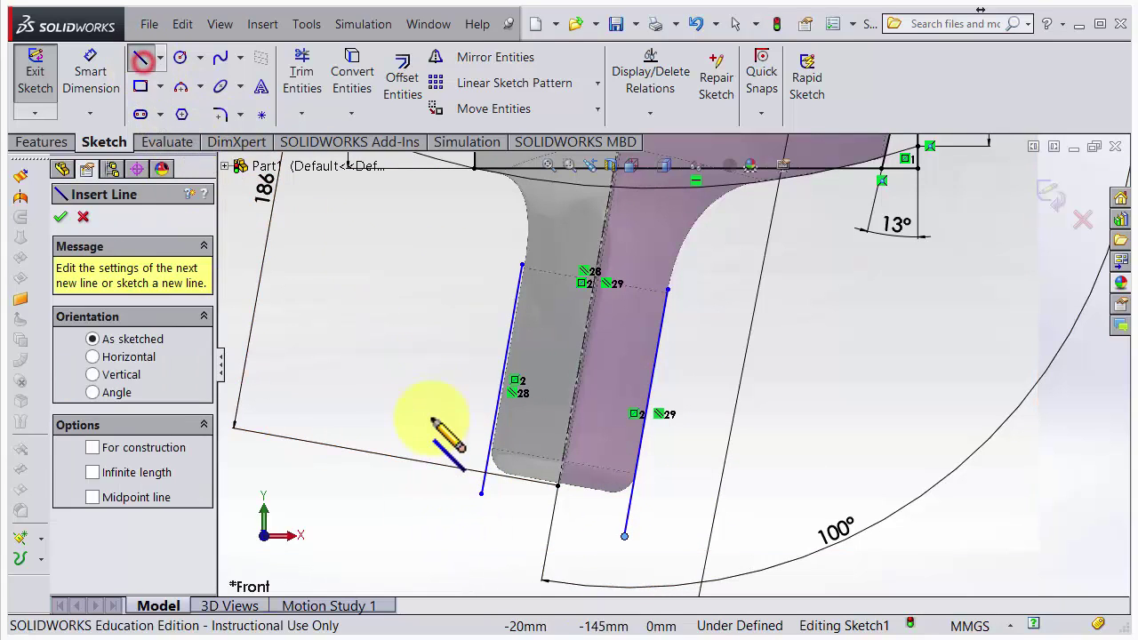
pyautogui.click(394, 457)
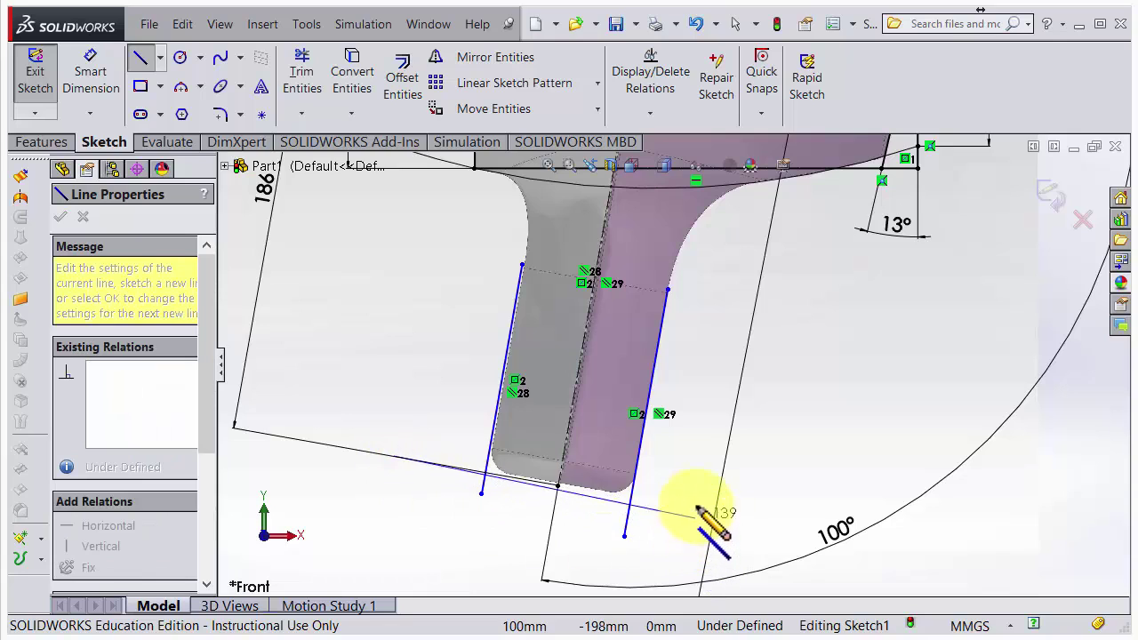
pyautogui.click(682, 522)
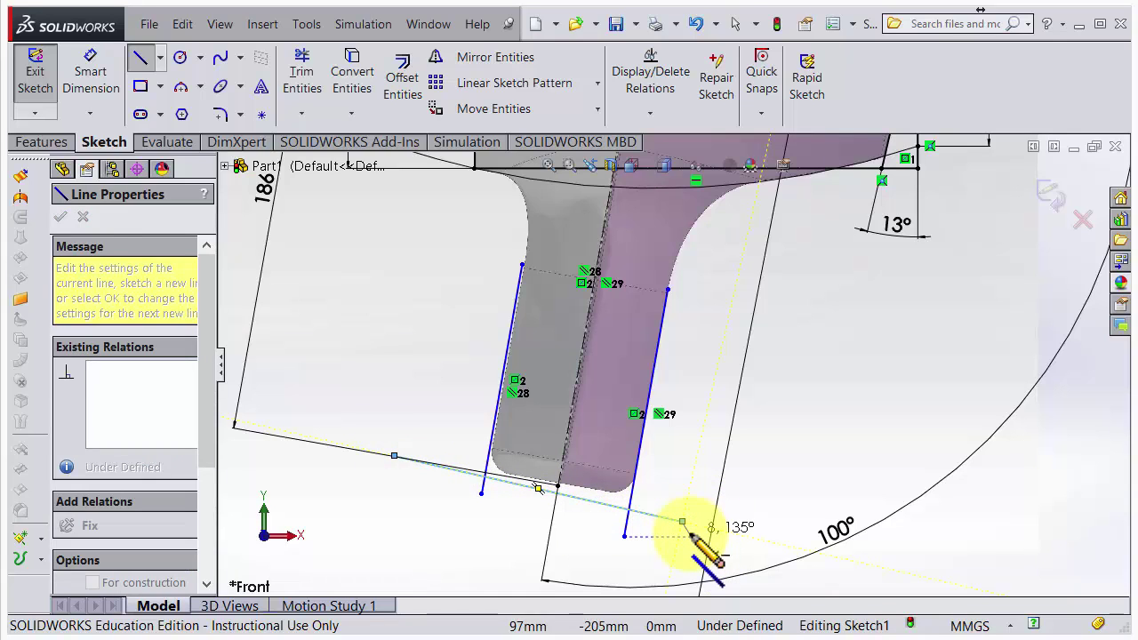
pyautogui.press('Escape')
pyautogui.scroll(-5, 586, 490)
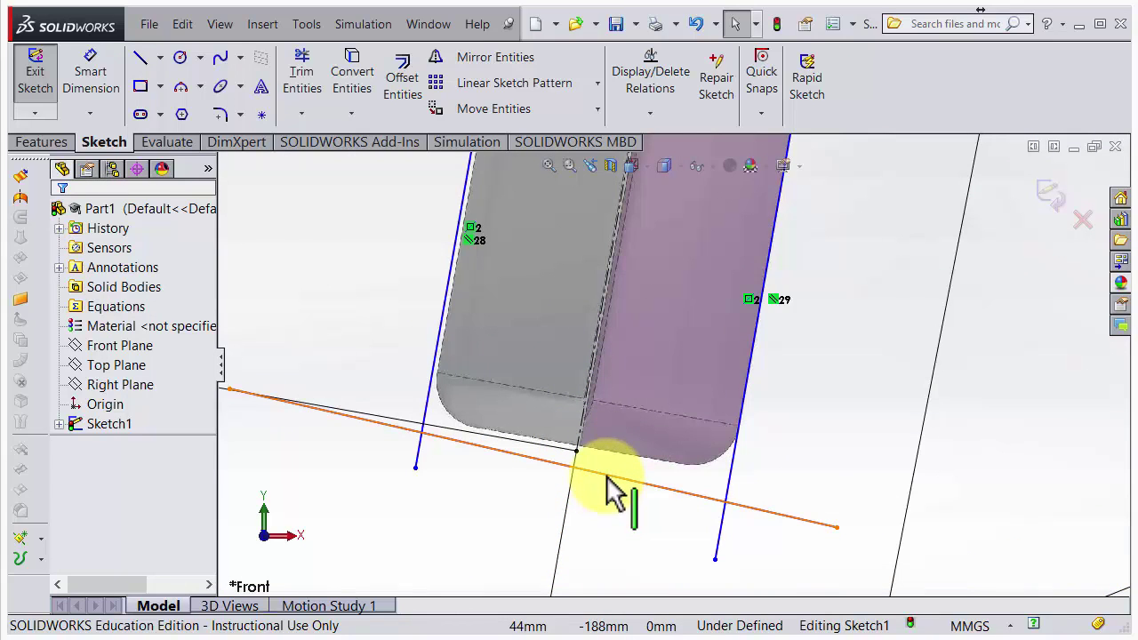
# - Make the midpoint of the slanted line below the handle coincident with the handle centerline's lower end
pyautogui.rightClick(607, 478)
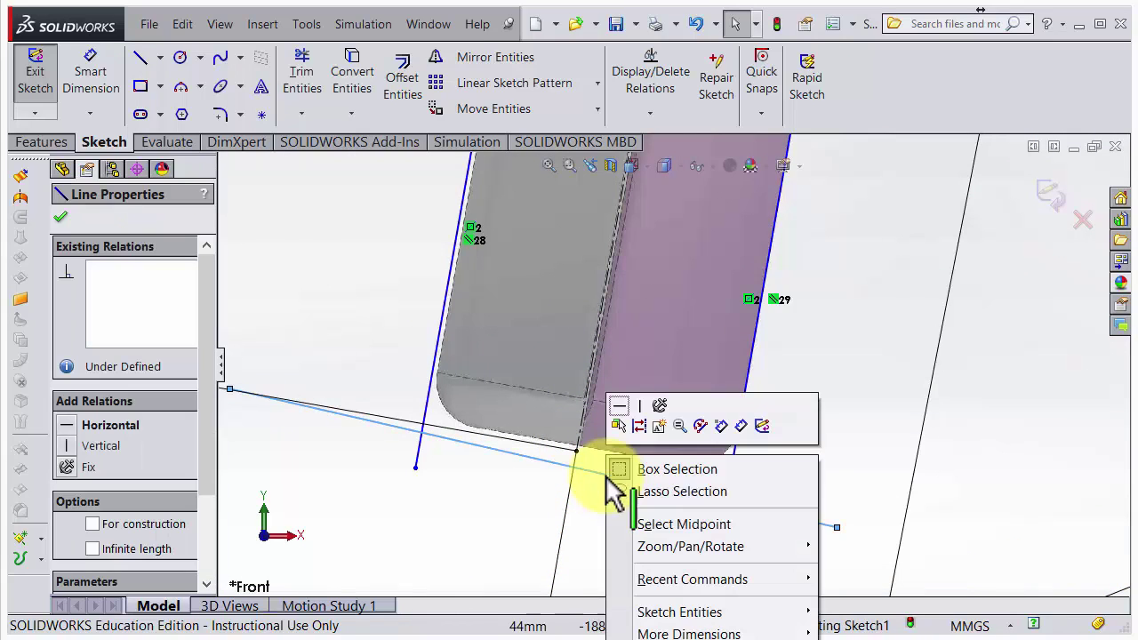
pyautogui.click(657, 523)
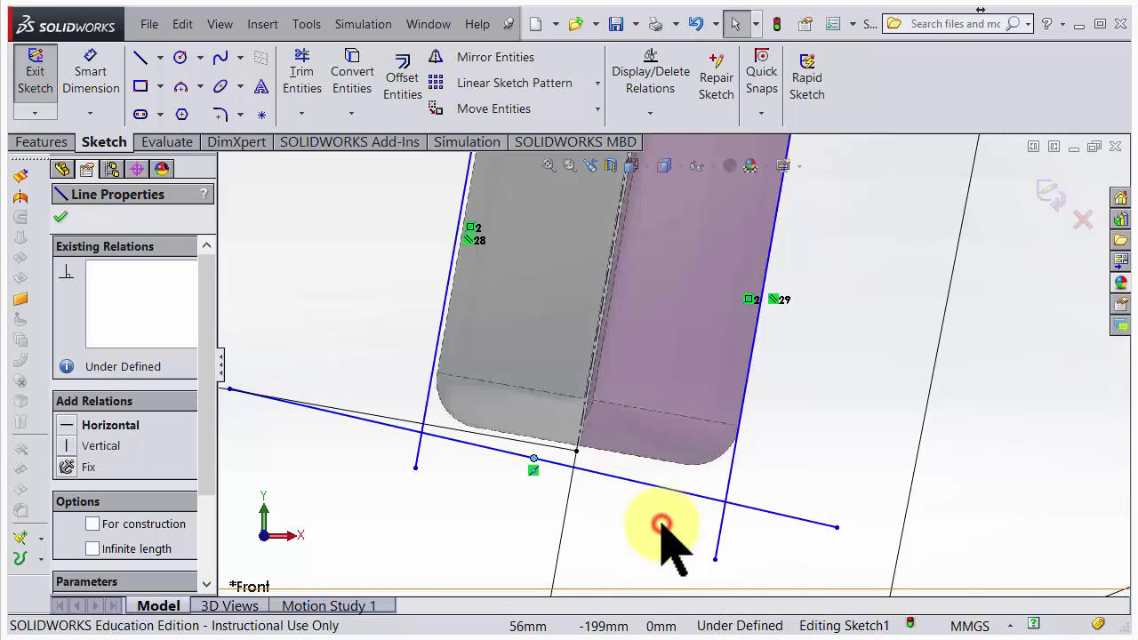
pyautogui.keyDown('ctrl'); pyautogui.click(576, 452); pyautogui.keyUp('ctrl')
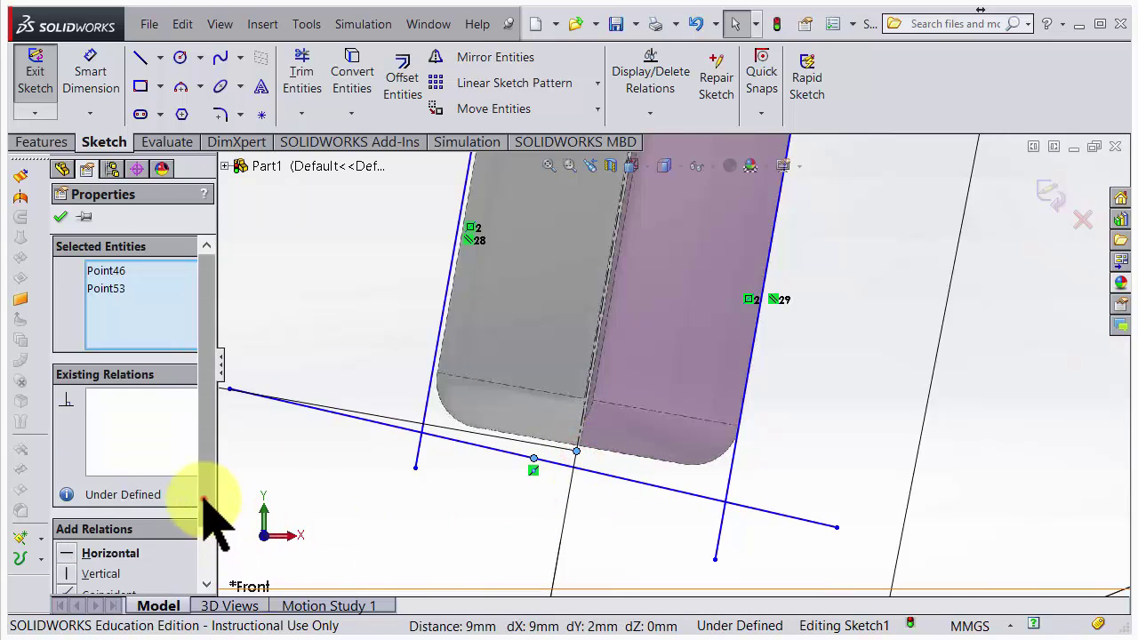
pyautogui.click(202, 500)
pyautogui.click(71, 532)
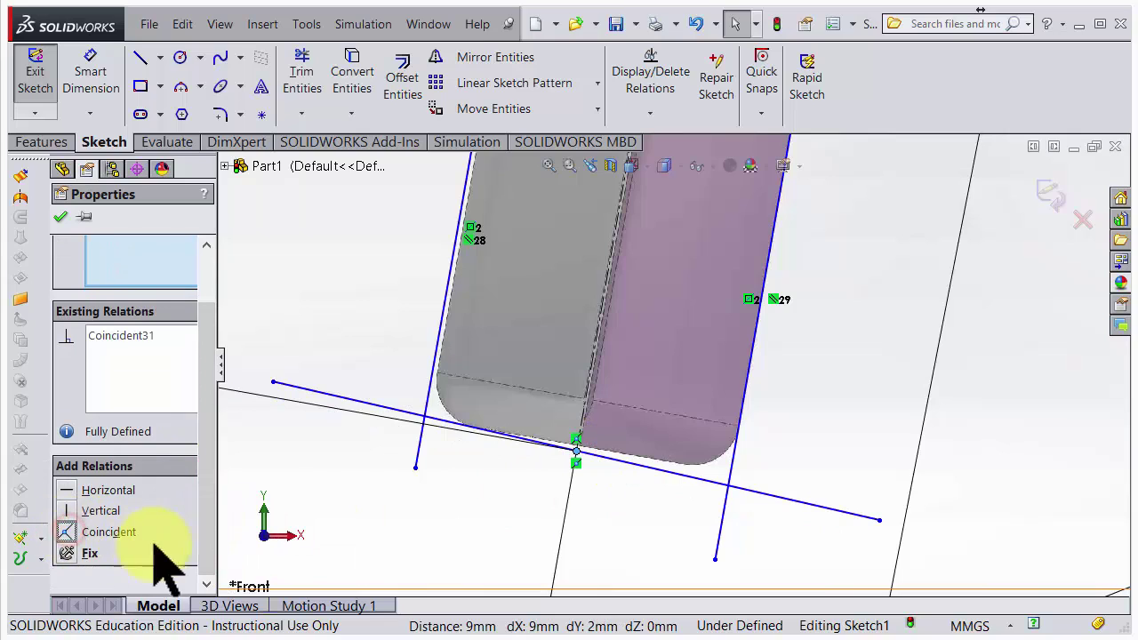
pyautogui.click(60, 217)
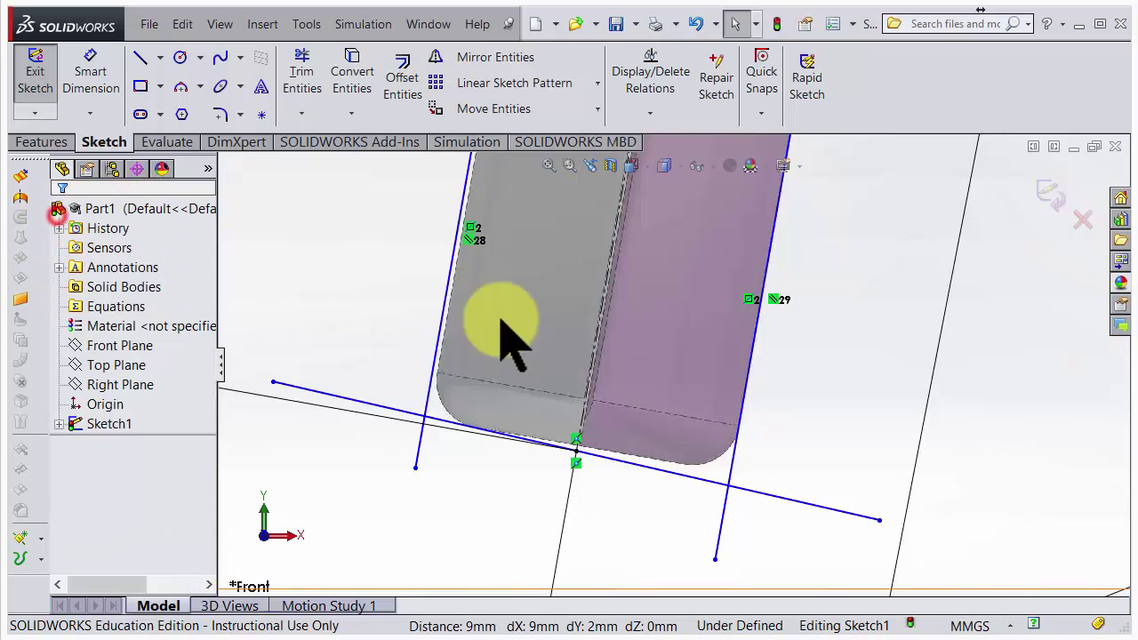
# - Make the handle's bottom line perpendicular to the handle centerline and trim the line ends overhanging the two bottom corners
pyautogui.click(591, 361)
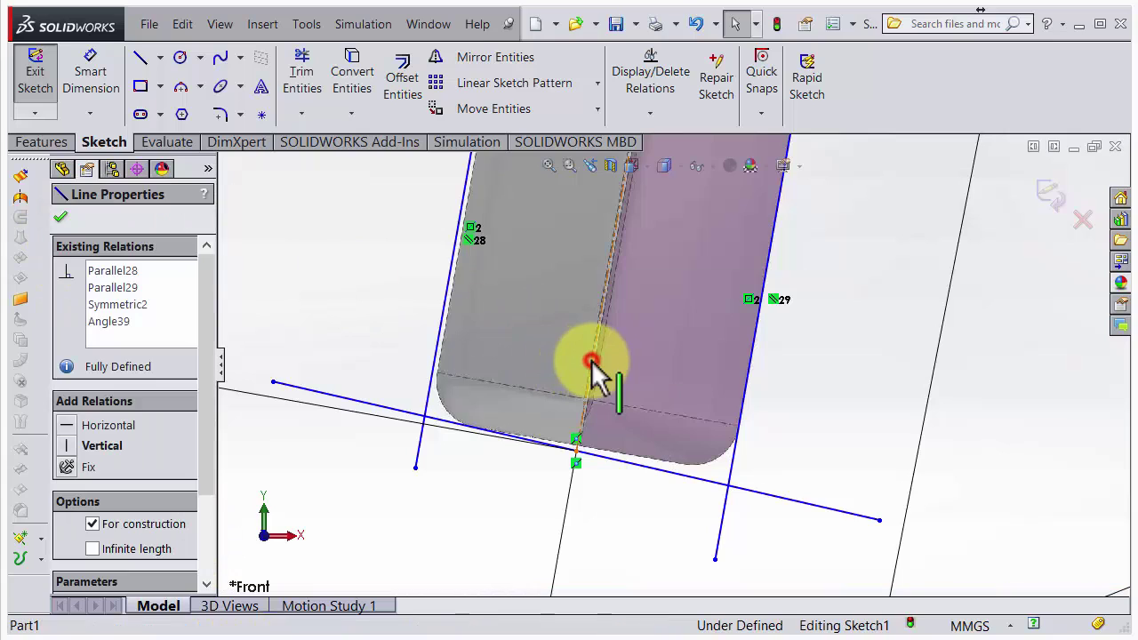
pyautogui.keyDown('ctrl'); pyautogui.click(650, 468); pyautogui.keyUp('ctrl')
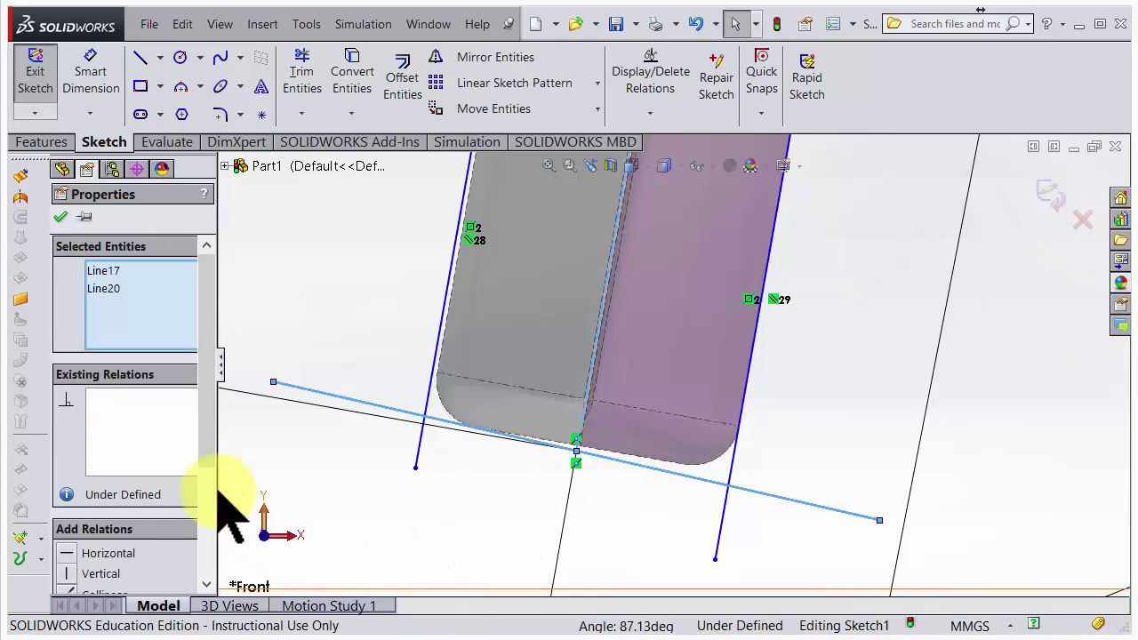
pyautogui.scroll(-5, 213, 454)
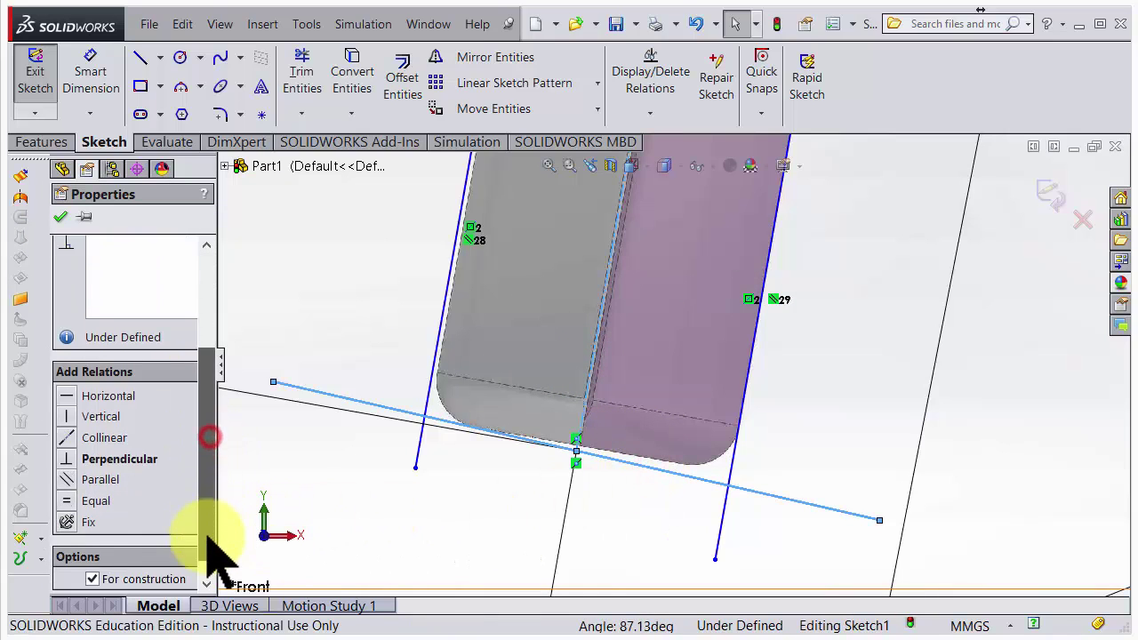
pyautogui.click(68, 447)
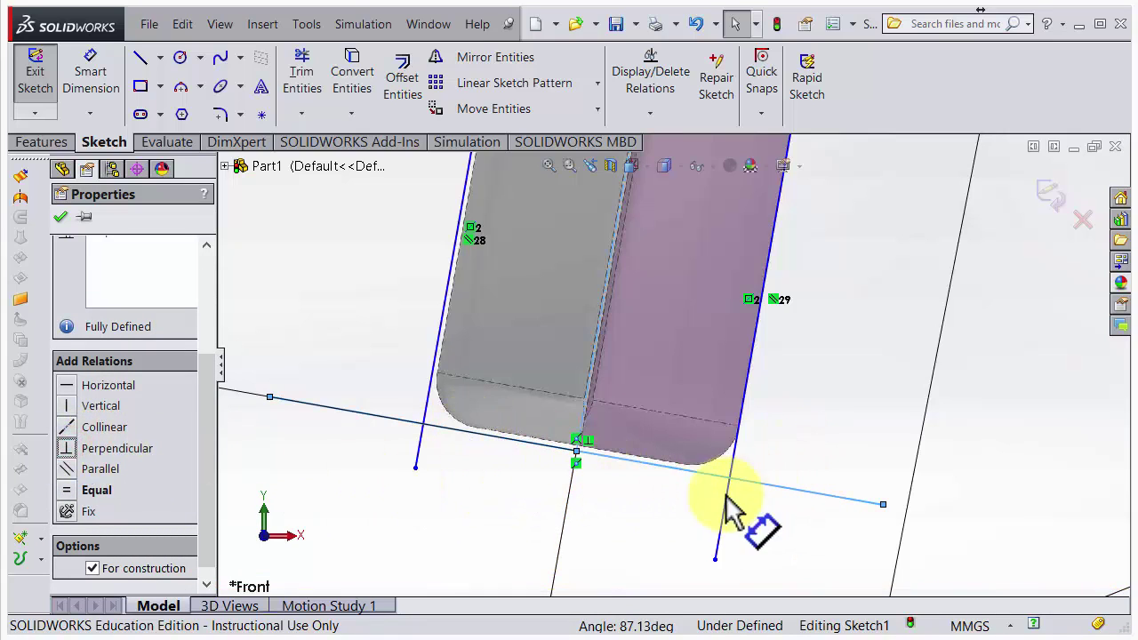
pyautogui.click(299, 82)
pyautogui.moveTo(355, 364)
pyautogui.mouseDown()
pyautogui.moveTo(422, 436)
pyautogui.moveTo(495, 490)
pyautogui.moveTo(685, 525)
pyautogui.moveTo(770, 489)
pyautogui.moveTo(851, 414)
pyautogui.moveTo(808, 483)
pyautogui.mouseUp()
# - Dimension the distance between the two handle side lines and set it to 66 mm
pyautogui.scroll(4, 808, 482)
pyautogui.click(100, 78)
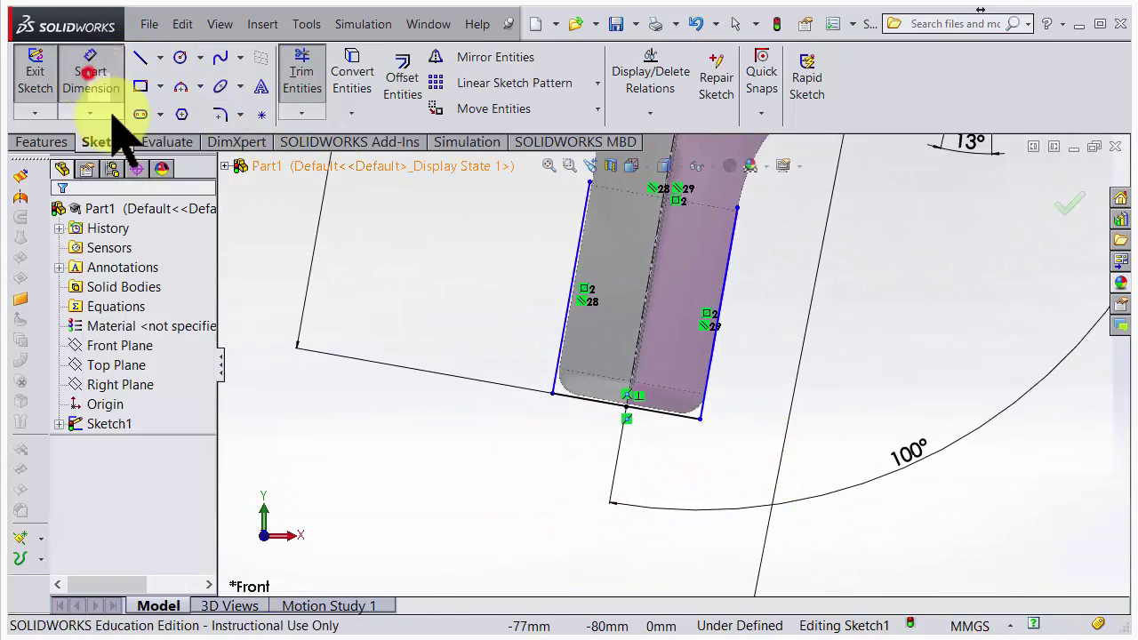
pyautogui.click(557, 360)
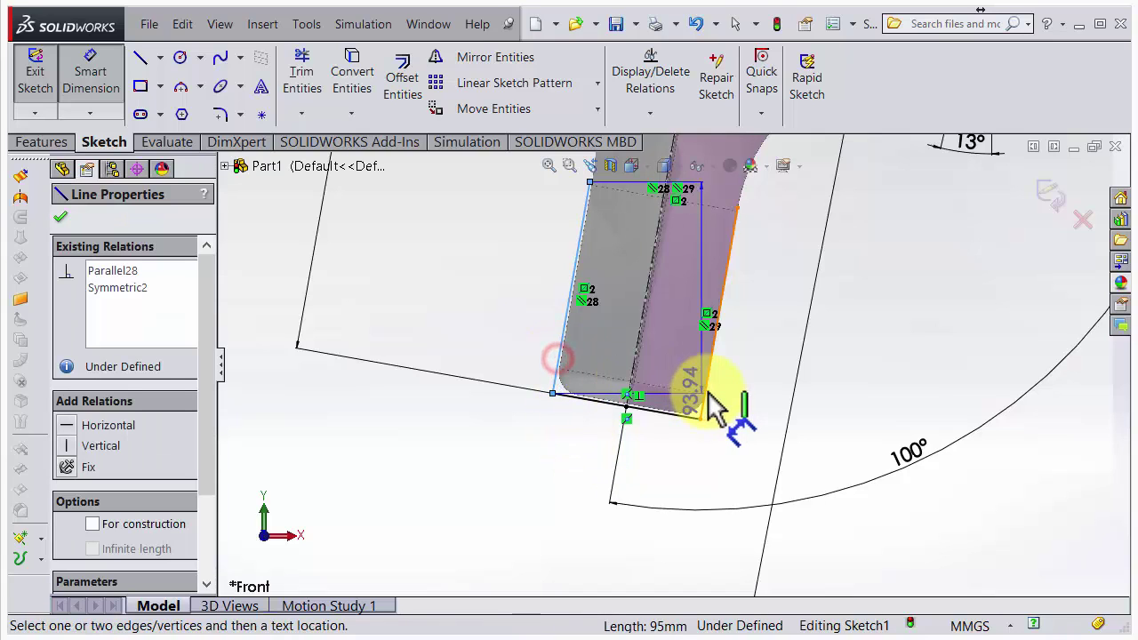
pyautogui.click(706, 396)
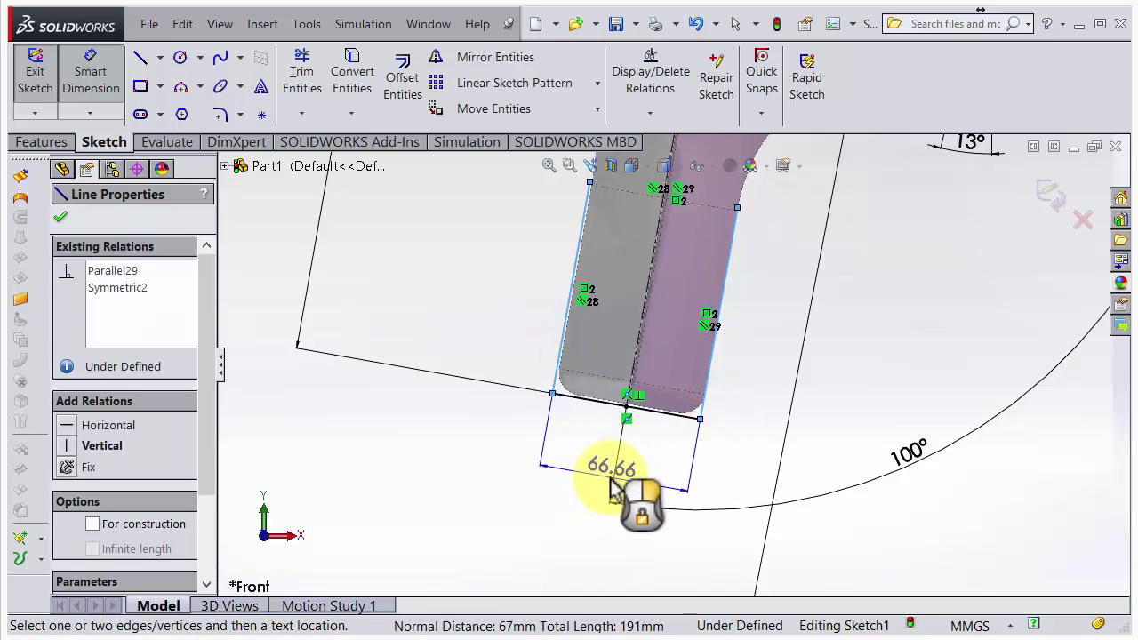
pyautogui.click(649, 485)
pyautogui.write('66')
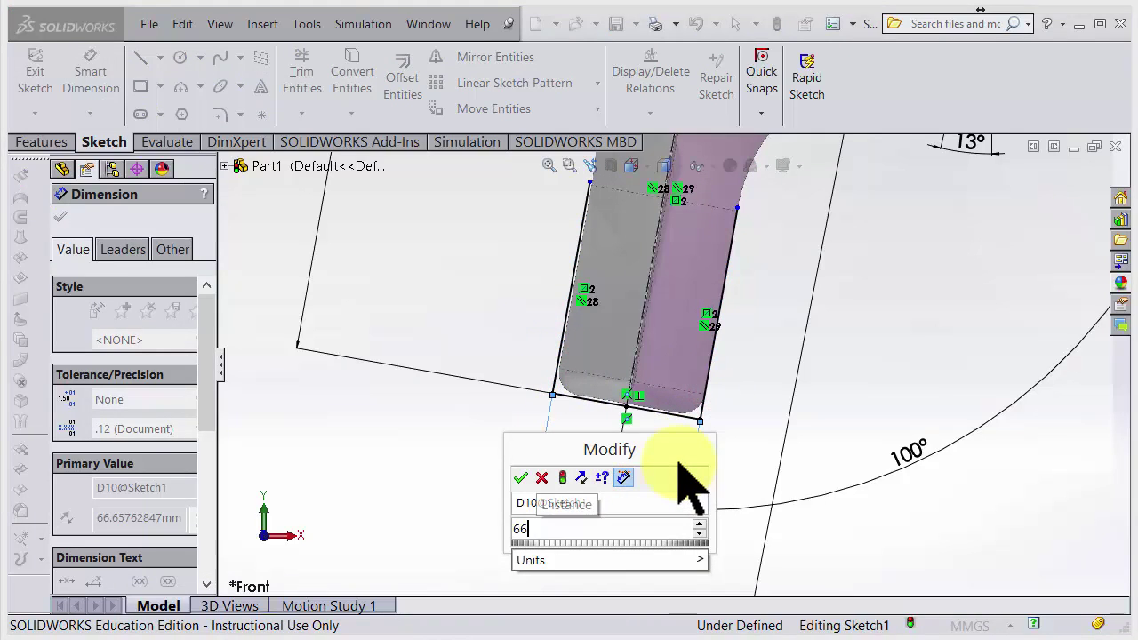
pyautogui.press('Return')
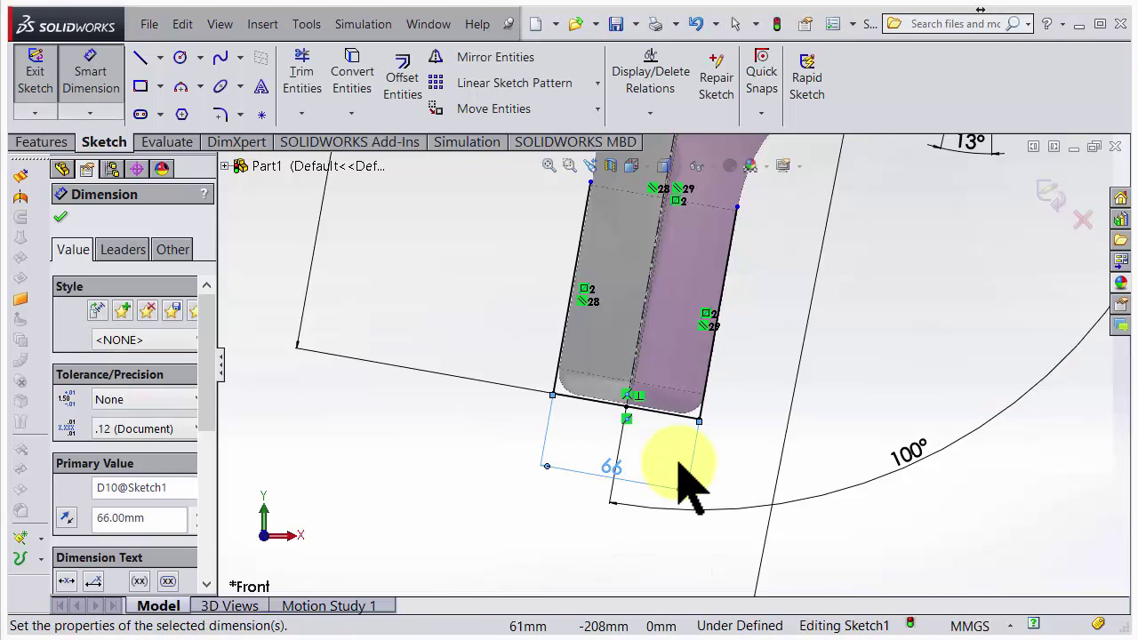
# - Sketch a two-point spline from the right handle side line's upper end to the body's lower arc where the handle blend meets it
pyautogui.scroll(5, 680, 465)
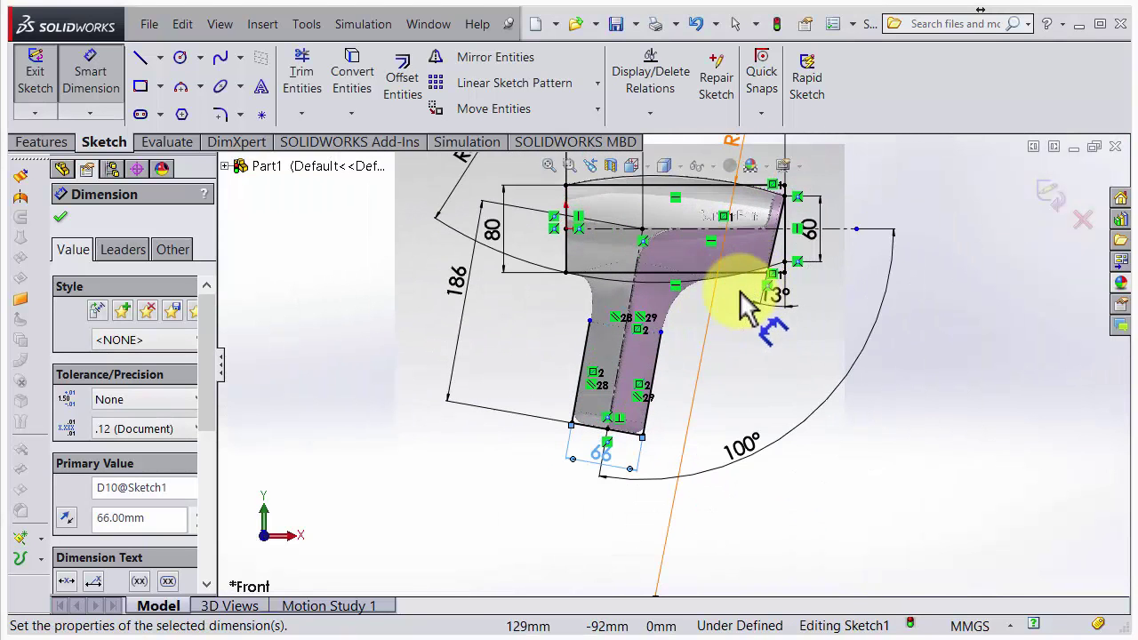
pyautogui.scroll(-1, 707, 304)
pyautogui.scroll(-3, 702, 311)
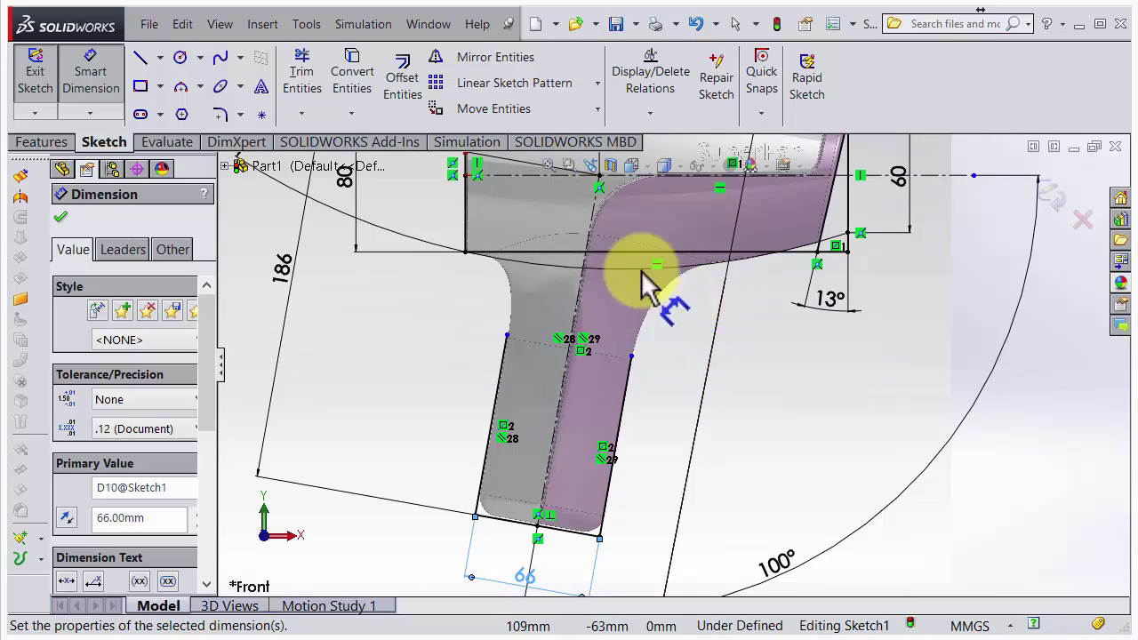
pyautogui.click(219, 57)
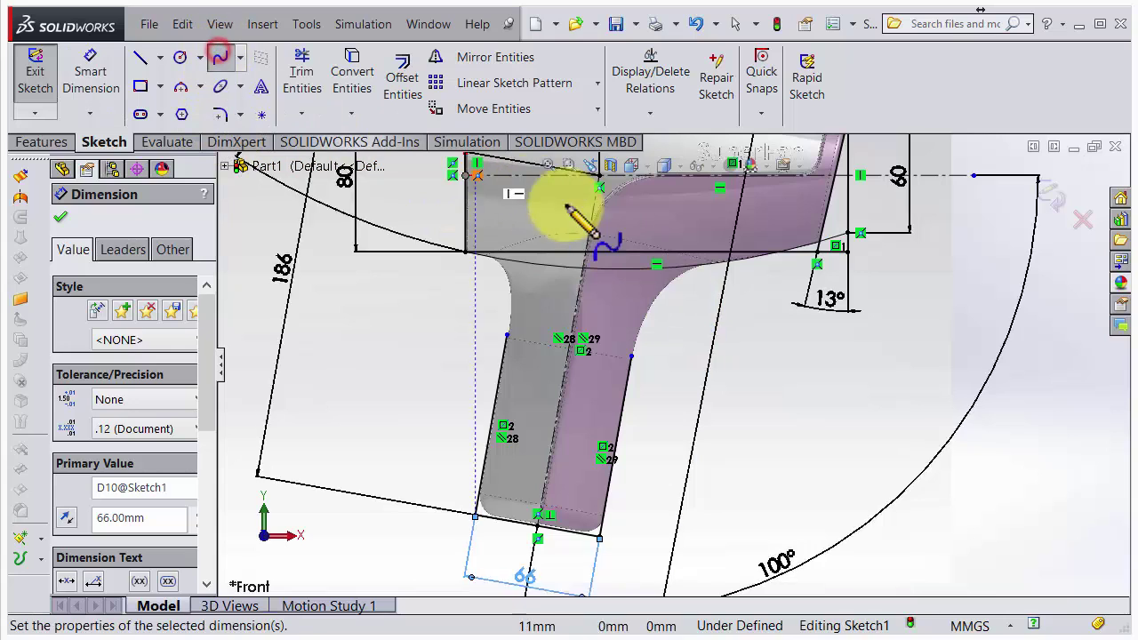
pyautogui.click(632, 356)
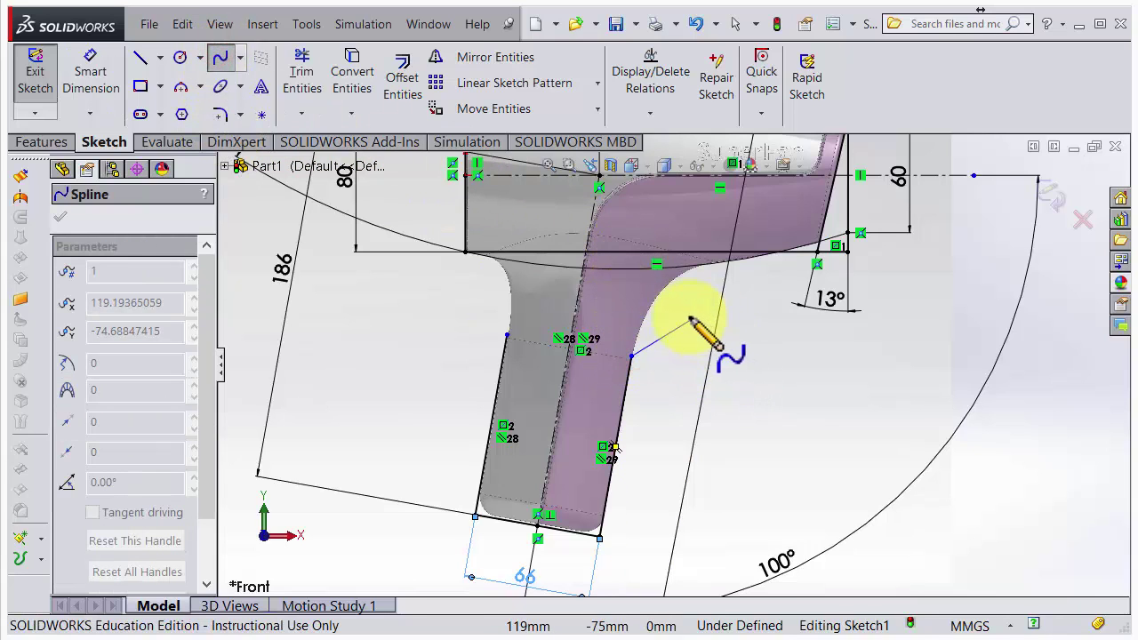
pyautogui.scroll(-4, 694, 283)
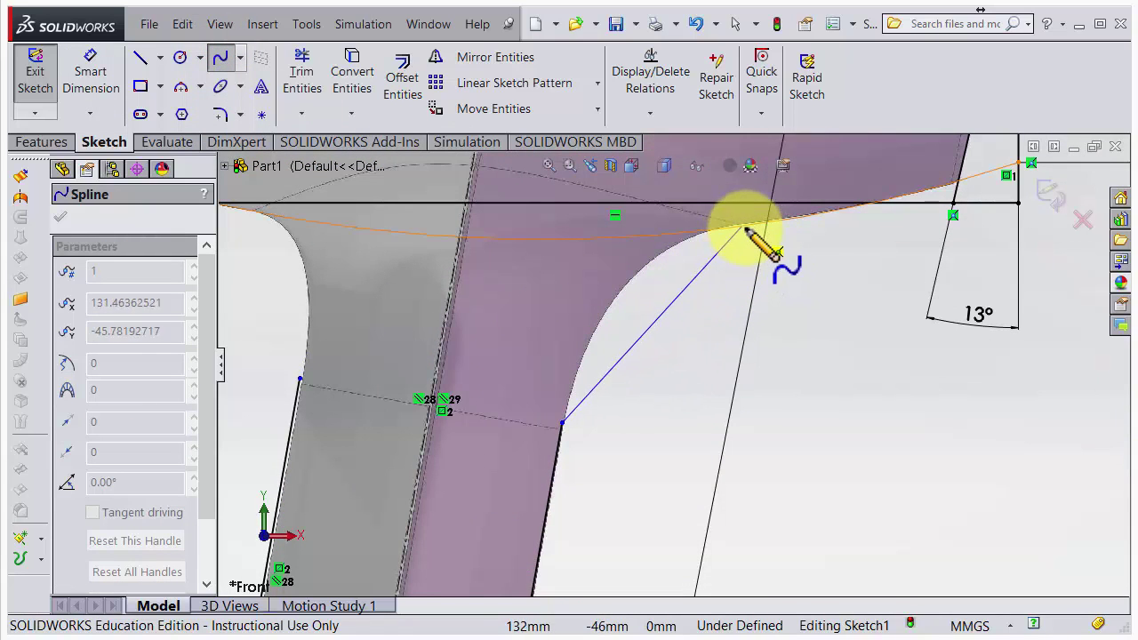
pyautogui.click(745, 226)
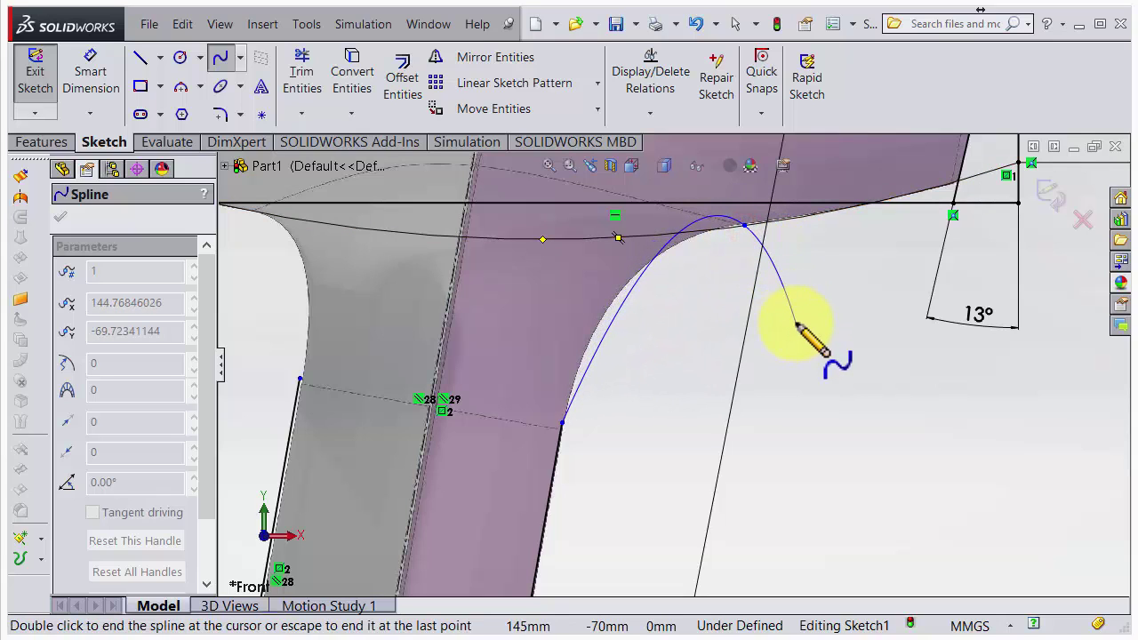
pyautogui.press('Escape')
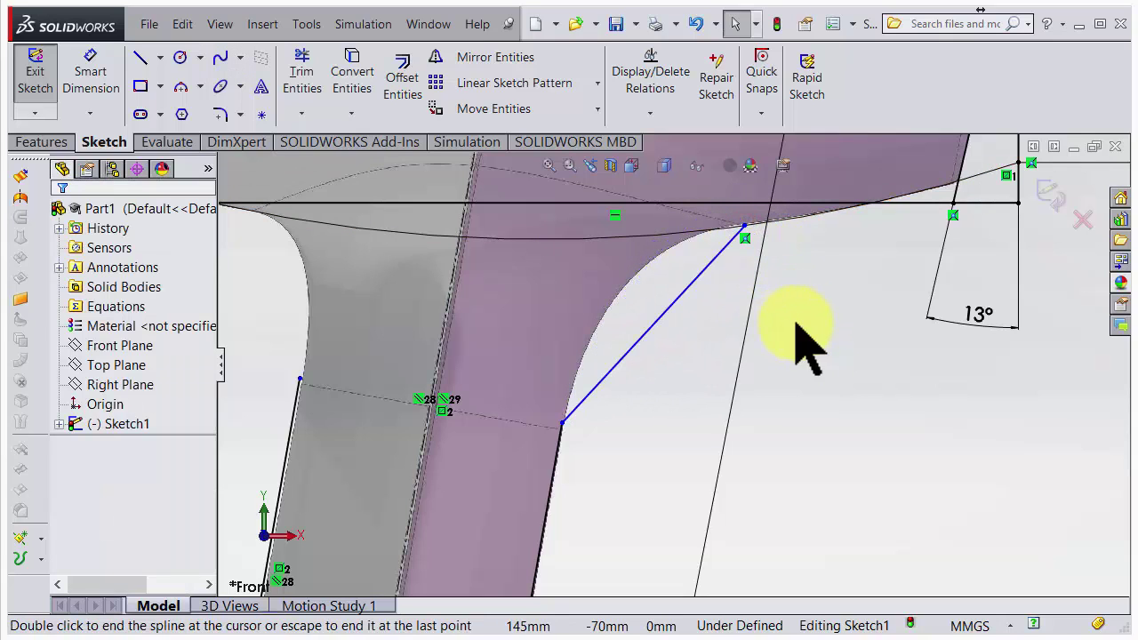
# - Make the right blend spline tangent to the body's lower arc and to the right handle side line
pyautogui.click(783, 224)
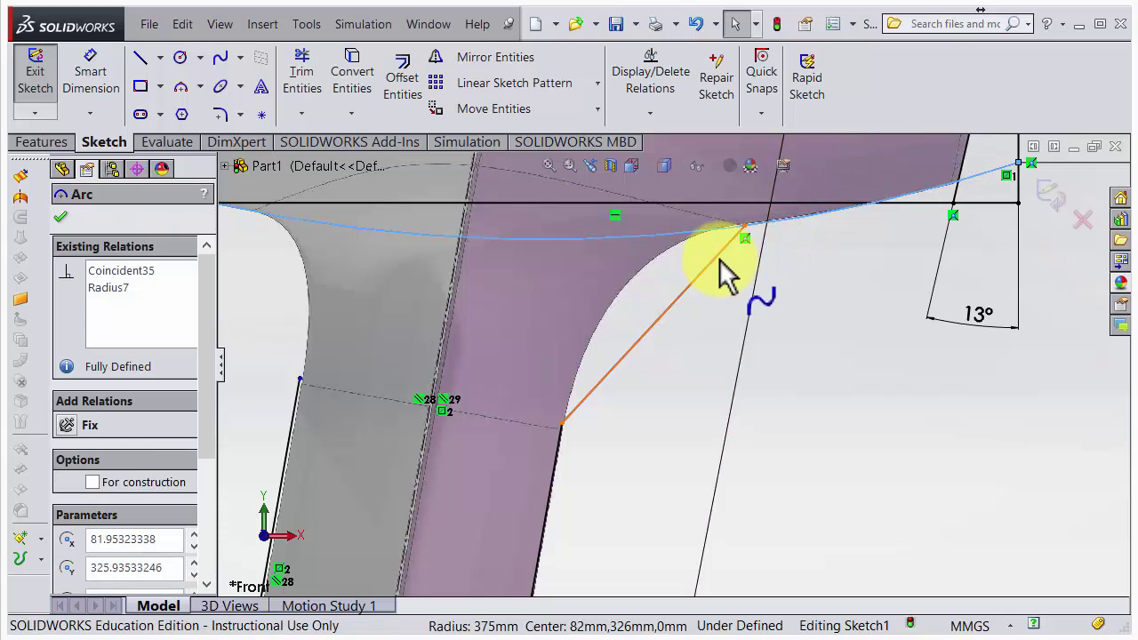
pyautogui.keyDown('ctrl'); pyautogui.click(722, 269); pyautogui.keyUp('ctrl')
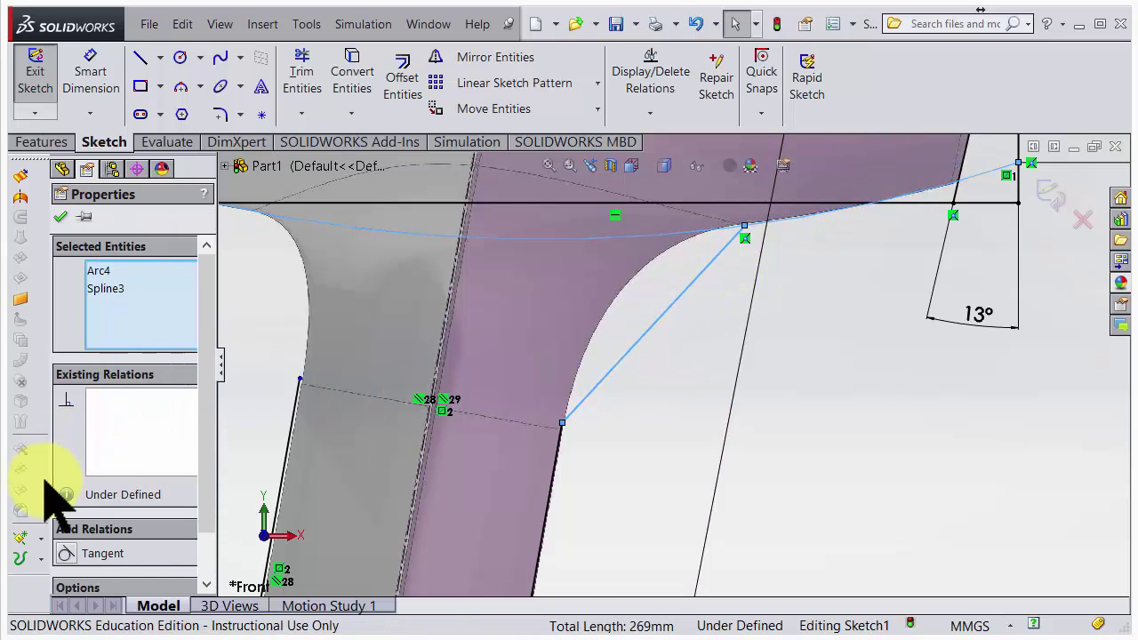
pyautogui.click(73, 552)
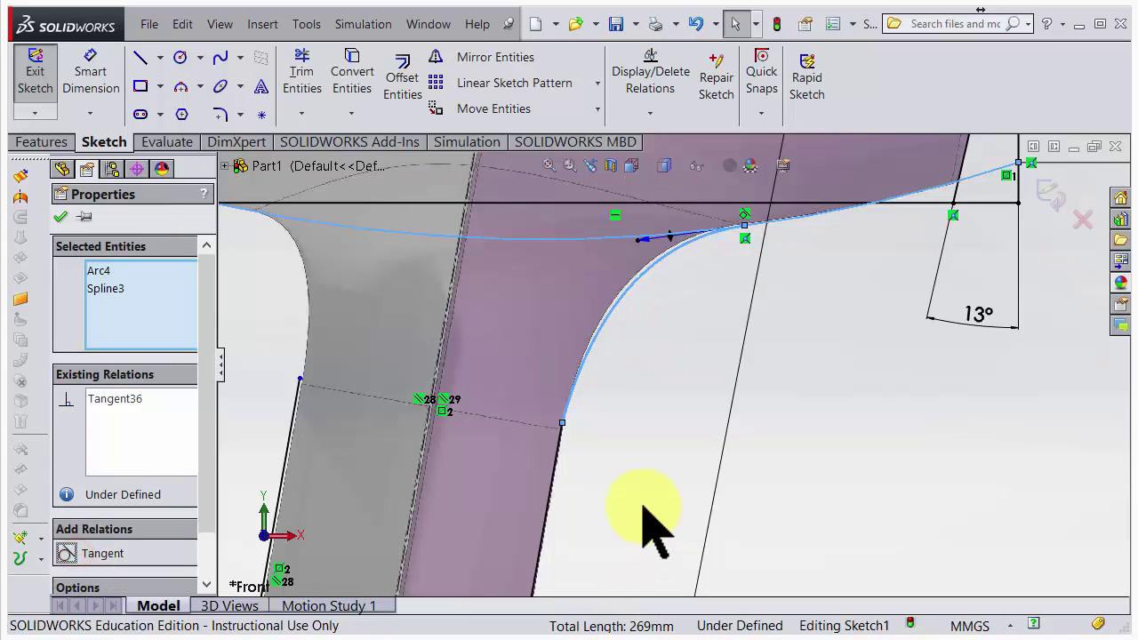
pyautogui.click(558, 444)
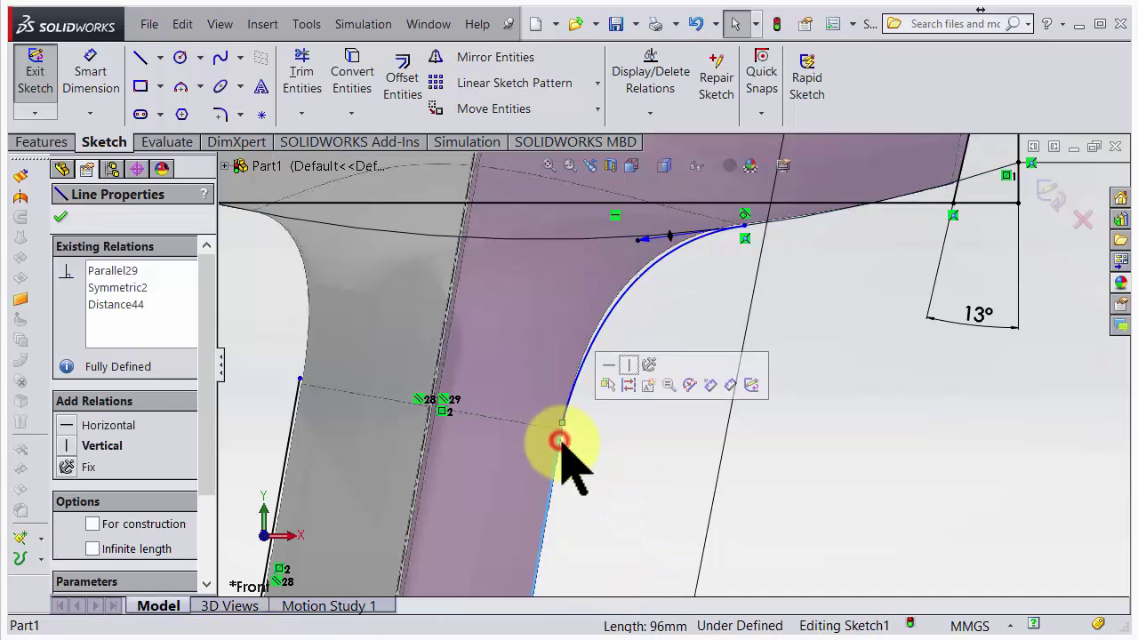
pyautogui.keyDown('ctrl'); pyautogui.click(574, 392); pyautogui.keyUp('ctrl')
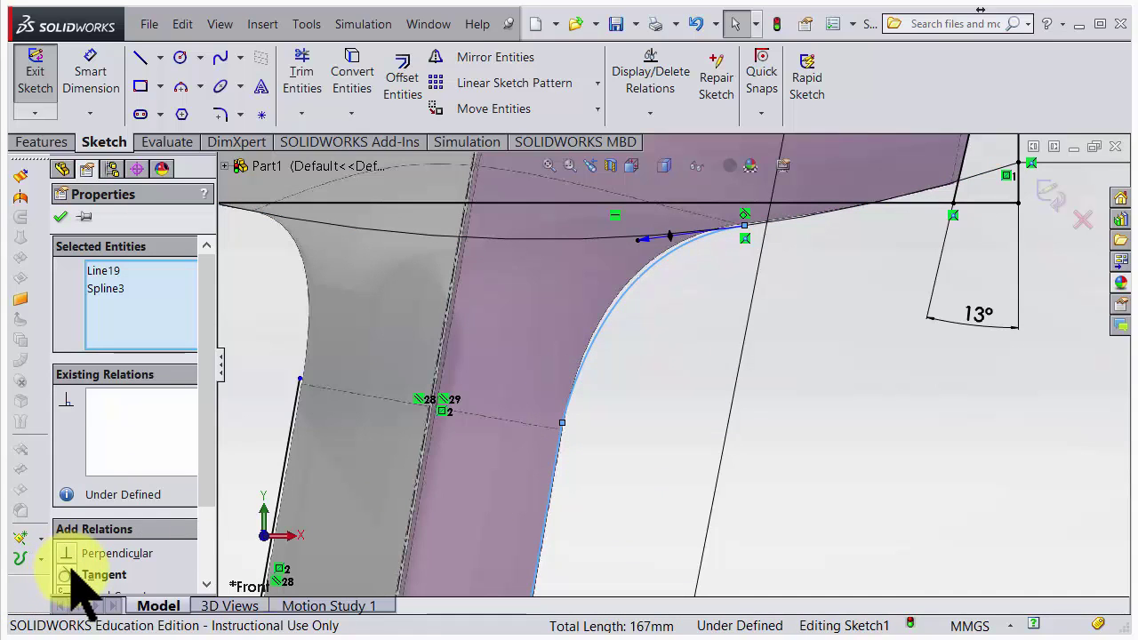
# - Sketch a two-point spline from the left handle side line's upper end to the body's lower arc near its left end
pyautogui.click(225, 59)
pyautogui.click(300, 379)
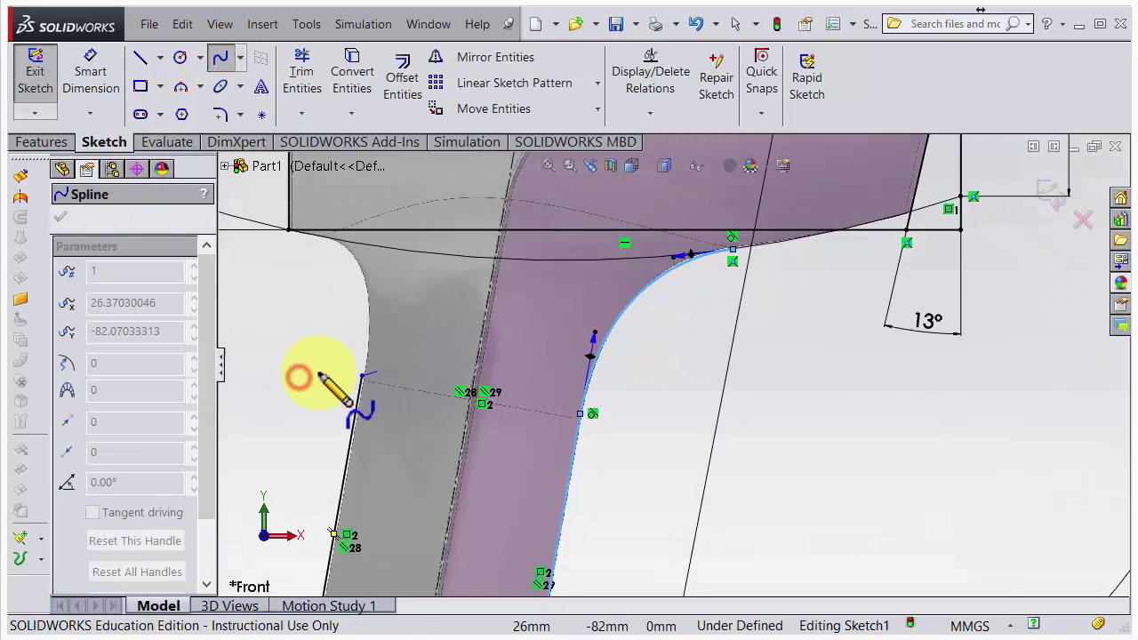
pyautogui.scroll(2, 394, 317)
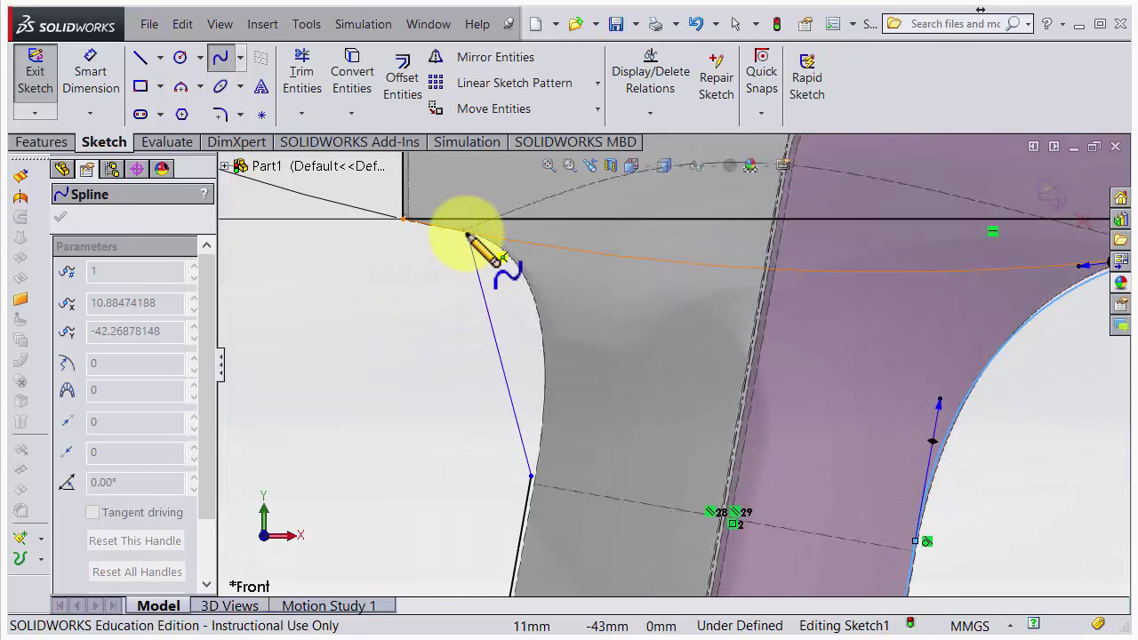
pyautogui.click(464, 232)
pyautogui.press('Escape')
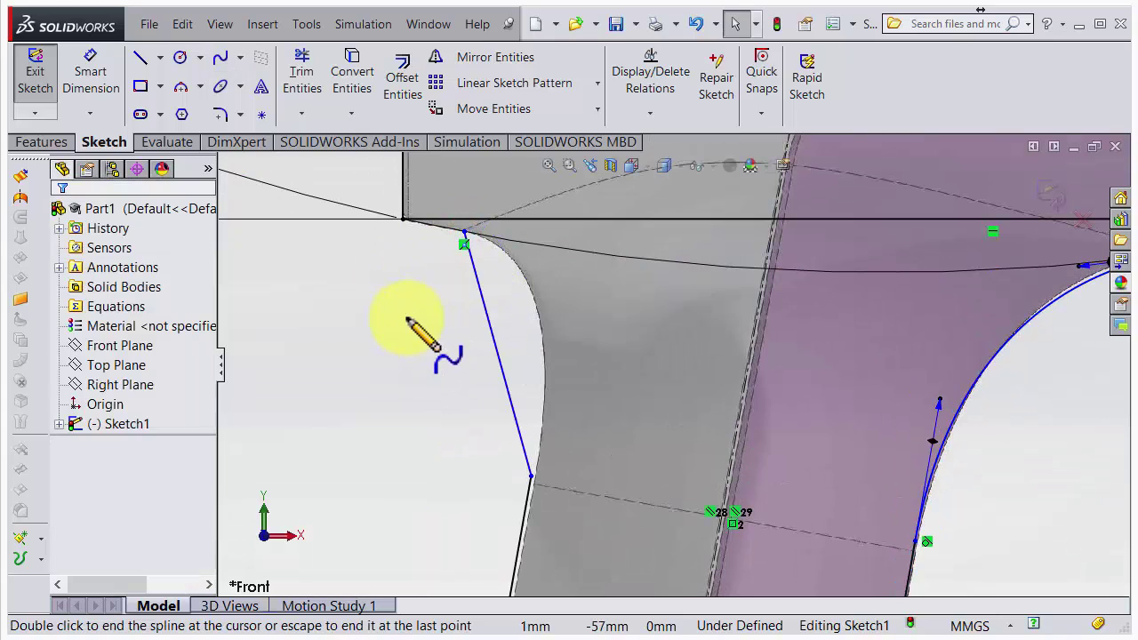
# - Make the left blend spline tangent to the body's lower arc and to the left handle side line
pyautogui.click(438, 227)
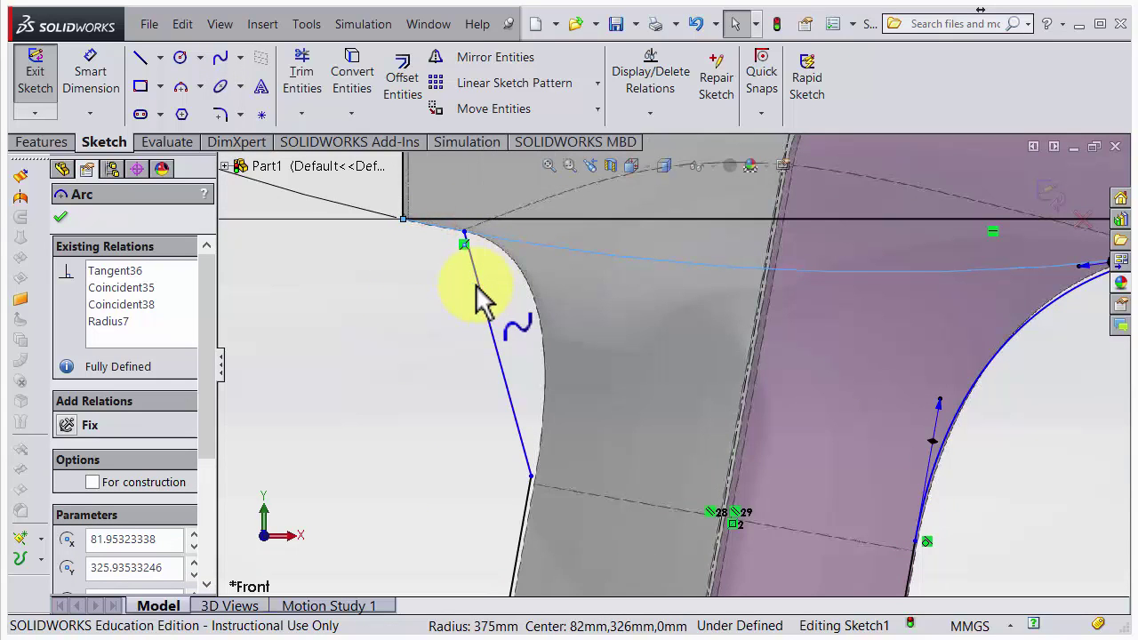
pyautogui.keyDown('ctrl'); pyautogui.click(475, 286); pyautogui.keyUp('ctrl')
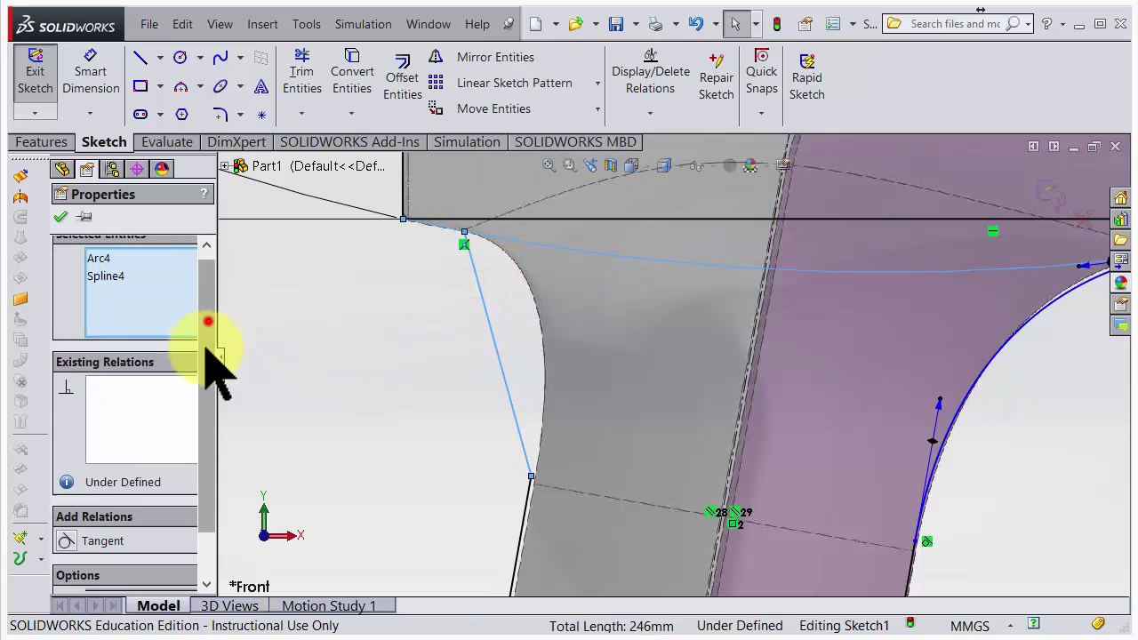
pyautogui.moveTo(208, 318); pyautogui.dragTo(208, 365)
pyautogui.click(67, 498)
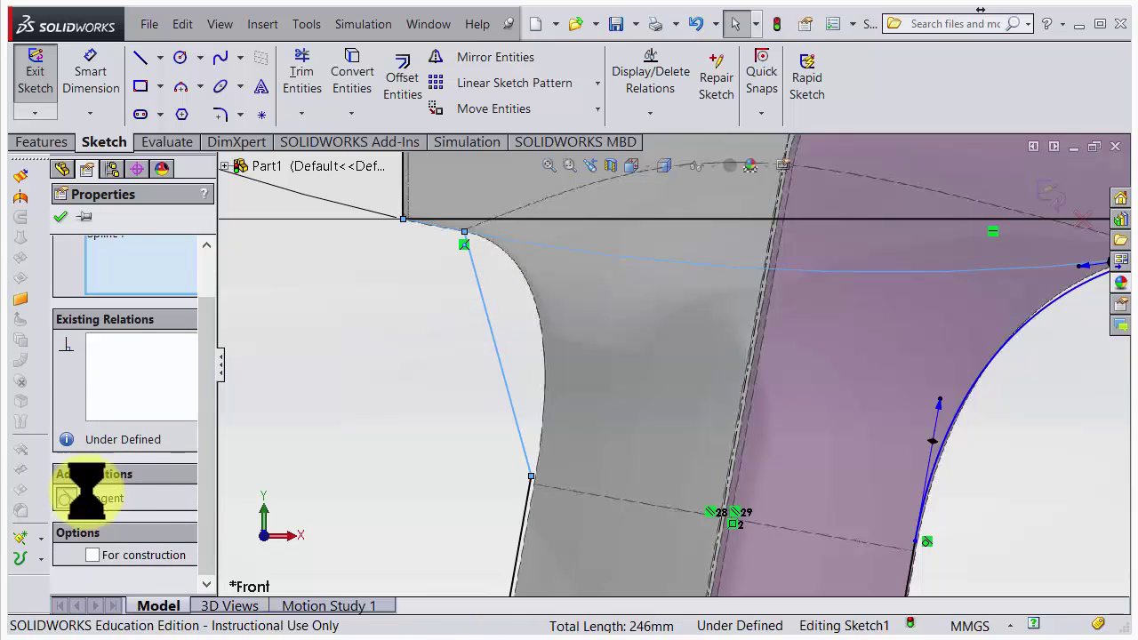
pyautogui.click(524, 516)
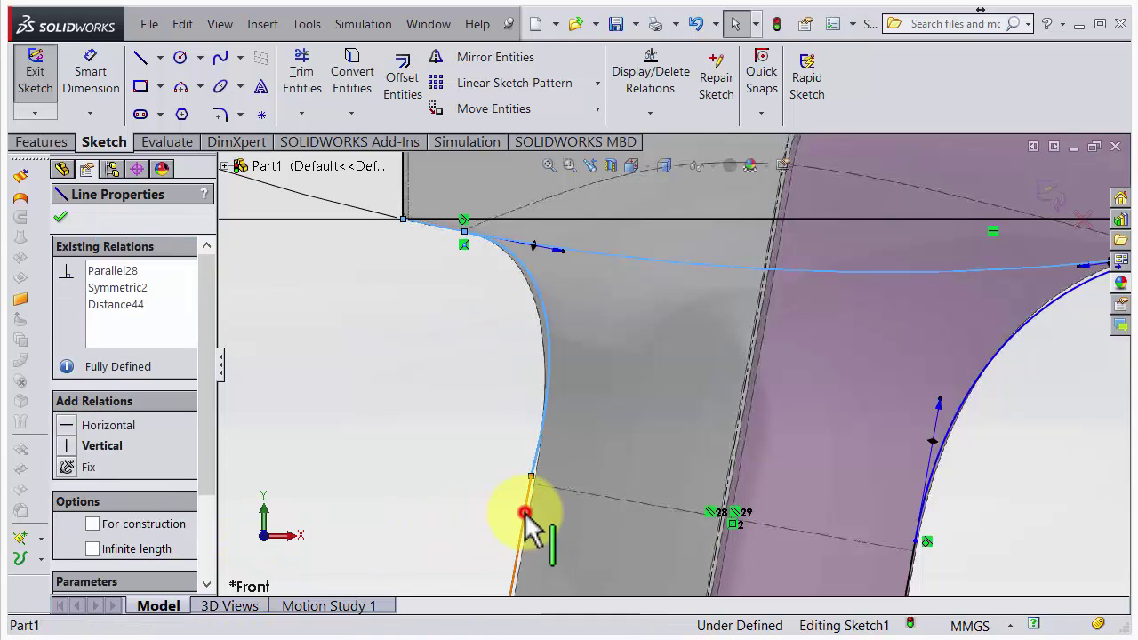
pyautogui.keyDown('ctrl'); pyautogui.click(542, 432); pyautogui.keyUp('ctrl')
pyautogui.click(74, 574)
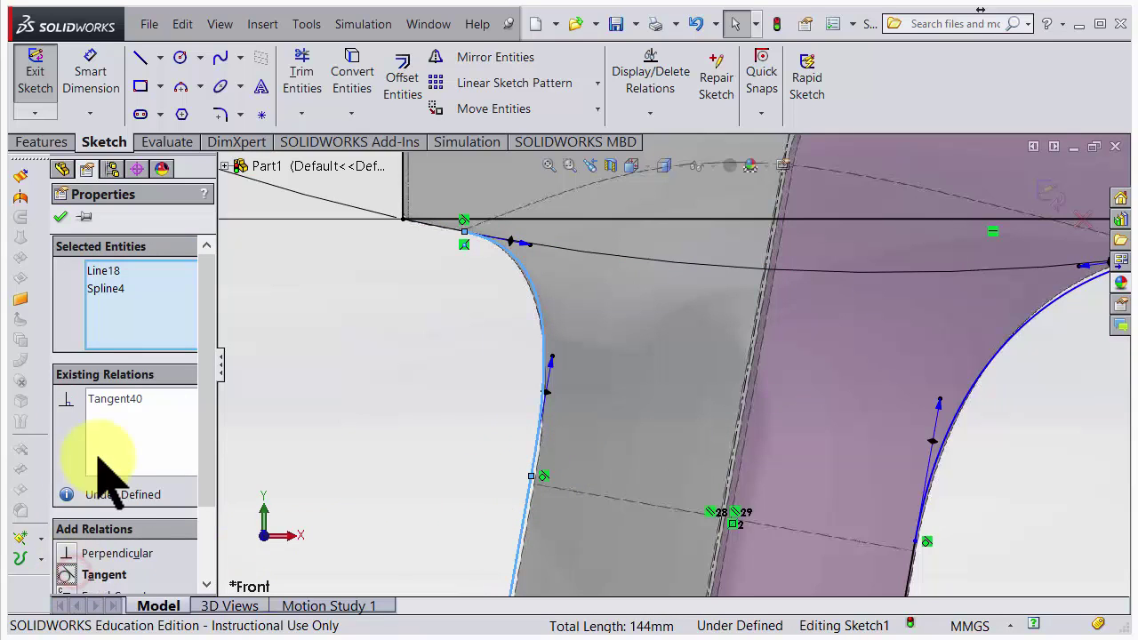
pyautogui.click(63, 218)
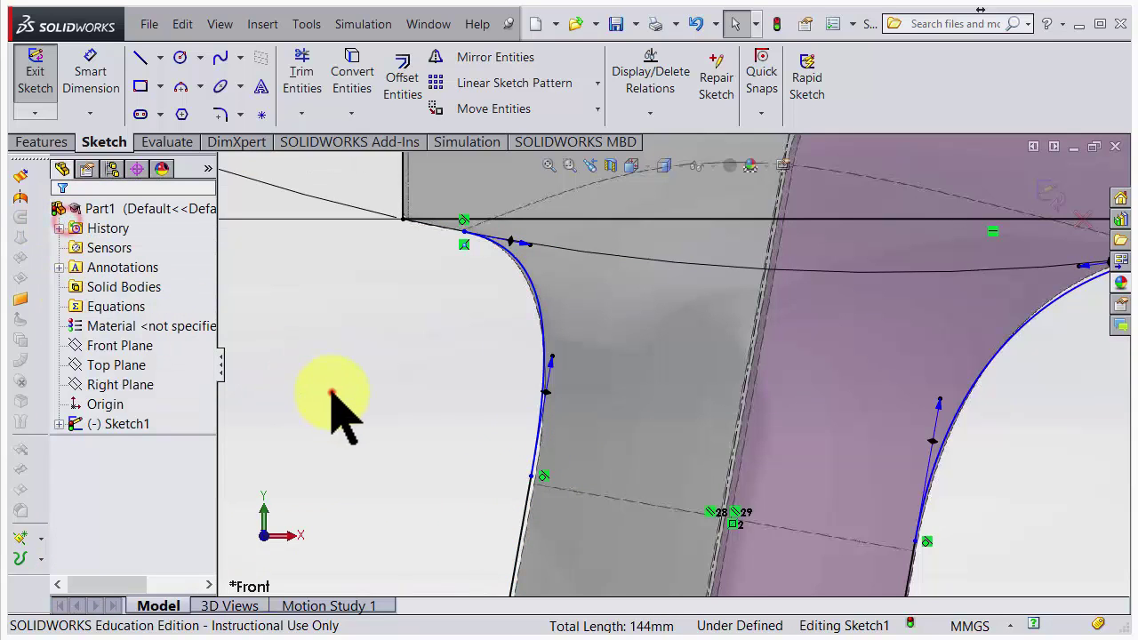
# - Display the curvature comb on the right blend spline between the handle side line and the body's lower arc
pyautogui.click(330, 394)
pyautogui.scroll(3, 901, 406)
pyautogui.scroll(-3, 791, 302)
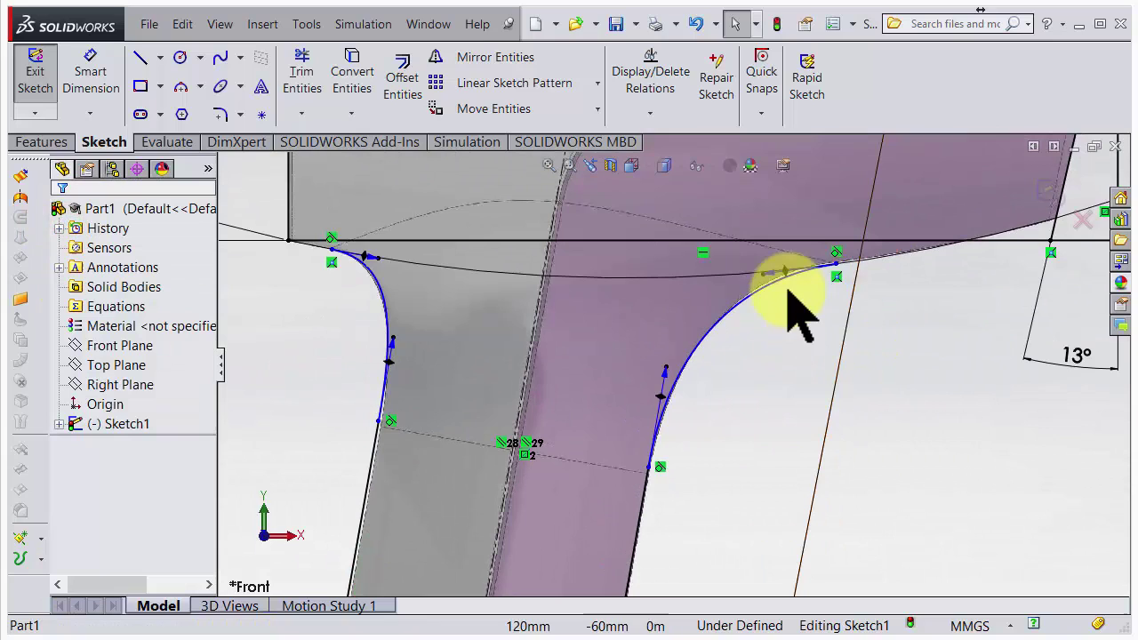
pyautogui.click(719, 322)
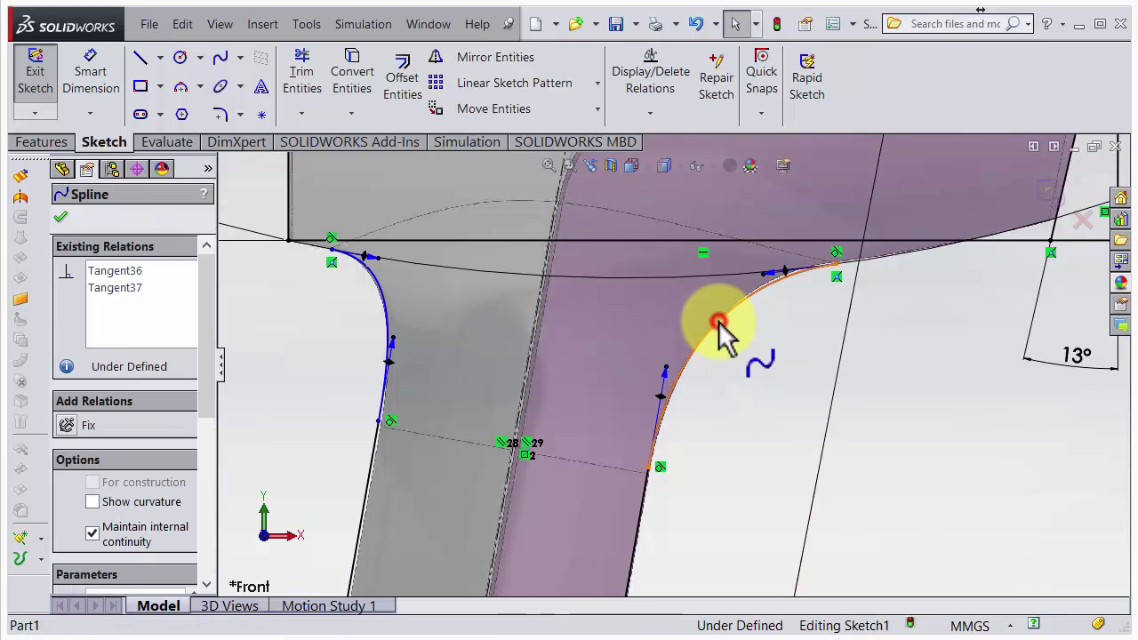
pyautogui.click(93, 502)
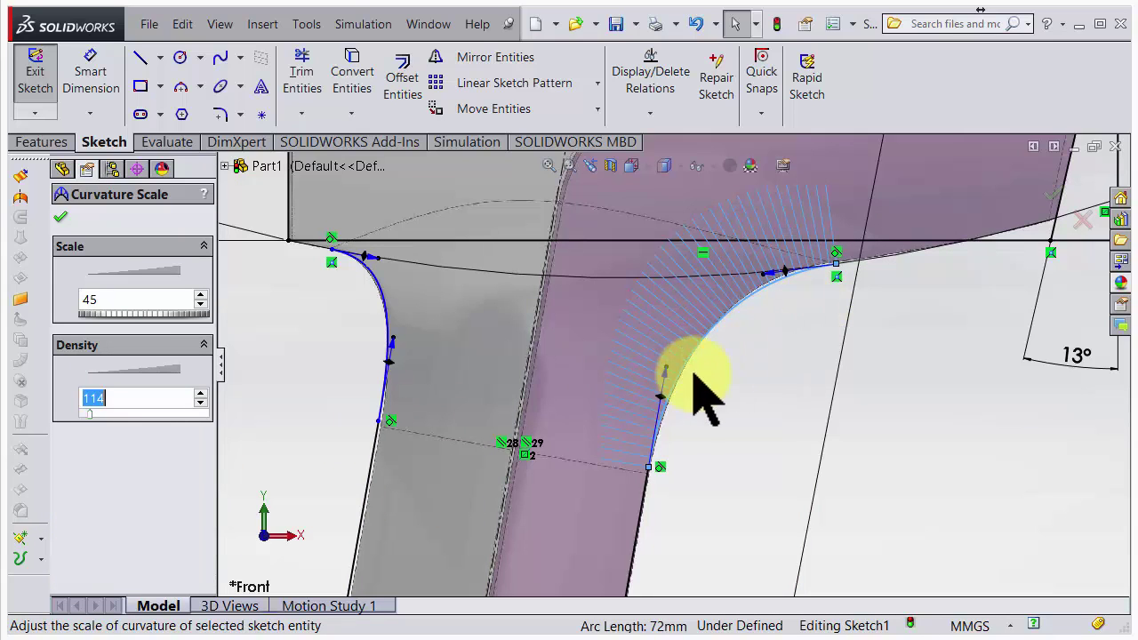
# - Adjust the tangent handles at both ends of the right blend spline for an even curvature comb that follows the picture
pyautogui.click(667, 381)
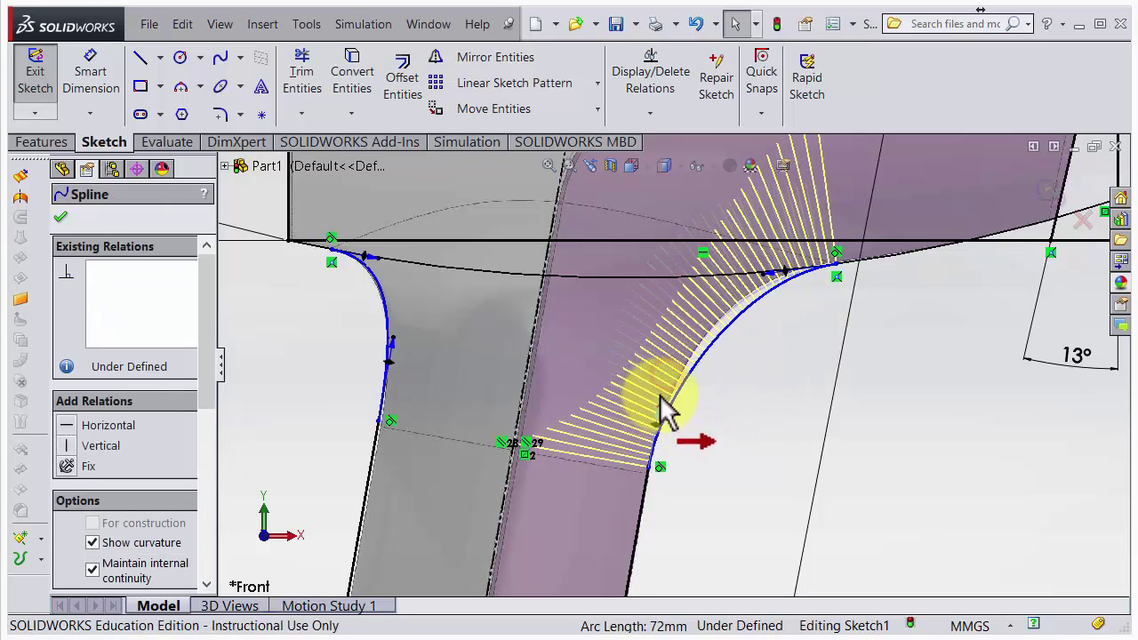
pyautogui.moveTo(672, 367); pyautogui.dragTo(668, 377)
pyautogui.moveTo(773, 282)
pyautogui.mouseDown()
pyautogui.moveTo(755, 279)
pyautogui.moveTo(752, 299)
pyautogui.moveTo(762, 289)
pyautogui.mouseUp()
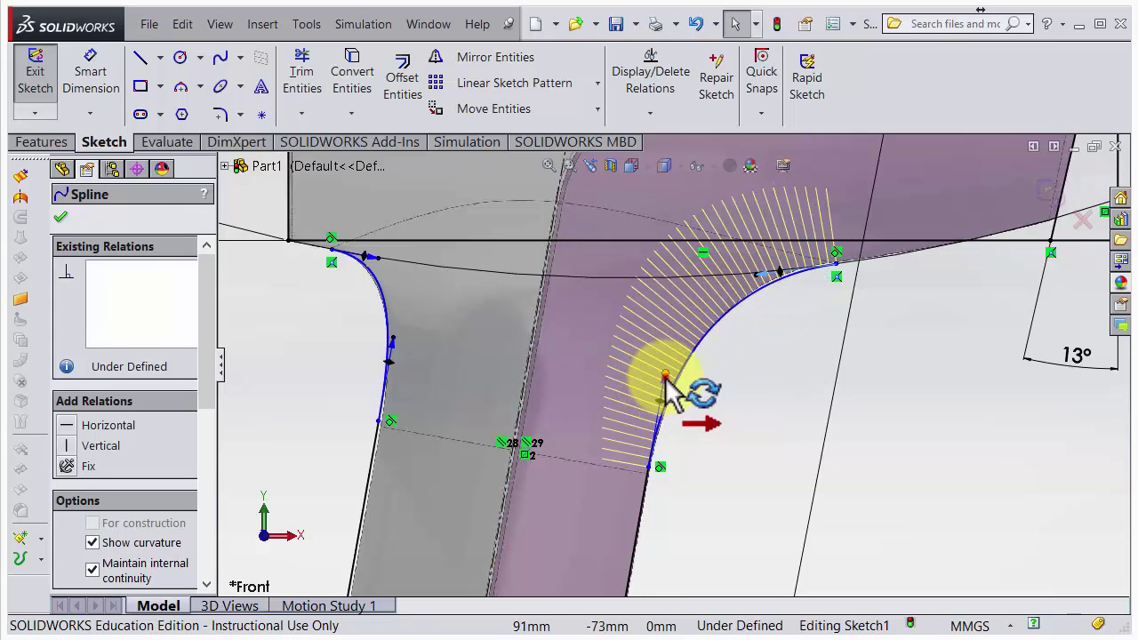
pyautogui.moveTo(665, 375)
pyautogui.mouseDown()
pyautogui.moveTo(675, 385)
pyautogui.moveTo(654, 451)
pyautogui.moveTo(673, 413)
pyautogui.moveTo(673, 349)
pyautogui.moveTo(683, 384)
pyautogui.mouseUp()
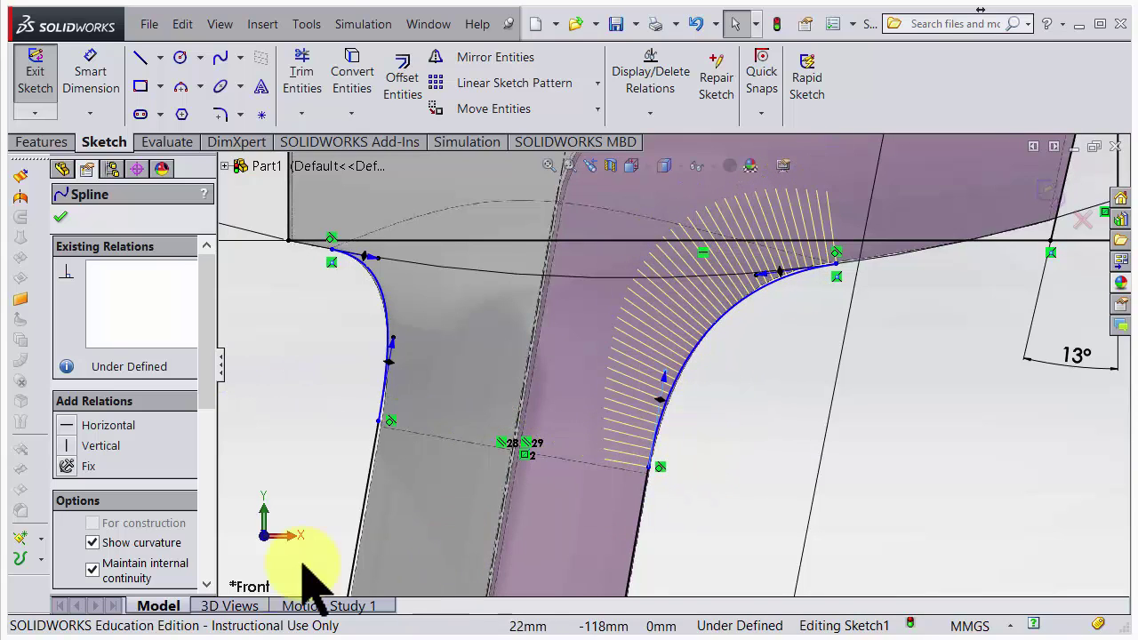
# - Hide the curvature comb on the right blend spline and check the curve against the picture's handle outline
pyautogui.click(93, 542)
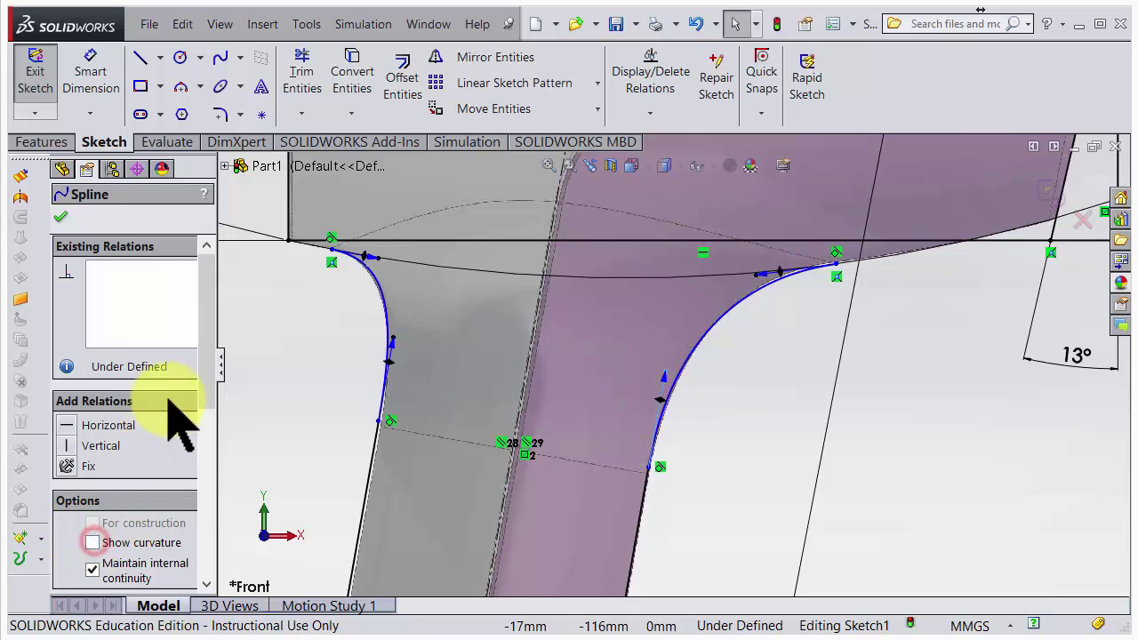
pyautogui.moveTo(214, 381); pyautogui.dragTo(222, 471)
pyautogui.scroll(-2, 676, 418)
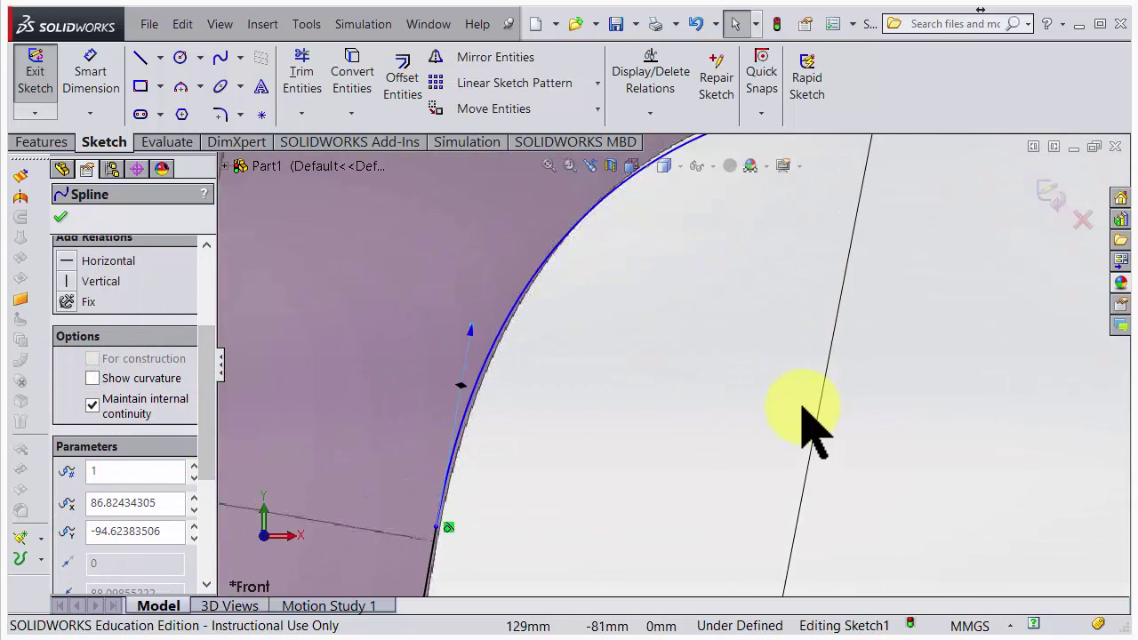
pyautogui.scroll(6, 800, 419)
pyautogui.scroll(3, 697, 414)
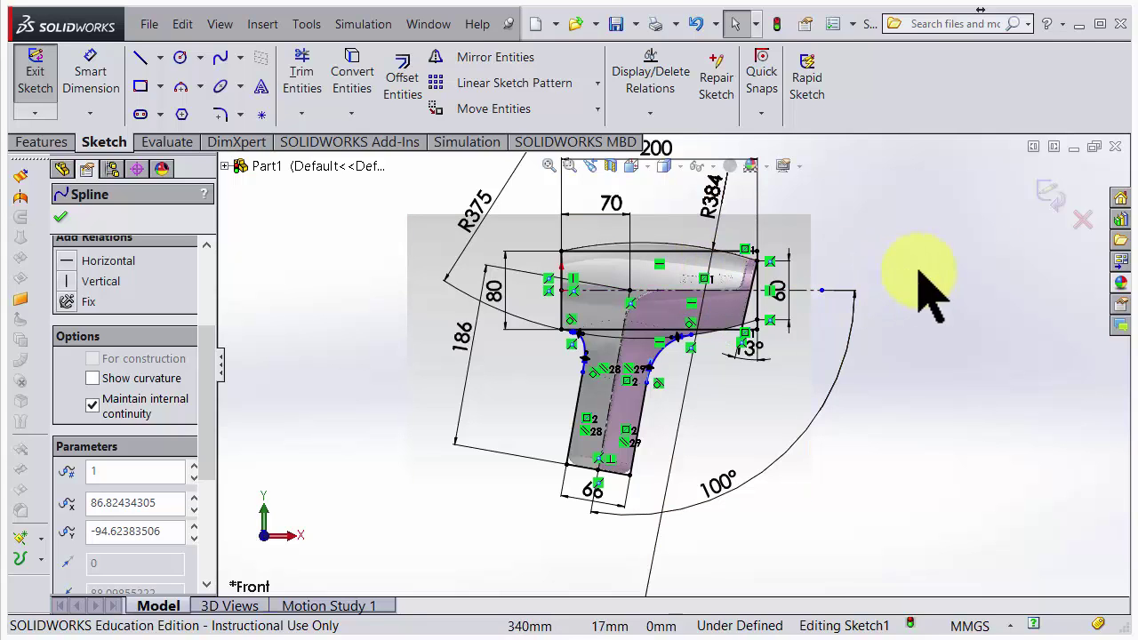
# - Exit the hair dryer sketch, keeping its changes, and rename it "The Mother sketch"
pyautogui.click(1048, 190)
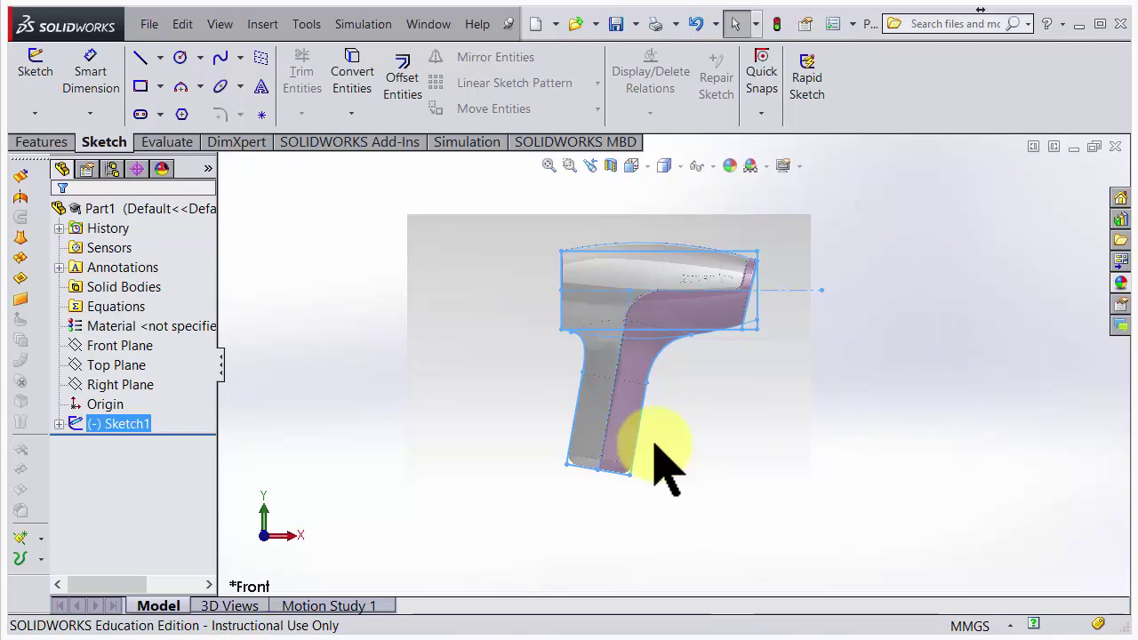
pyautogui.click(122, 425)
pyautogui.click(124, 425)
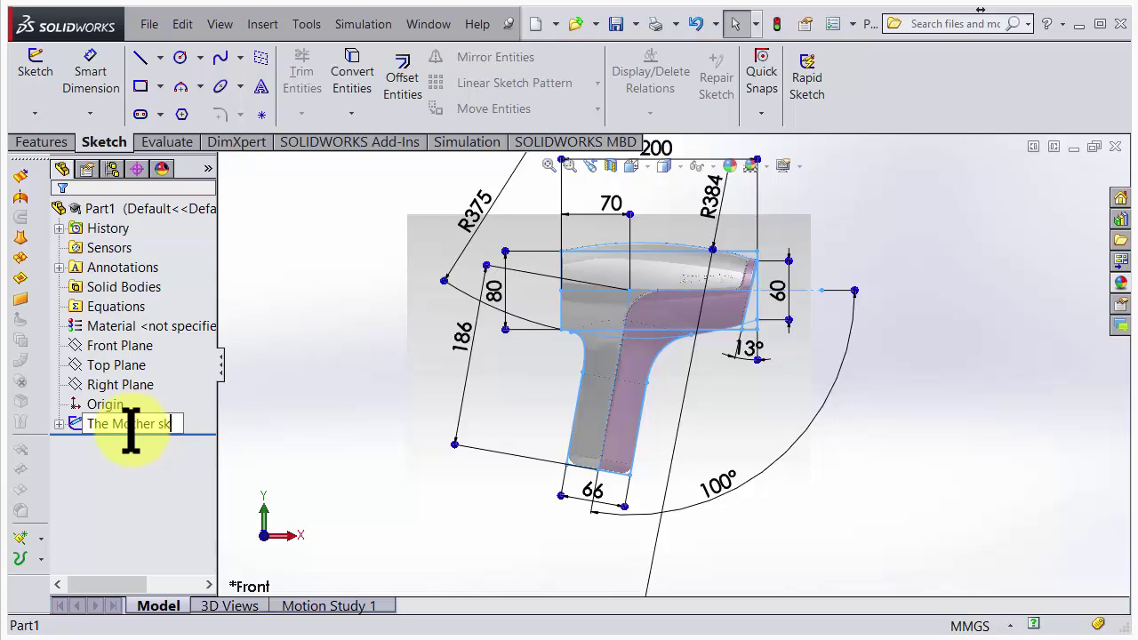
pyautogui.press('Return')
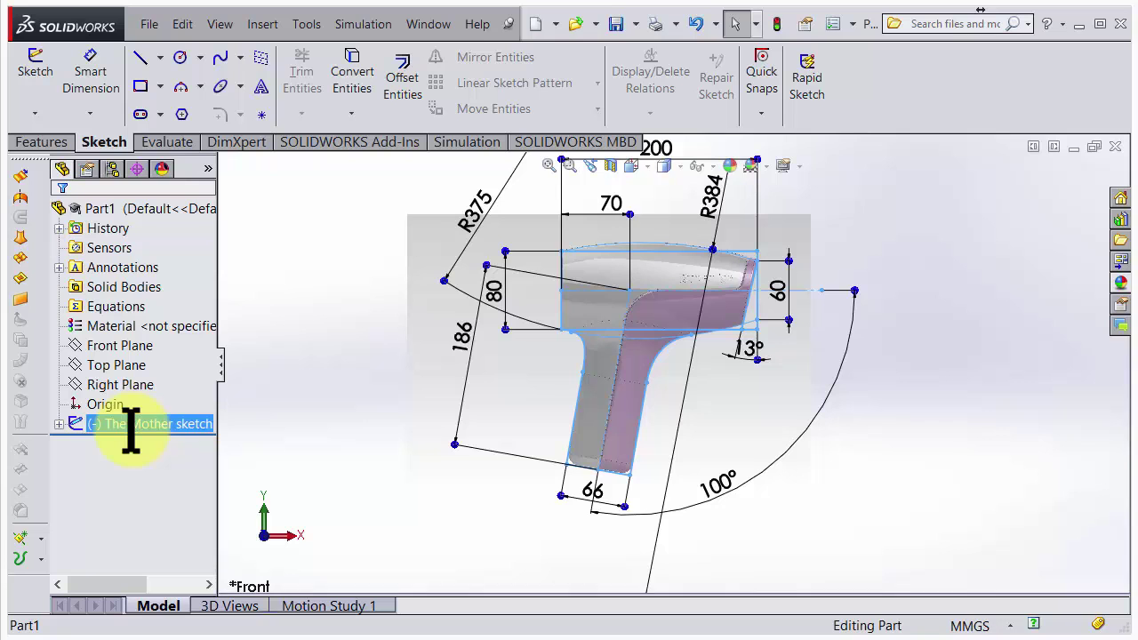
pyautogui.scroll(3, 291, 433)
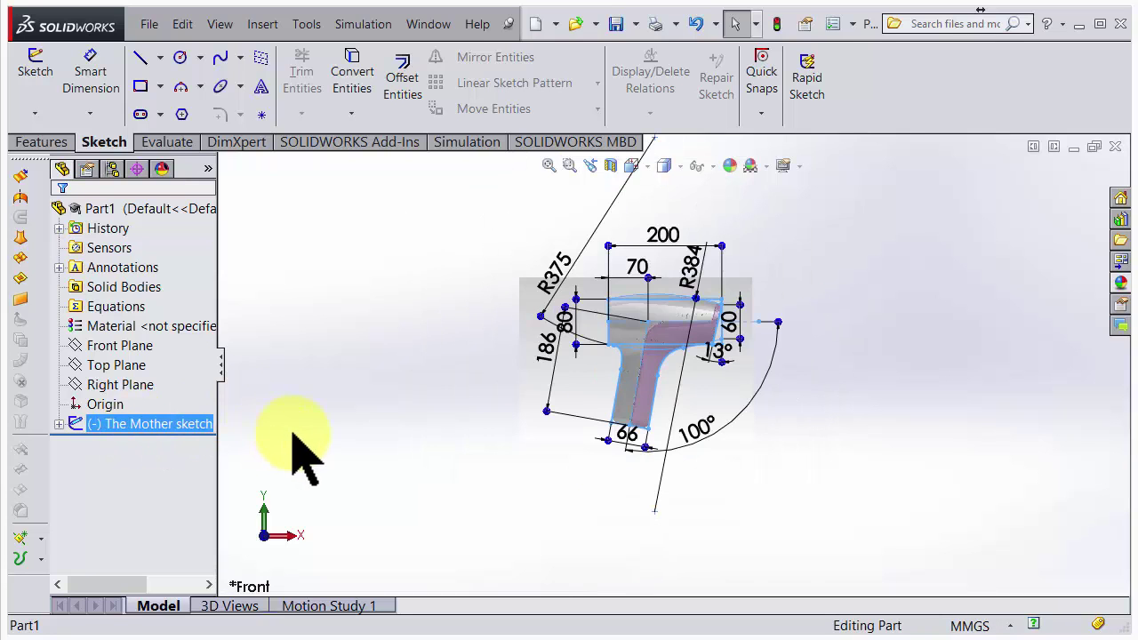
pyautogui.scroll(3, 680, 291)
pyautogui.scroll(-2, 691, 281)
pyautogui.scroll(-1, 665, 410)
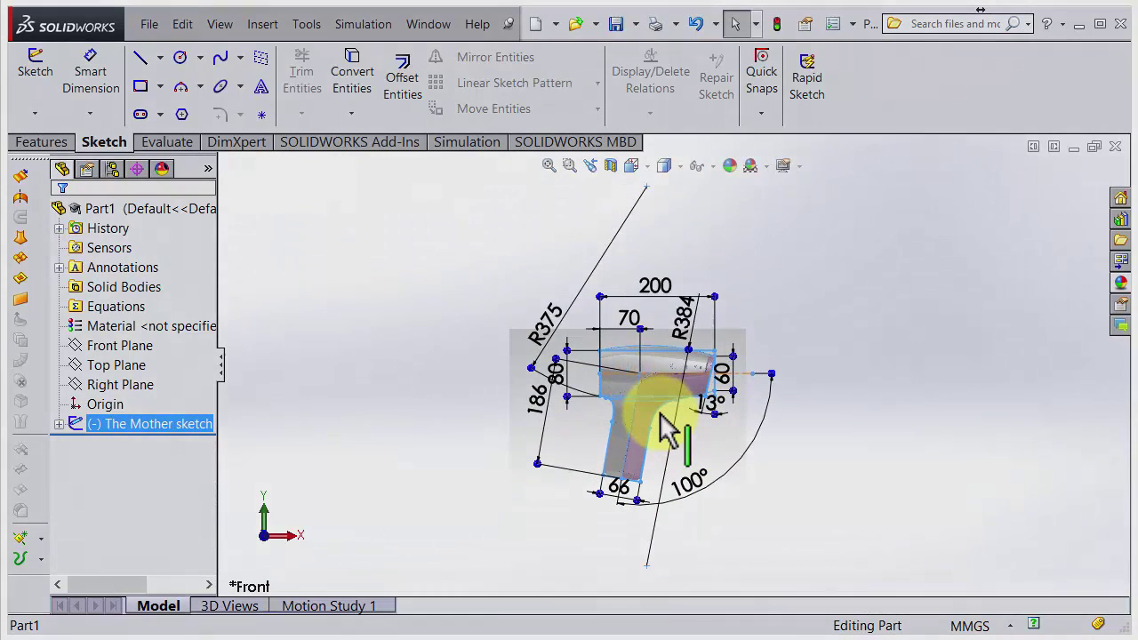